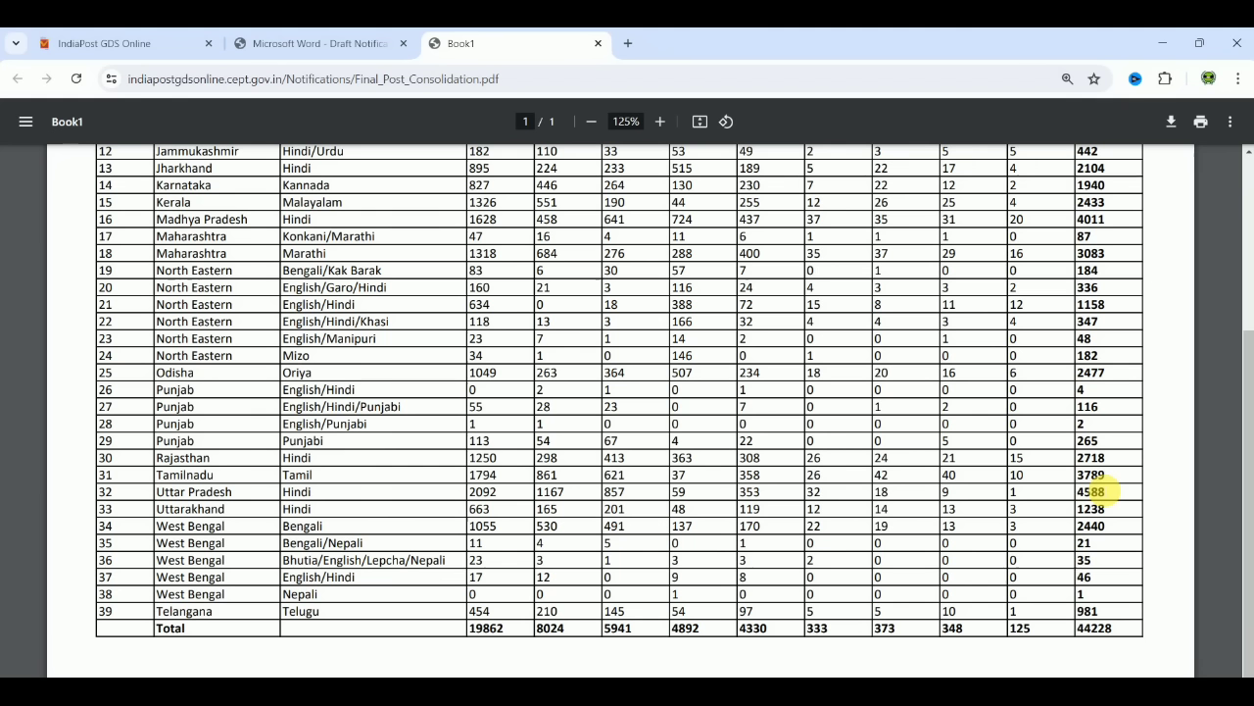
Step: Switch to the GDS notification PDF dated 12.07.2024 in place of the Book1 table
left_click(352, 43)
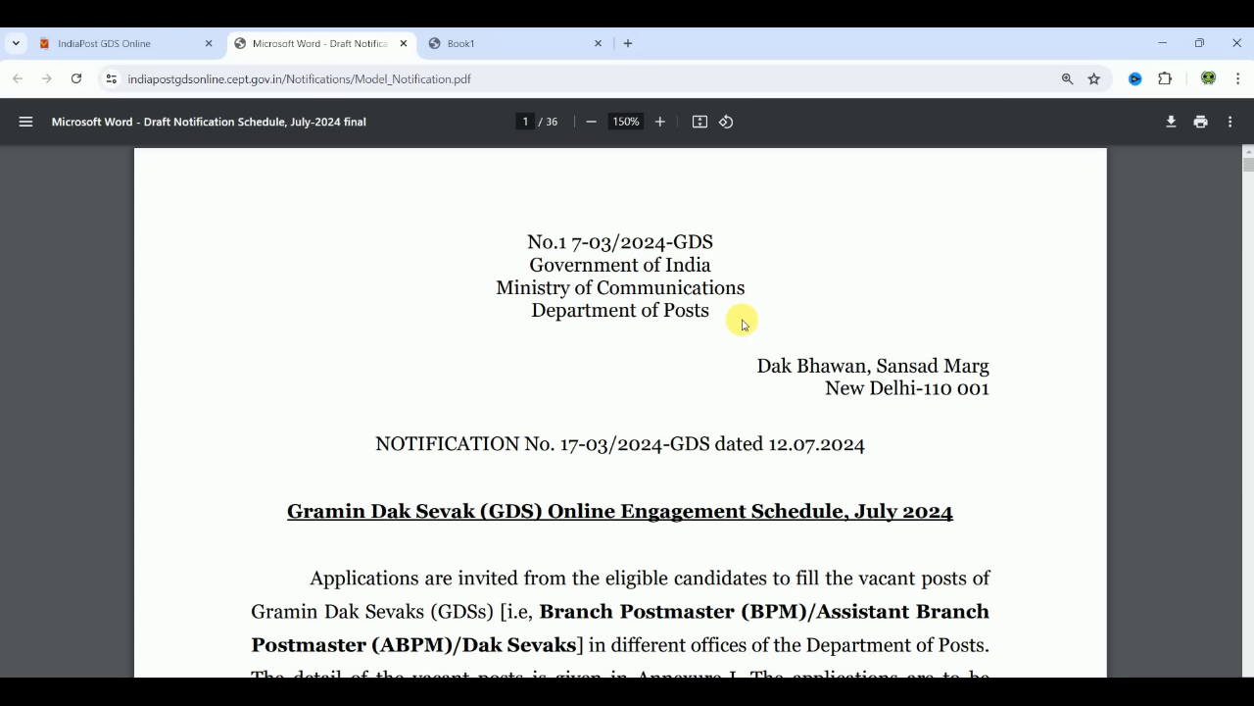
Step: Return to the GDS Online home page and look over the Stage 2 and Stage 1 menus
left_click(101, 49)
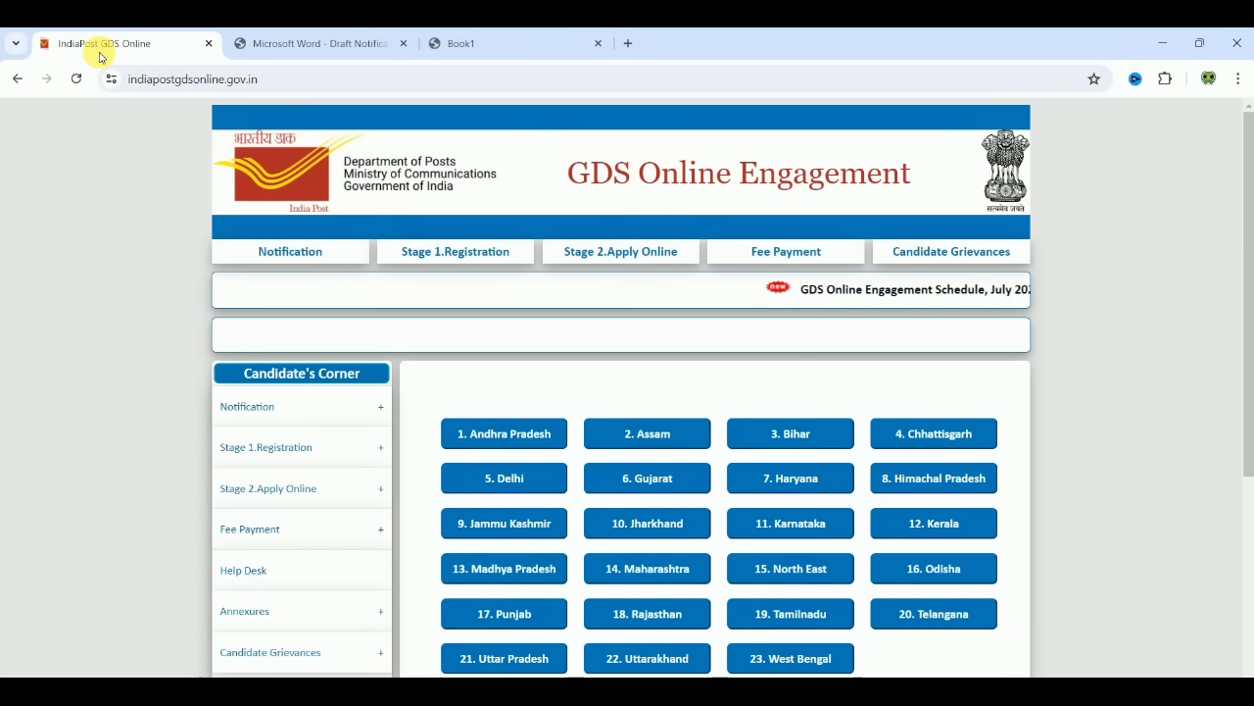
mouse_move(637, 259)
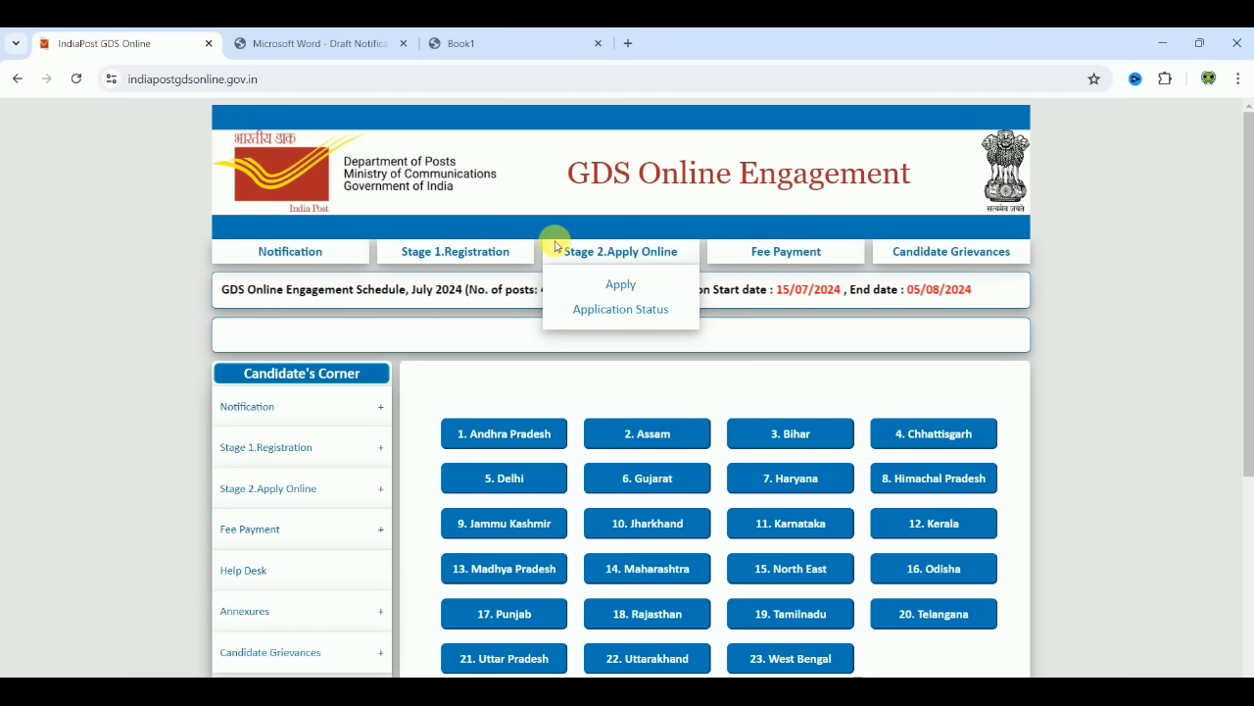
mouse_move(467, 257)
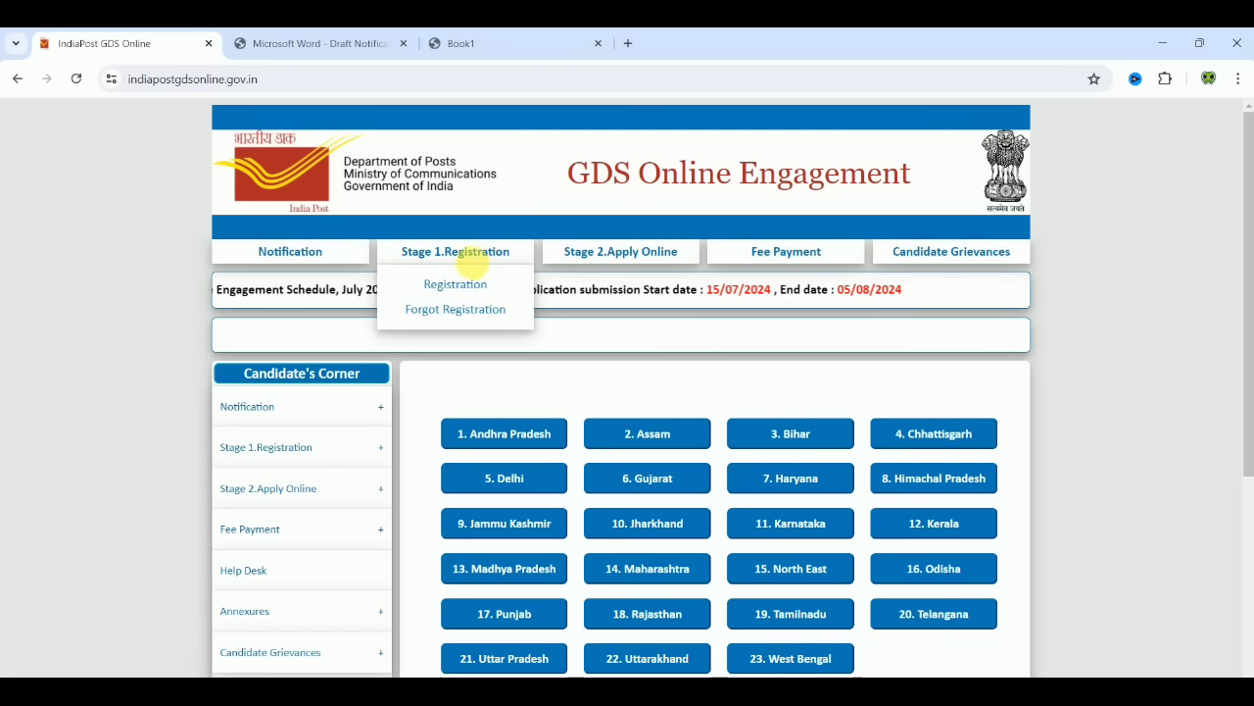
Step: Open the Stage 1 Registration form
left_click(470, 291)
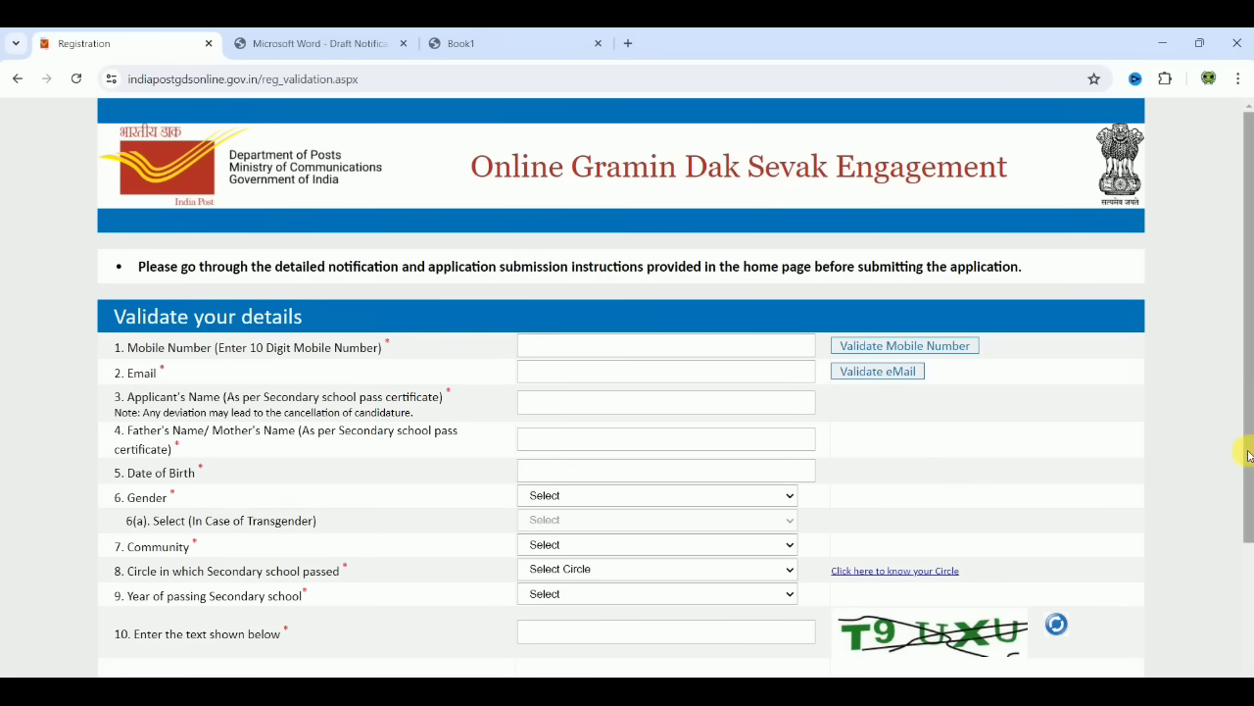
left_click_drag(1248, 450, 1248, 565)
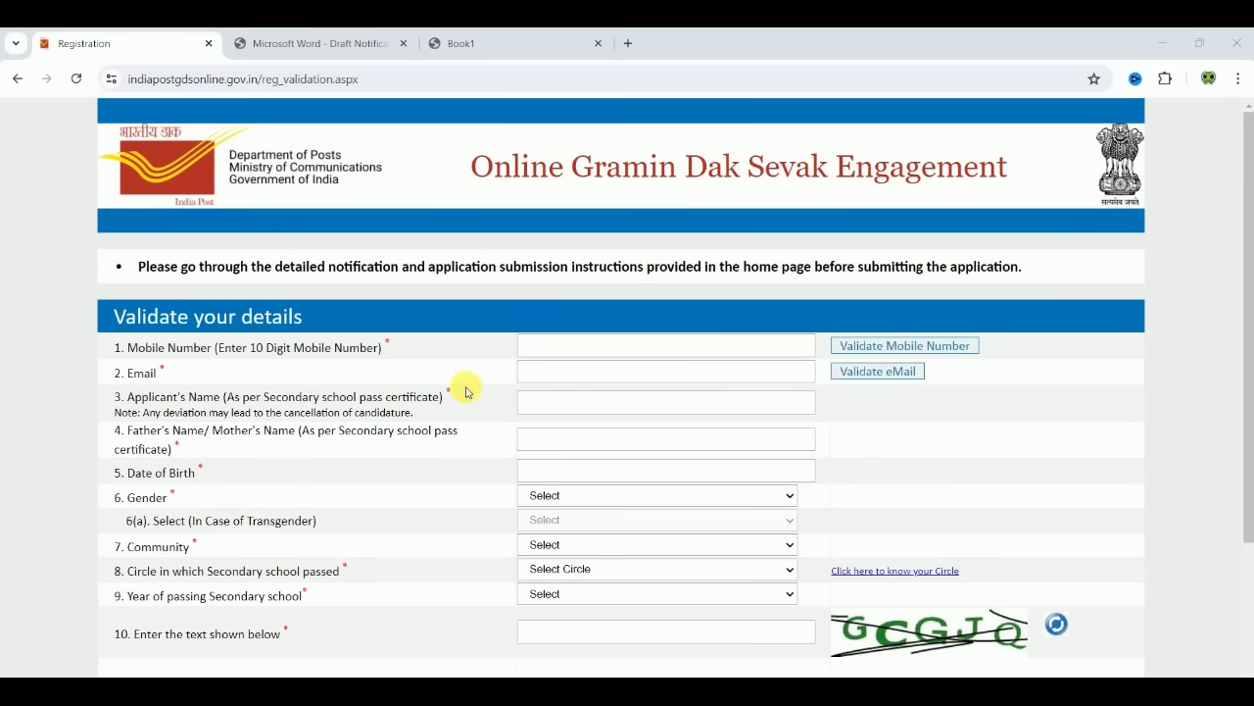
left_click(1187, 480)
scroll(1187, 480, "down", 1)
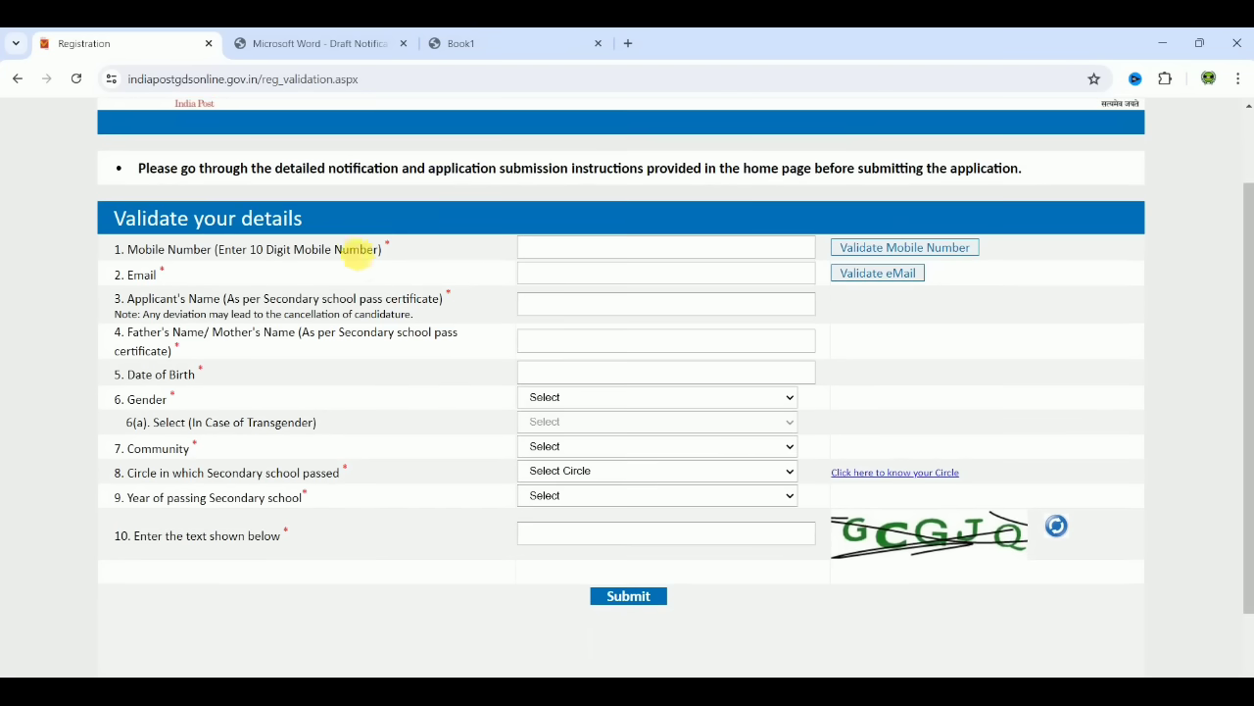
Step: Enter the candidate's mobile number and verify it with the mobile OTP
left_click(568, 251)
type("***")
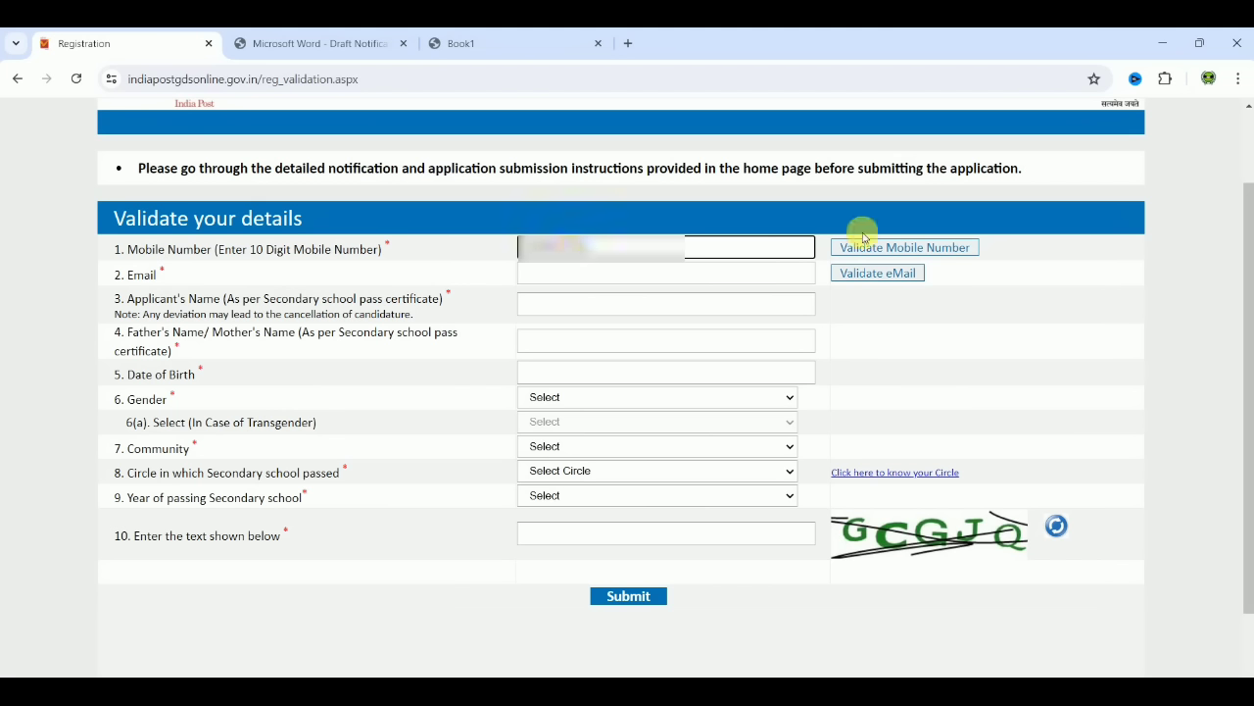
left_click(910, 259)
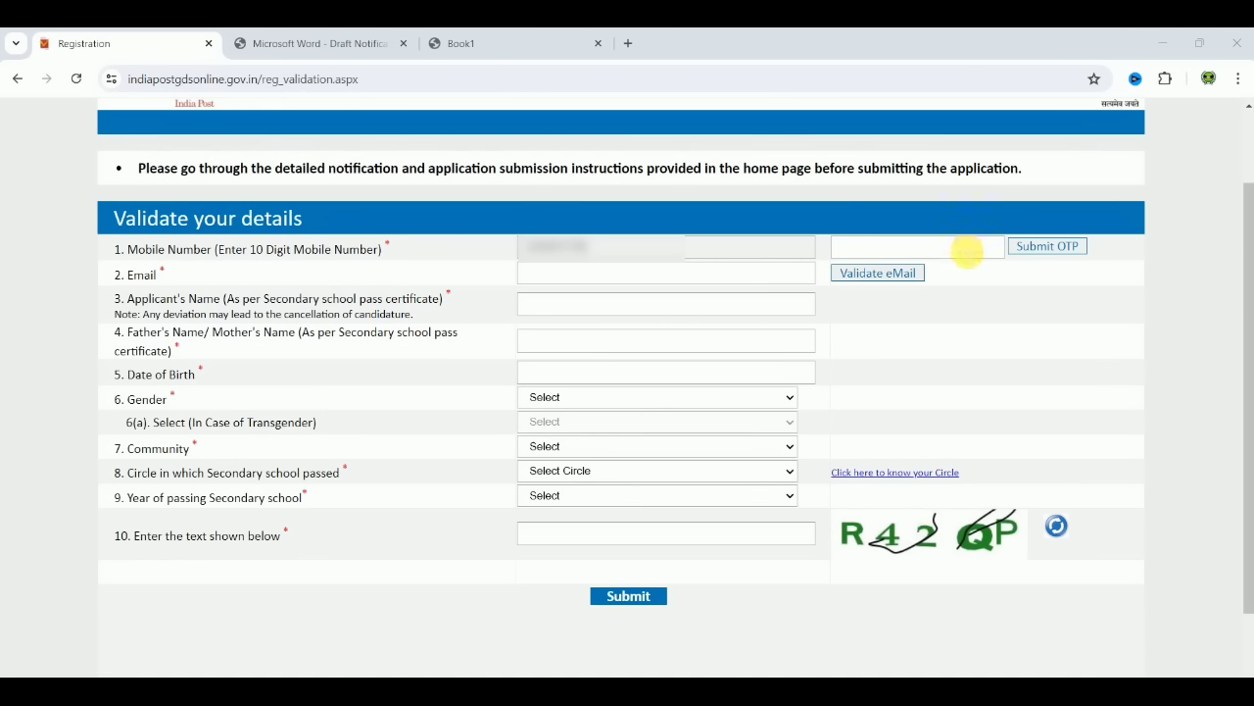
left_click(967, 251)
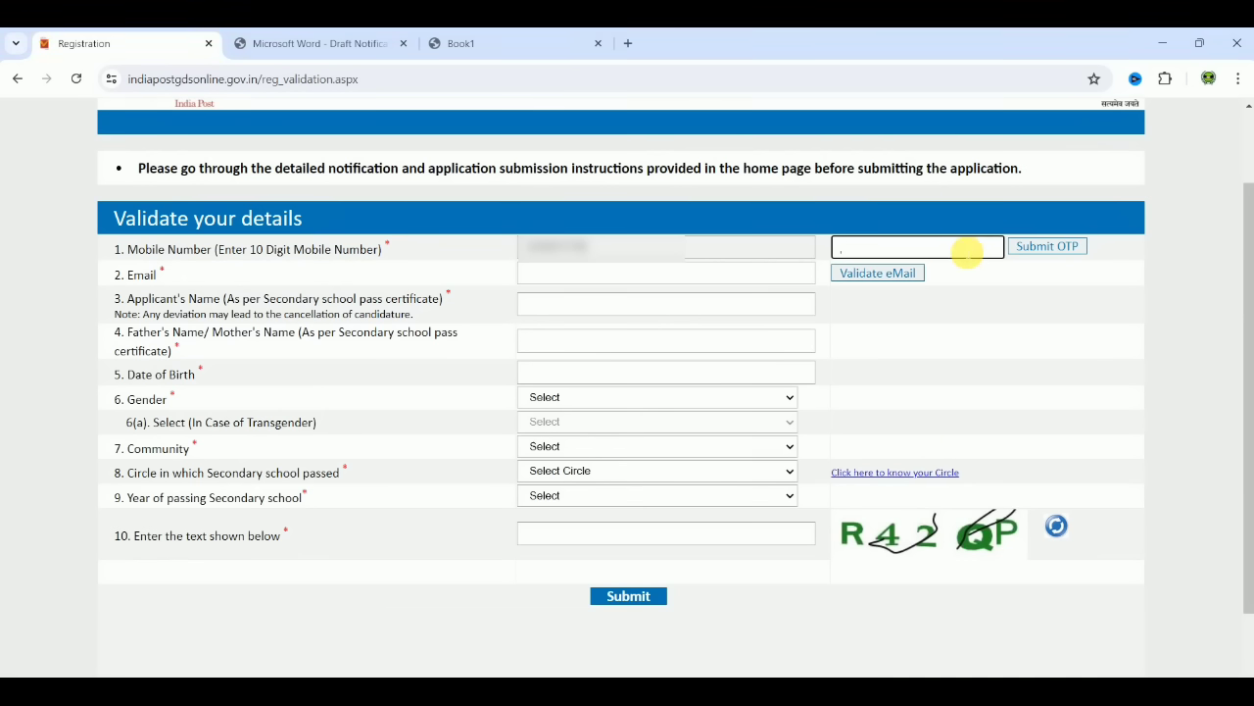
left_click(1064, 245)
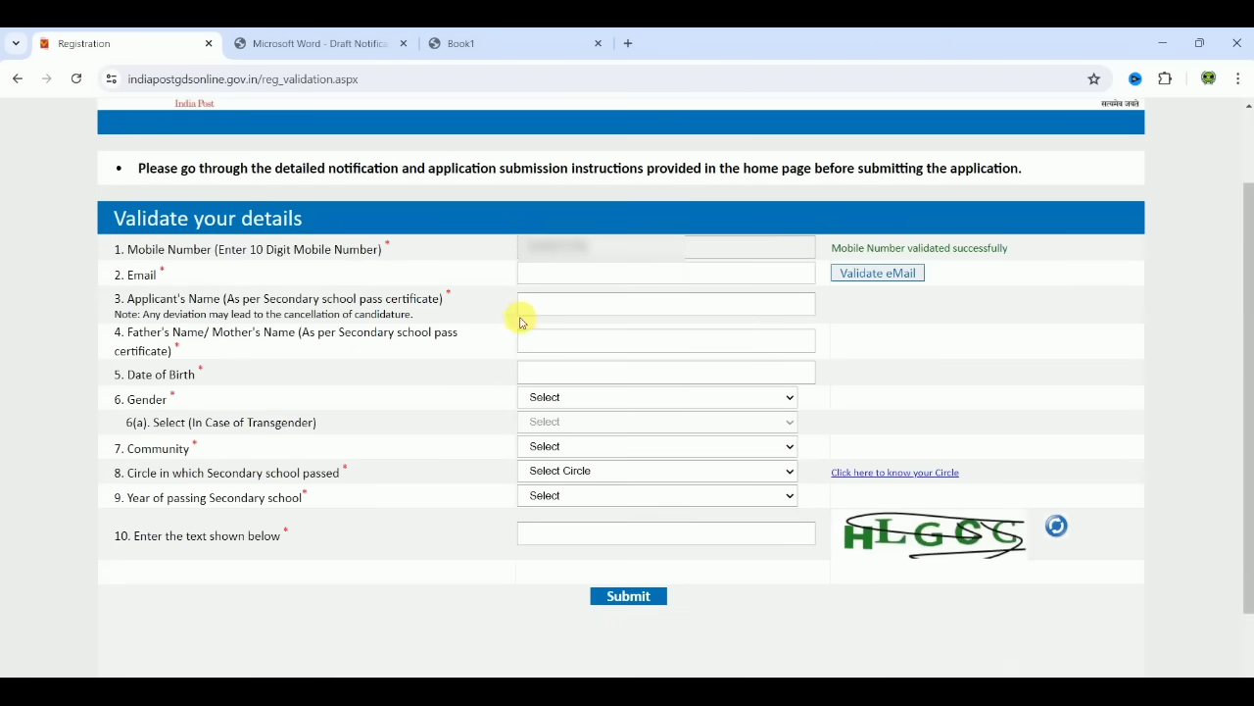
Step: Enter the applicant's email address, request an email OTP, and type in the received code
left_click(605, 277)
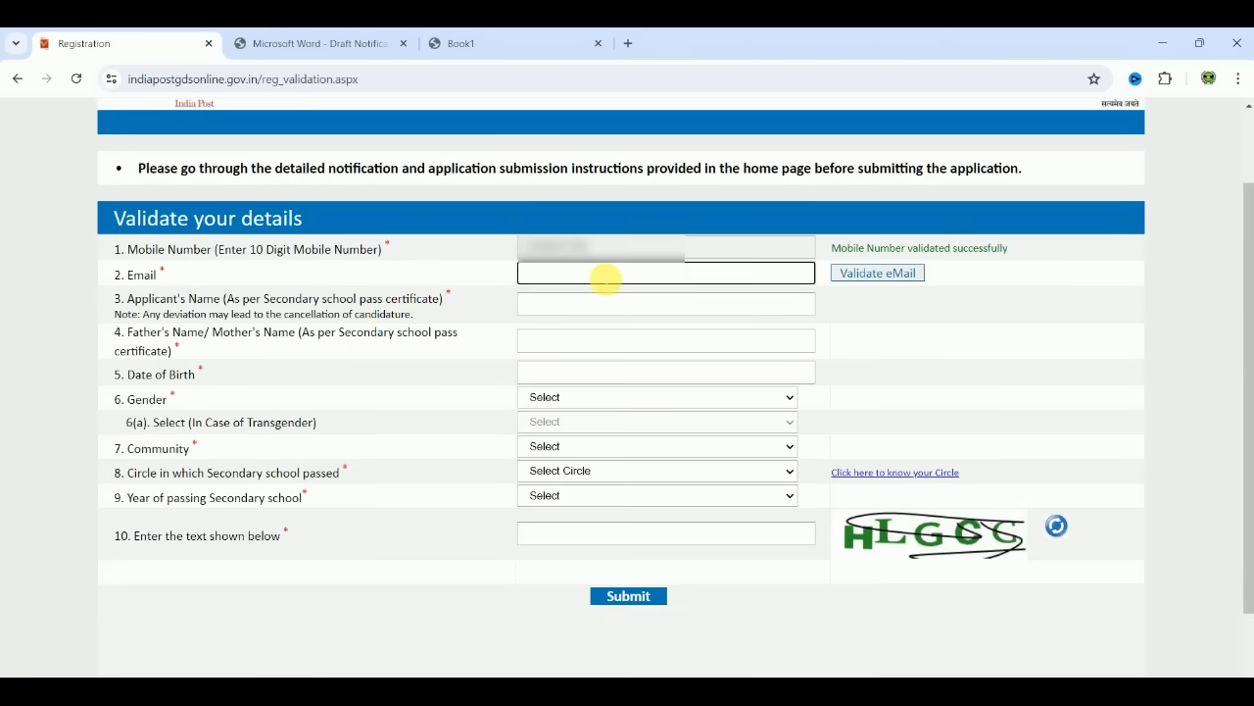
key("ctrl+v")
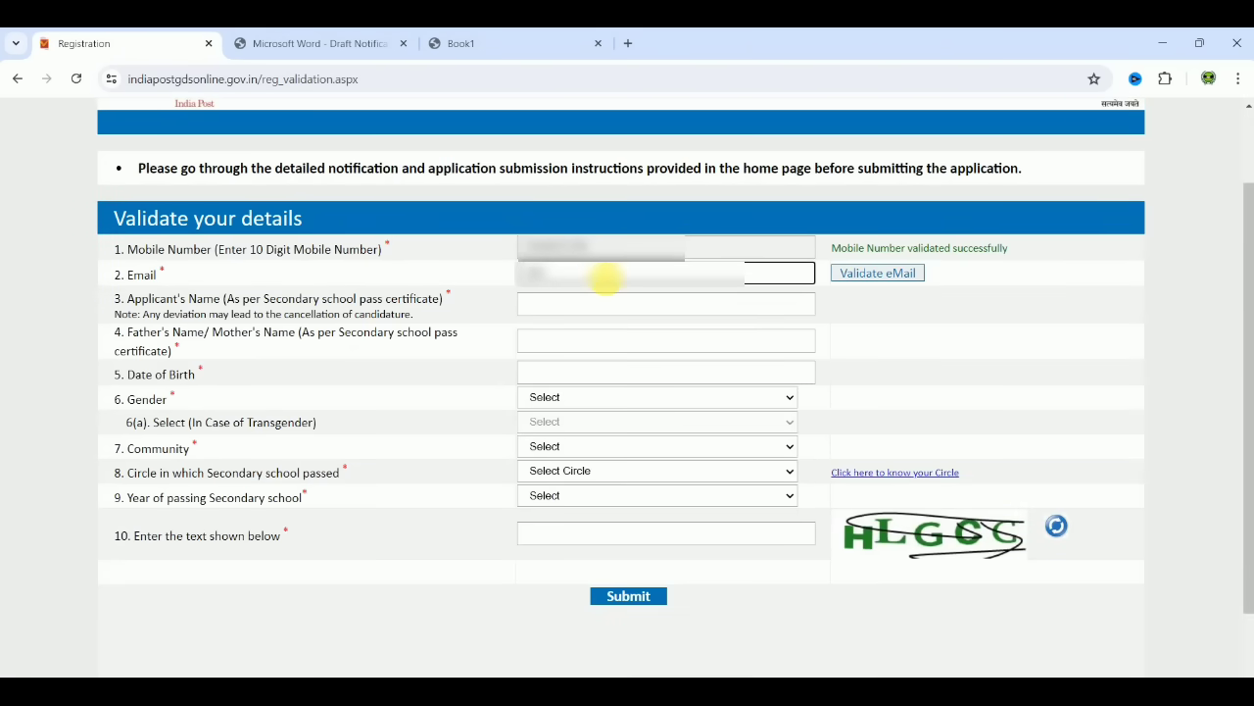
type("????????")
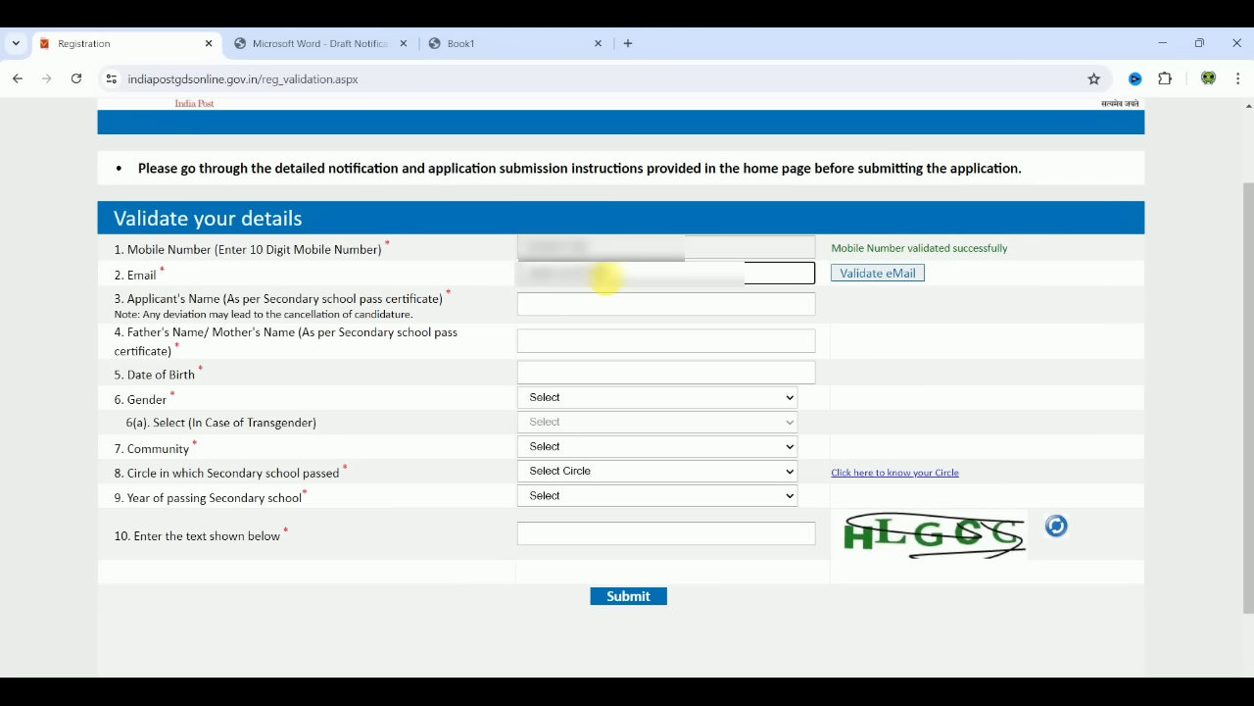
type("????")
left_click(921, 273)
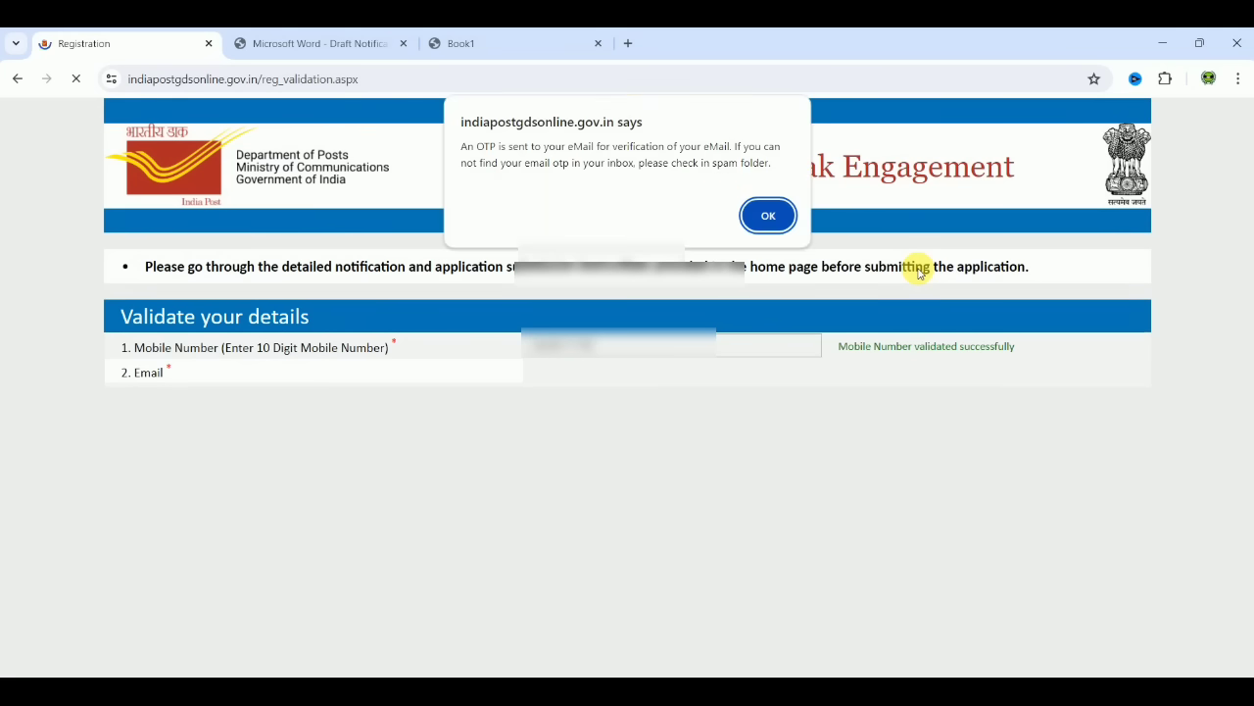
left_click(765, 215)
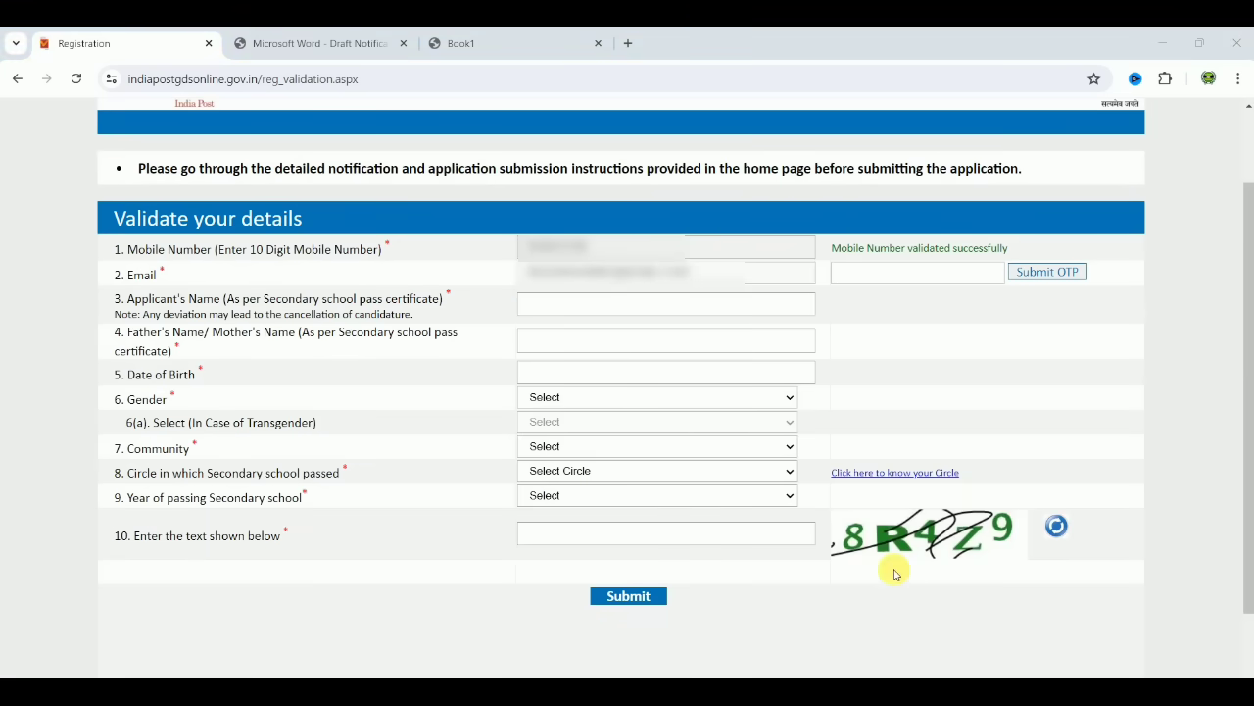
left_click(874, 276)
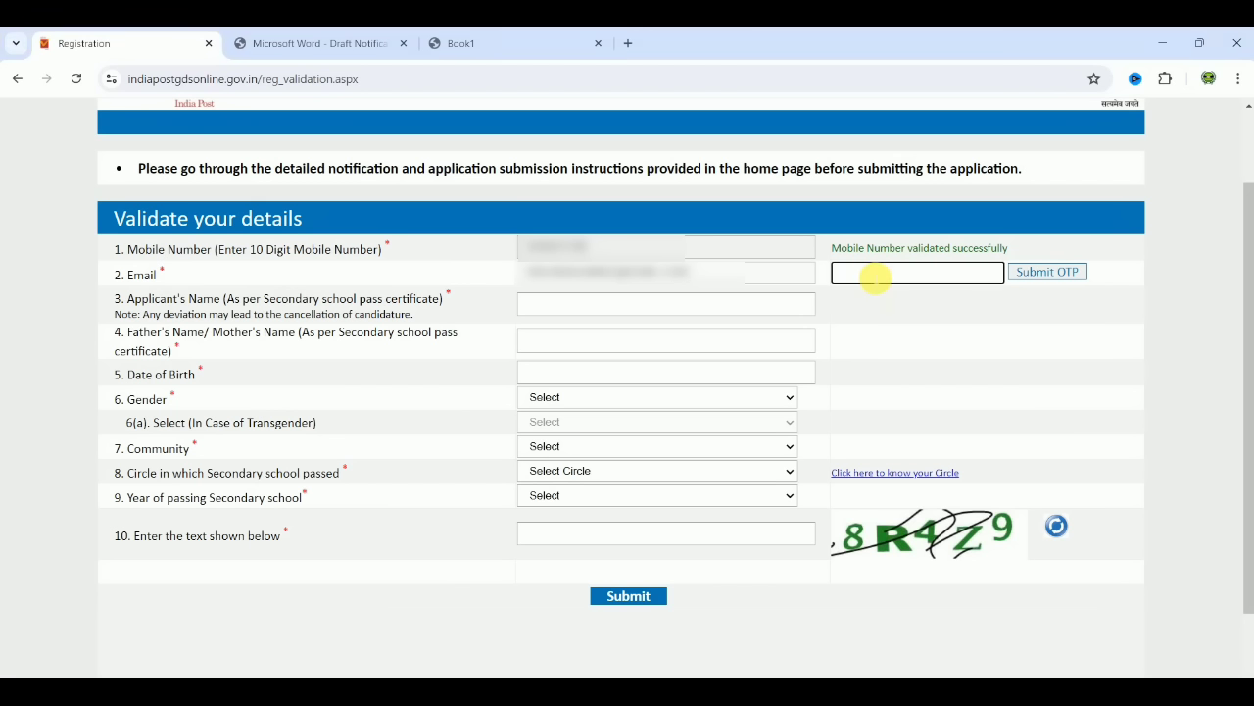
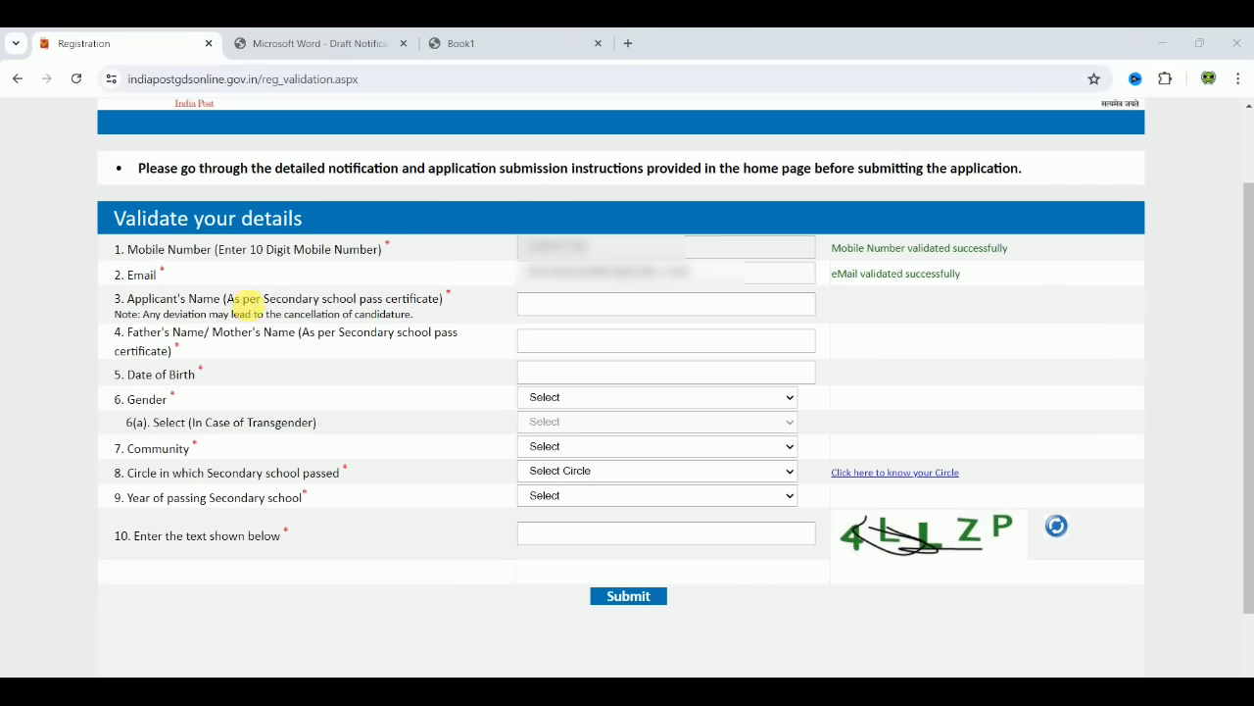
Step: Enter the applicant's name and the father's or mother's name
left_click(556, 307)
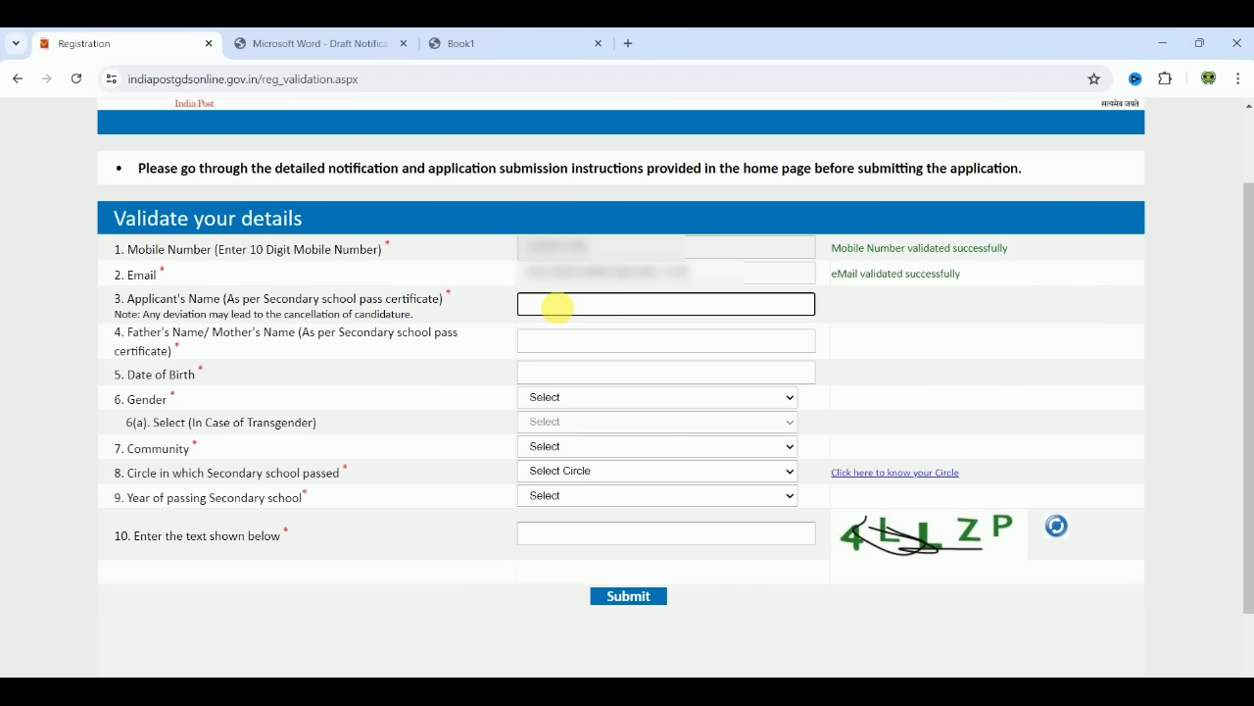
type("***")
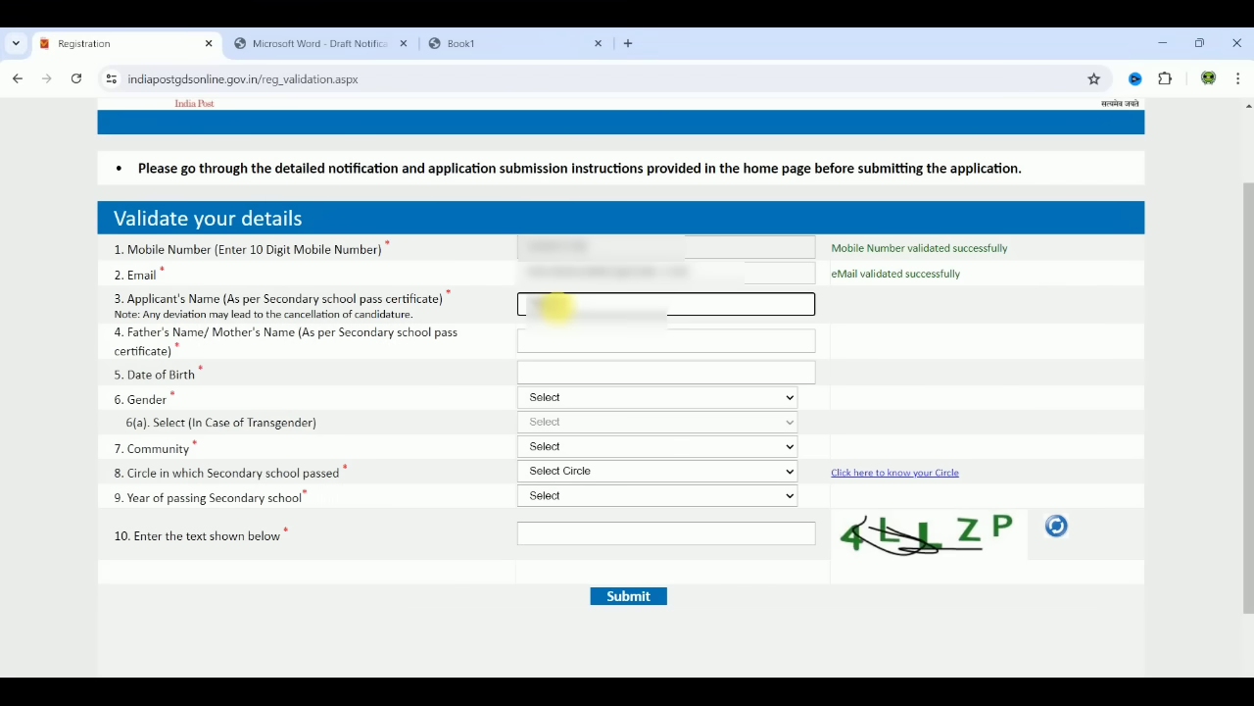
type("*******")
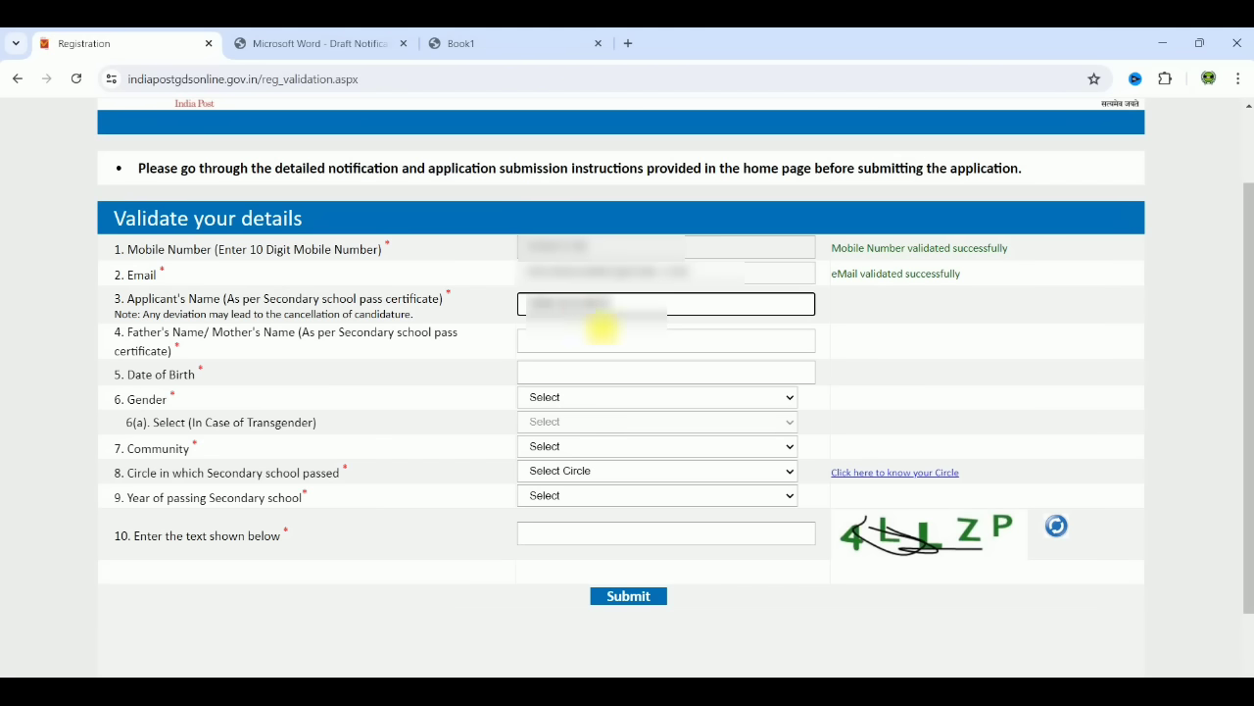
left_click(638, 350)
type("**")
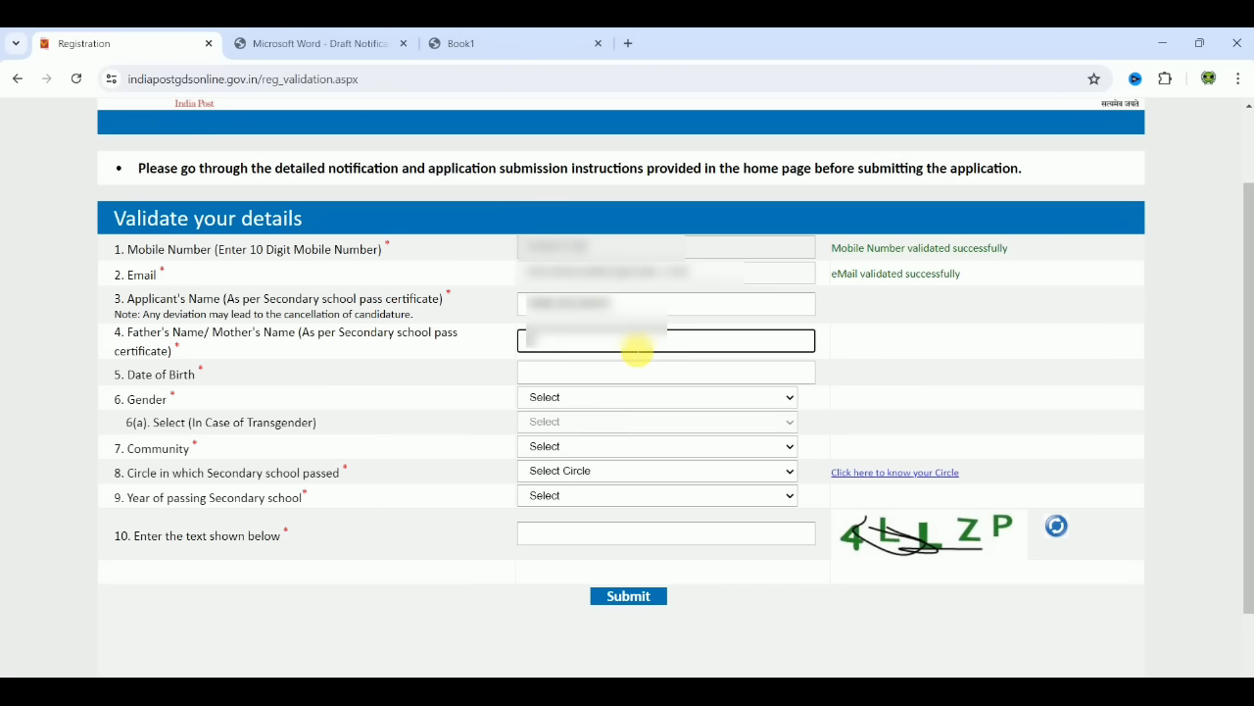
type("*************")
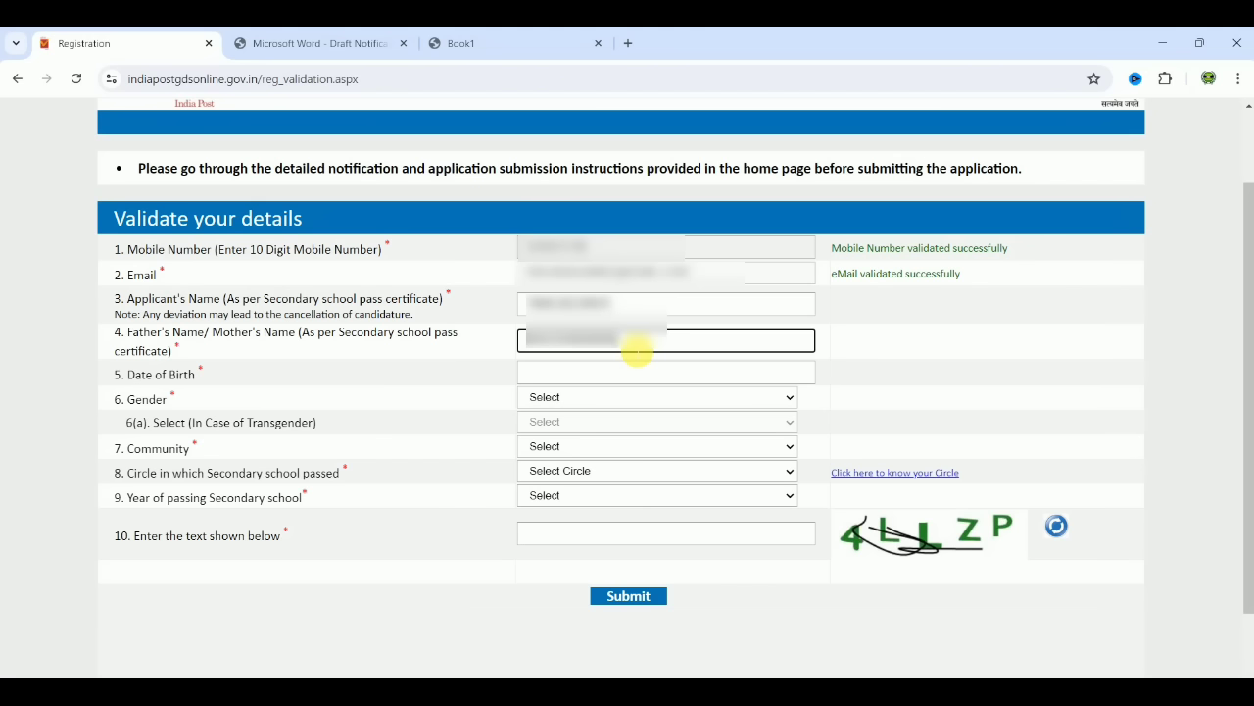
Step: Set the date of birth to 24 April 1998 and gender to Male
left_click(624, 382)
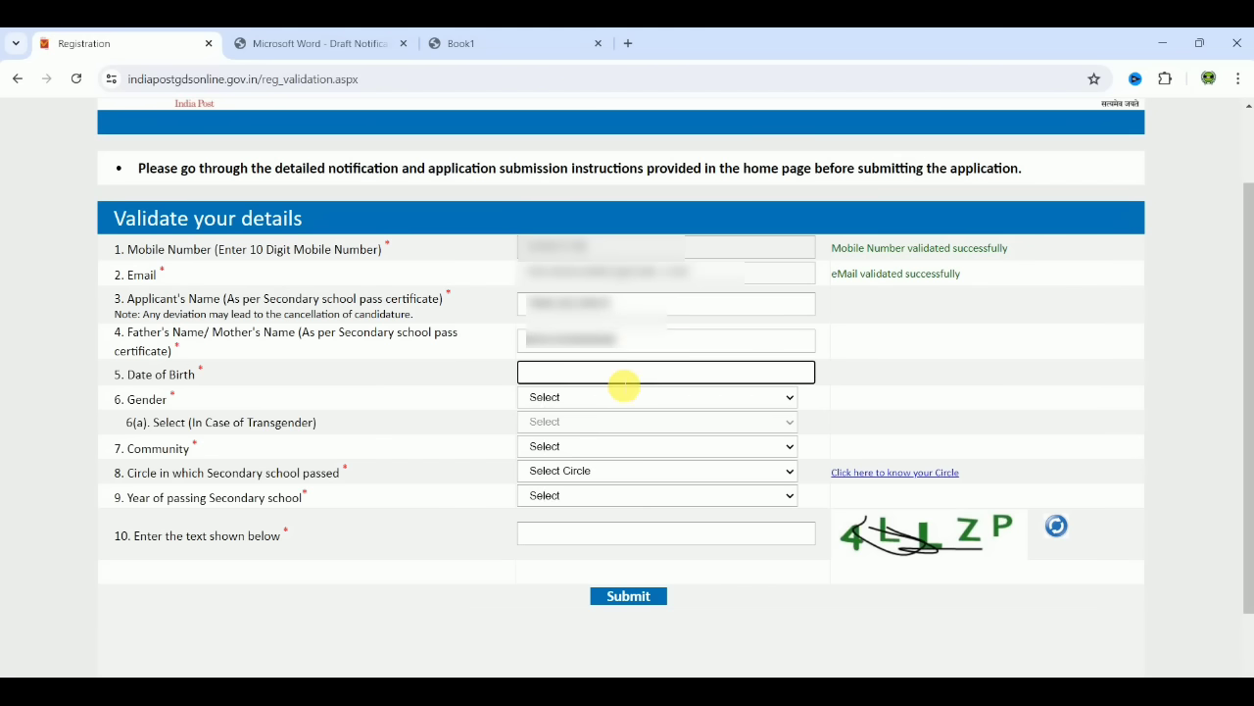
left_click(666, 402)
scroll(659, 406, "up", 5)
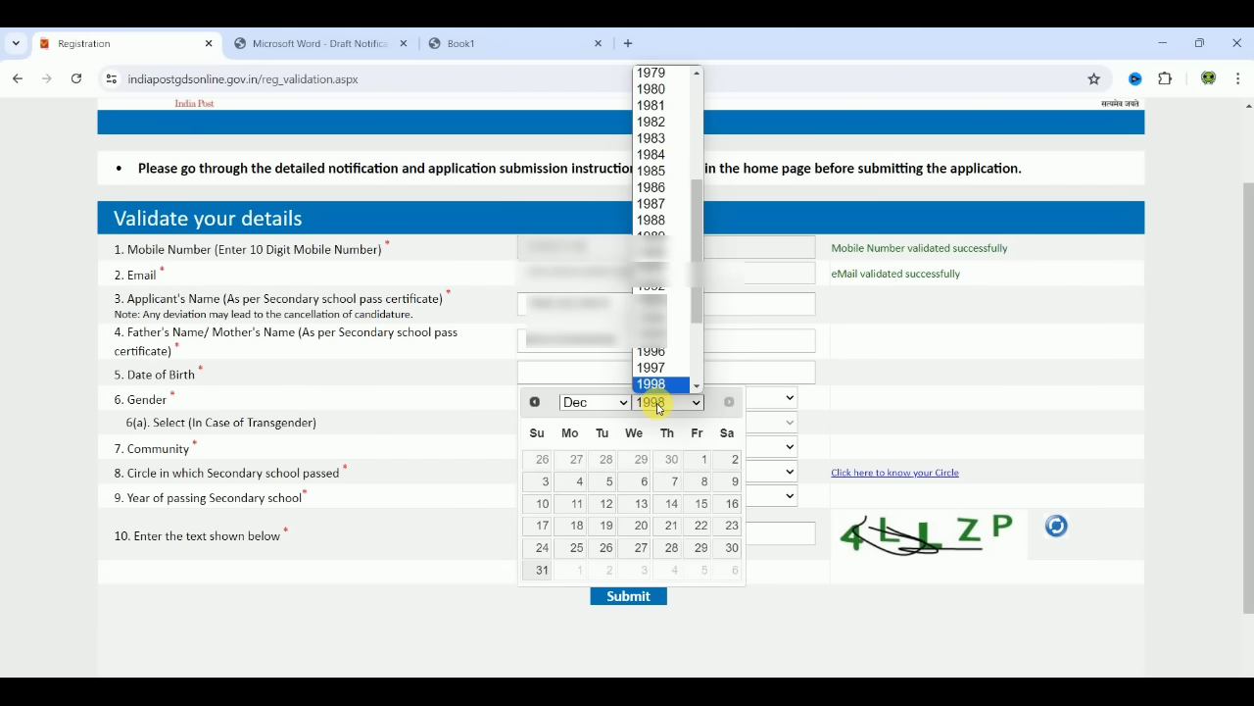
left_click(654, 384)
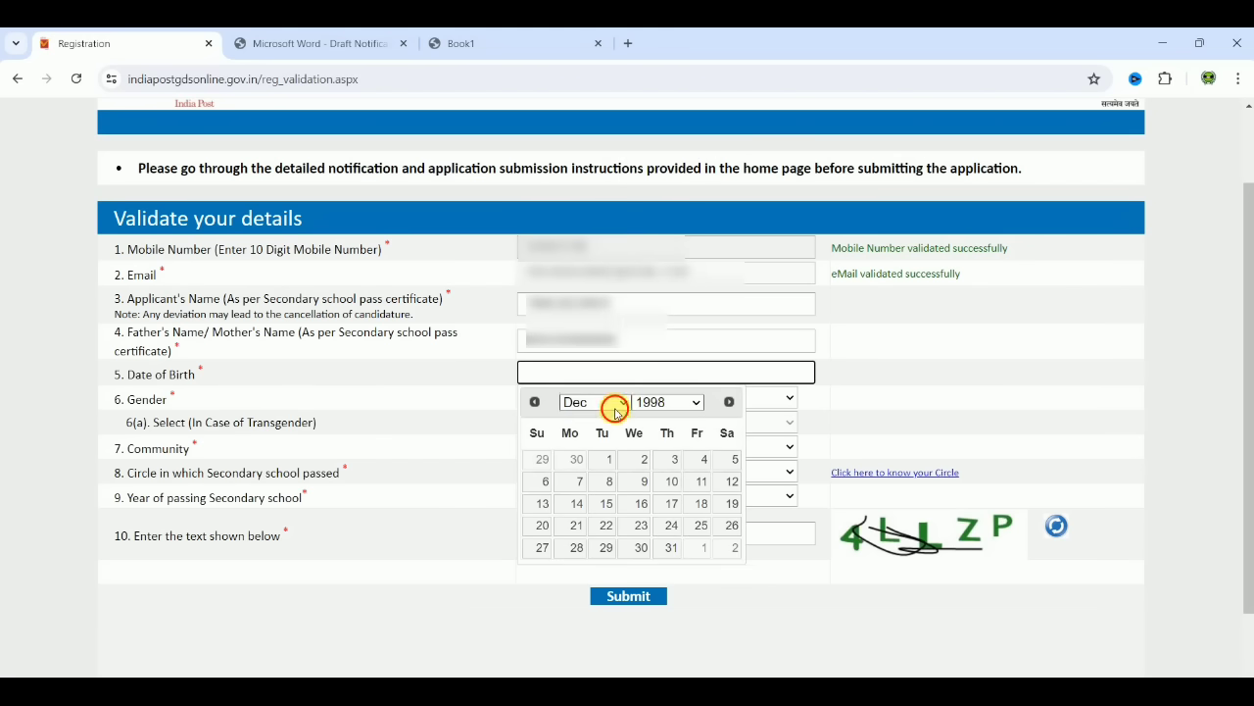
left_click(610, 402)
left_click(596, 467)
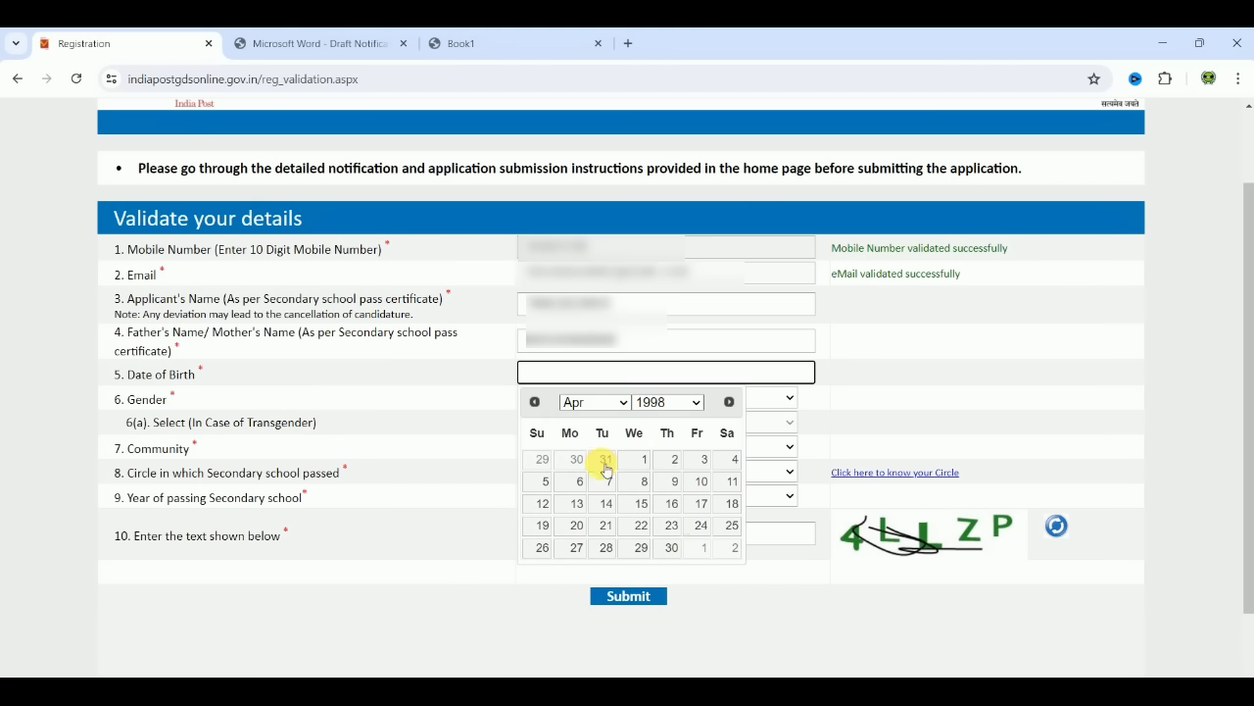
left_click(704, 527)
left_click(597, 397)
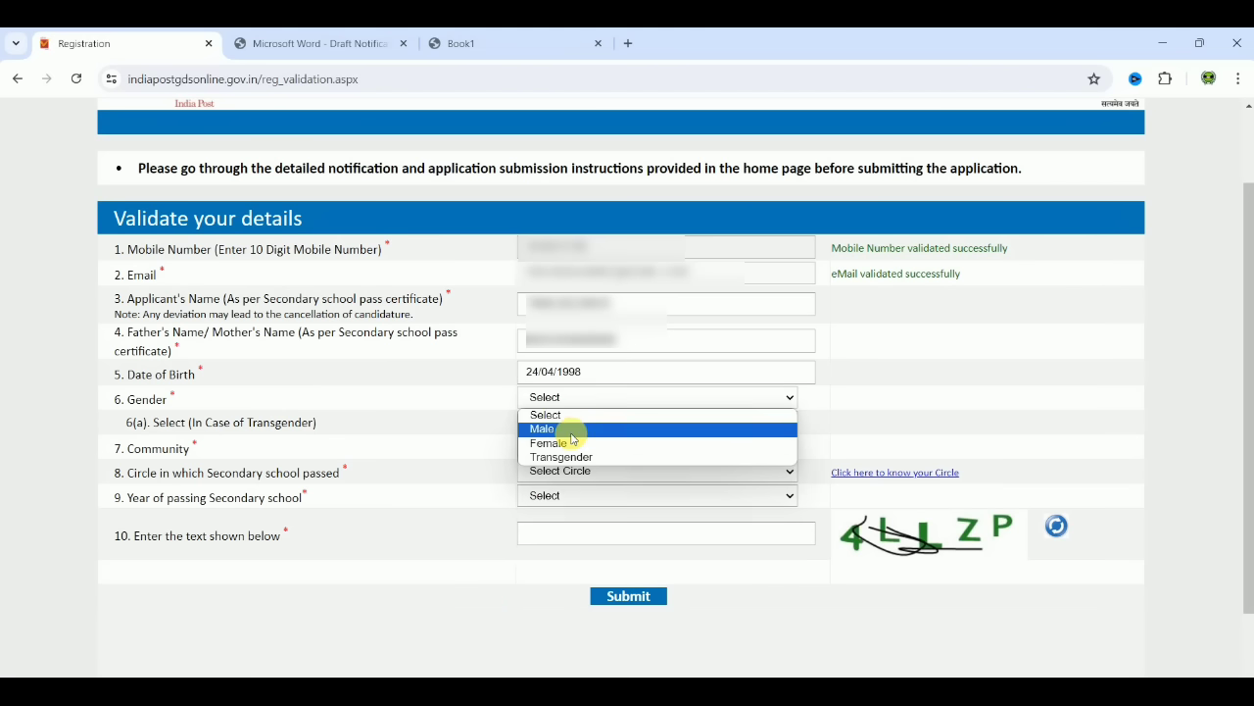
left_click(572, 432)
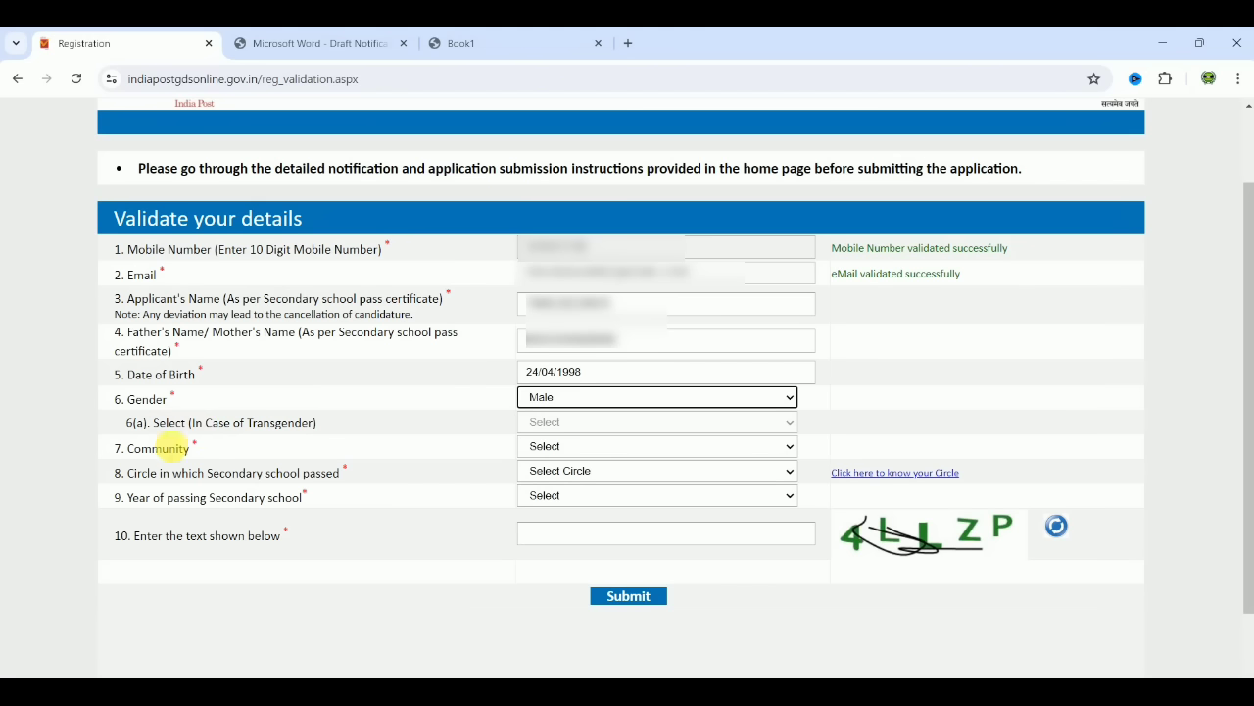
left_click(560, 447)
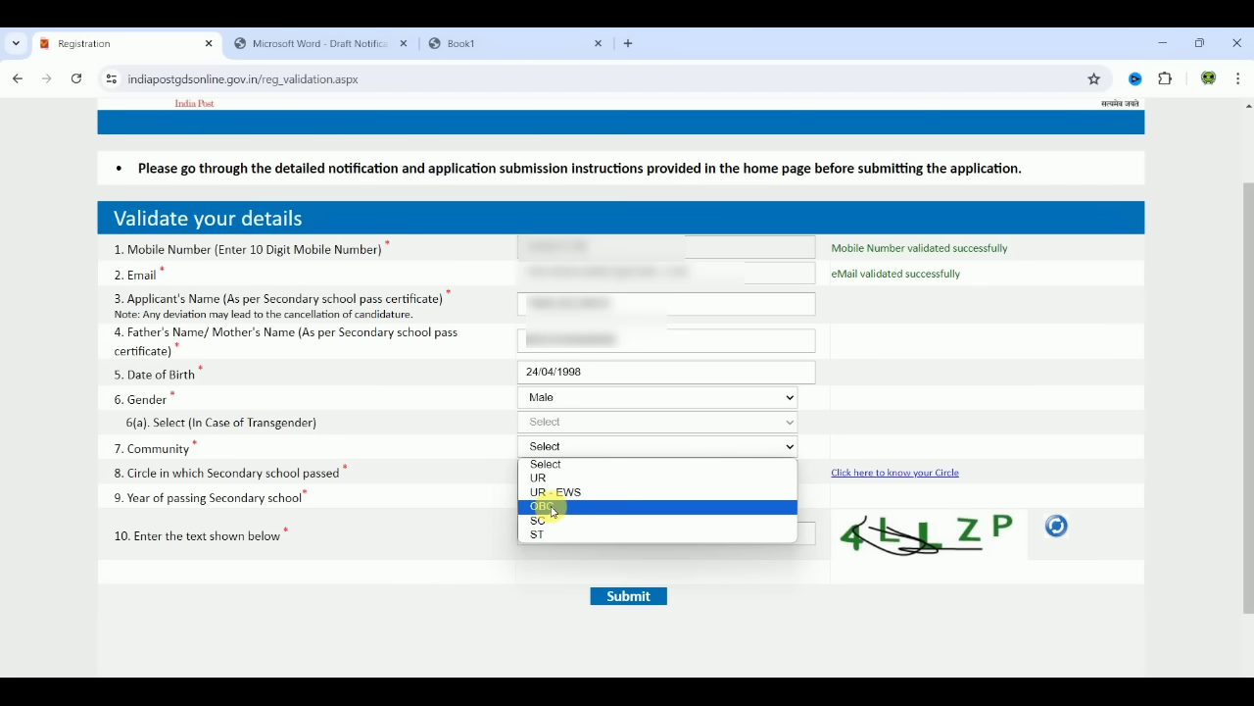
Step: Set community to OBC and school circle to Tamilnadu
left_click(553, 506)
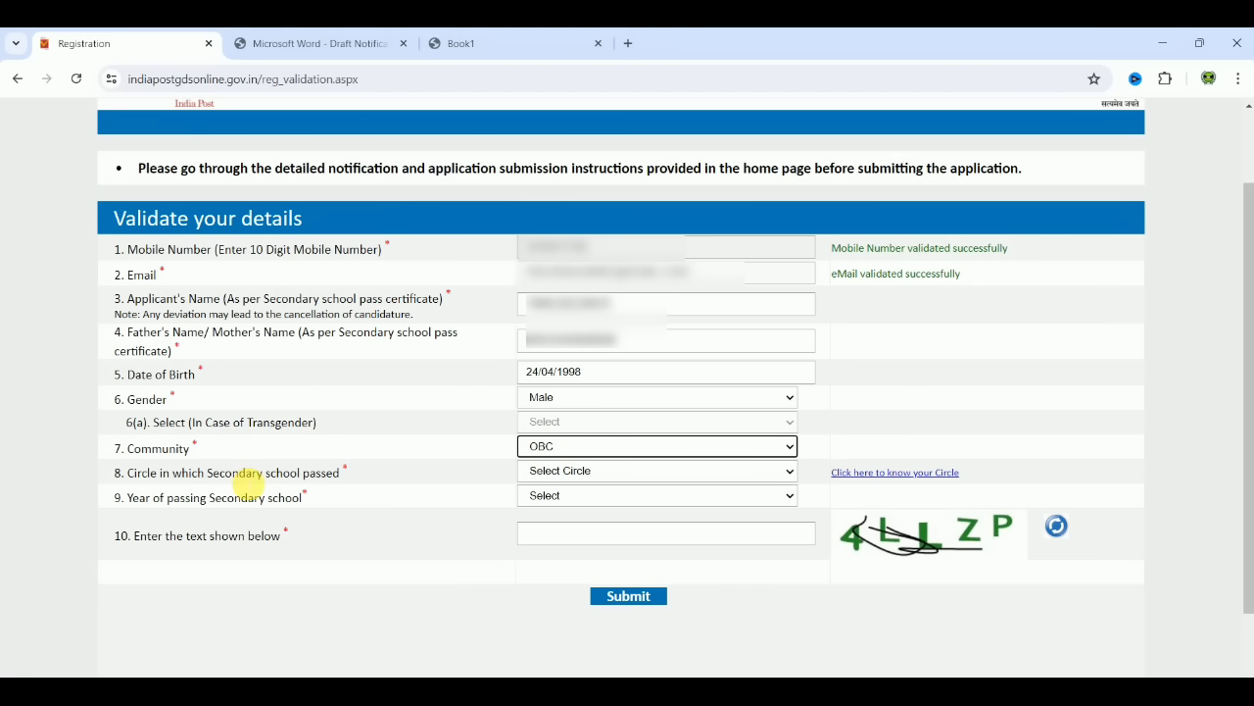
left_click(566, 472)
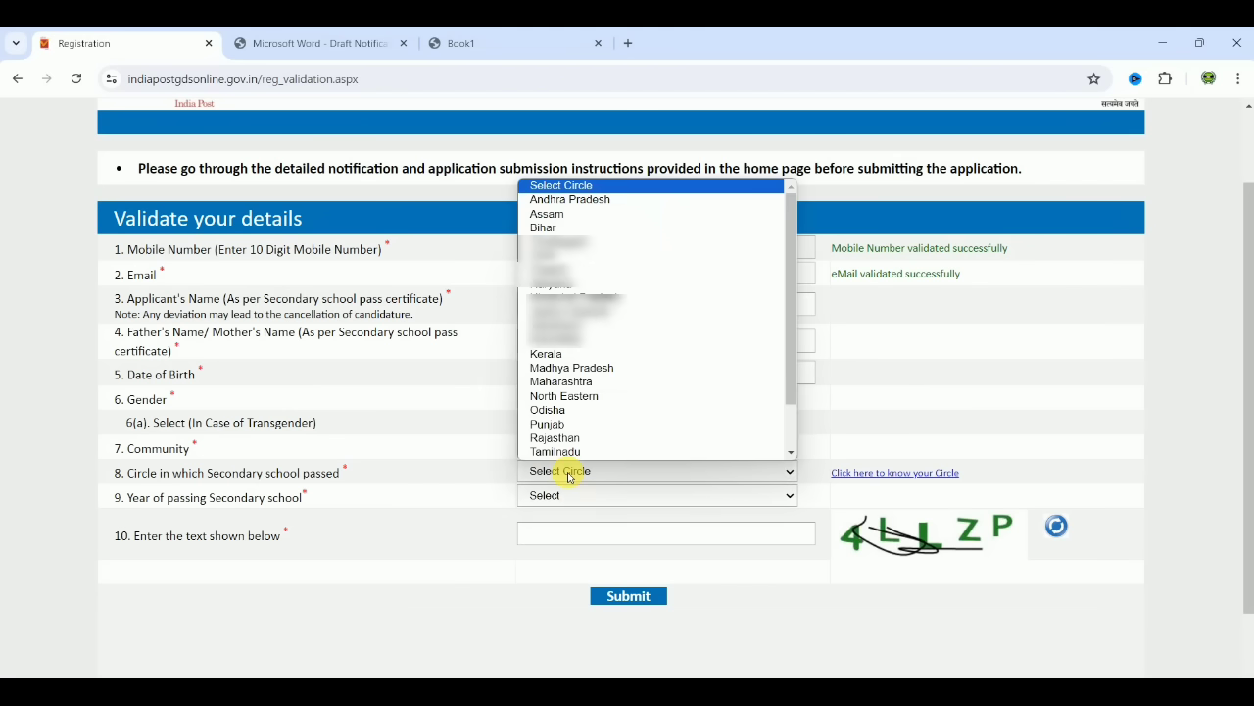
scroll(570, 453, "down", 1)
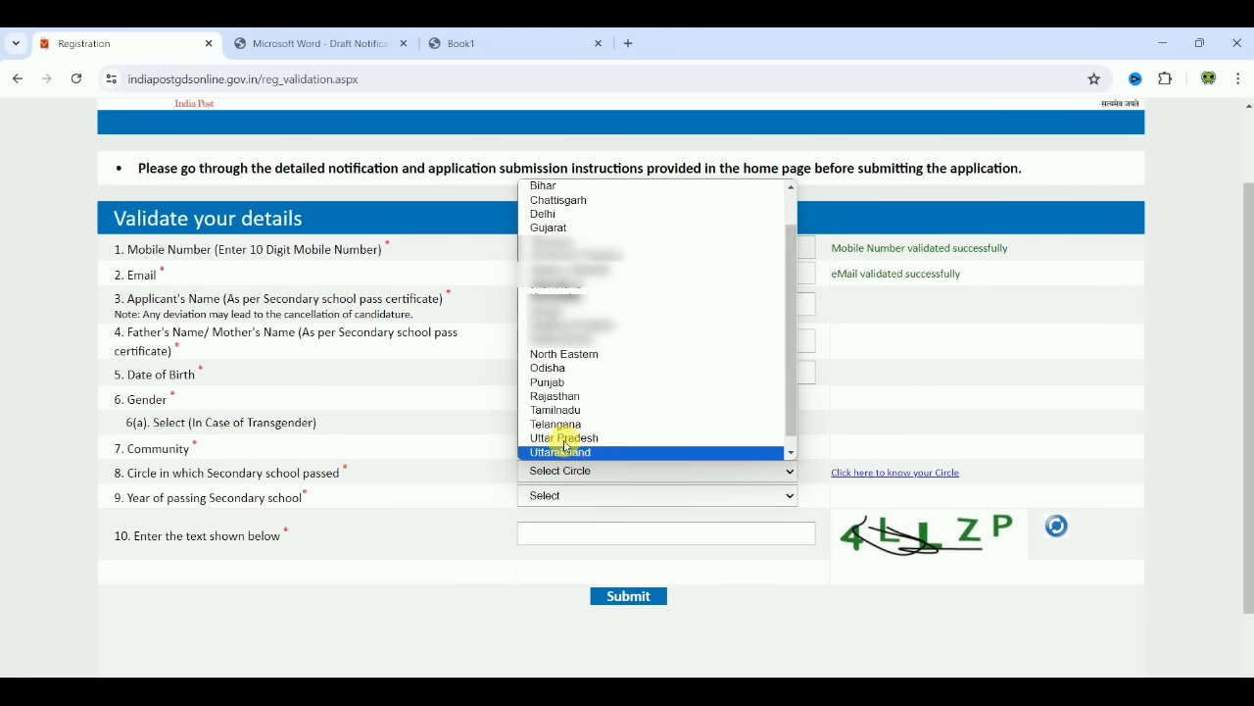
left_click(560, 410)
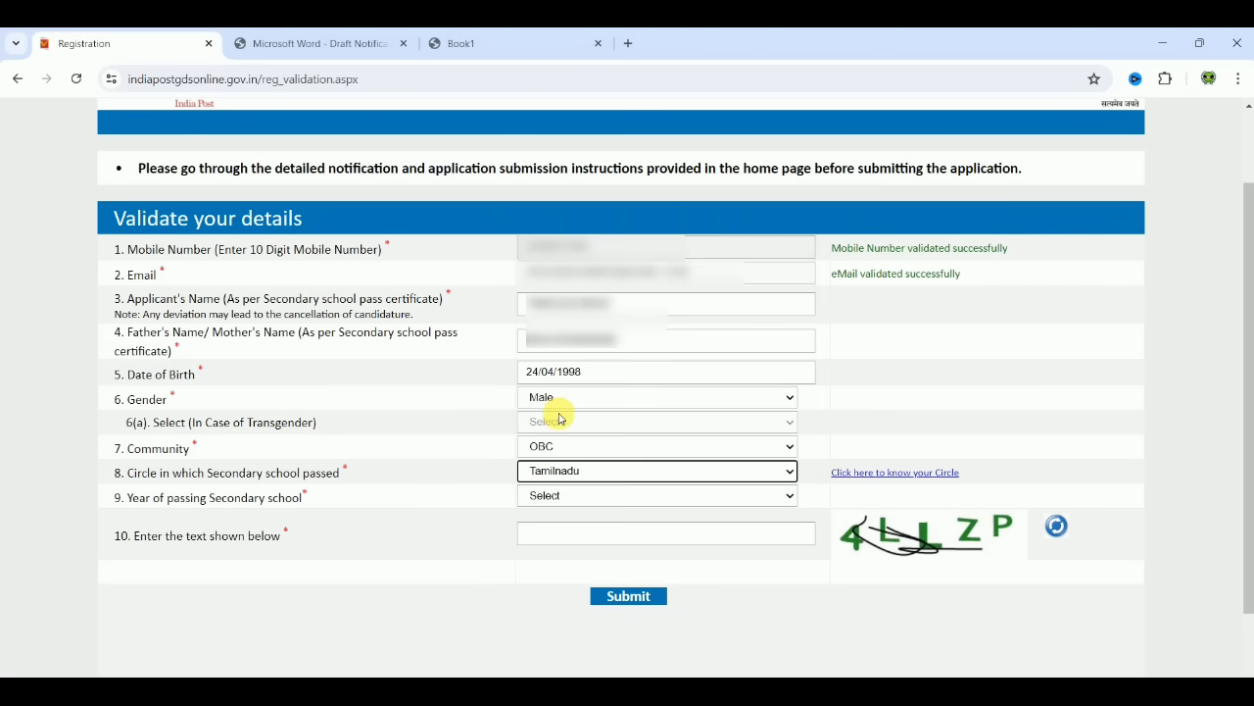
Step: Choose 2013 as the year of passing and enter the captcha text
left_click(545, 495)
key("2")
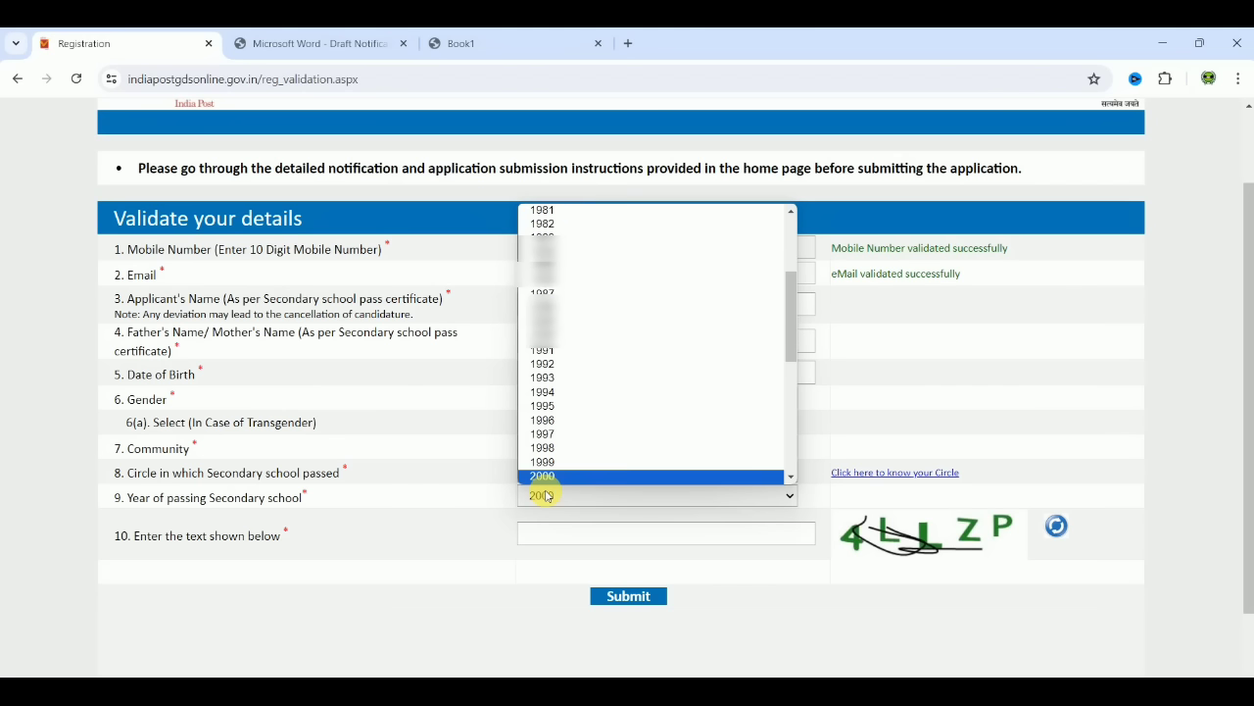
key("0")
key("1")
key("3")
key("Return")
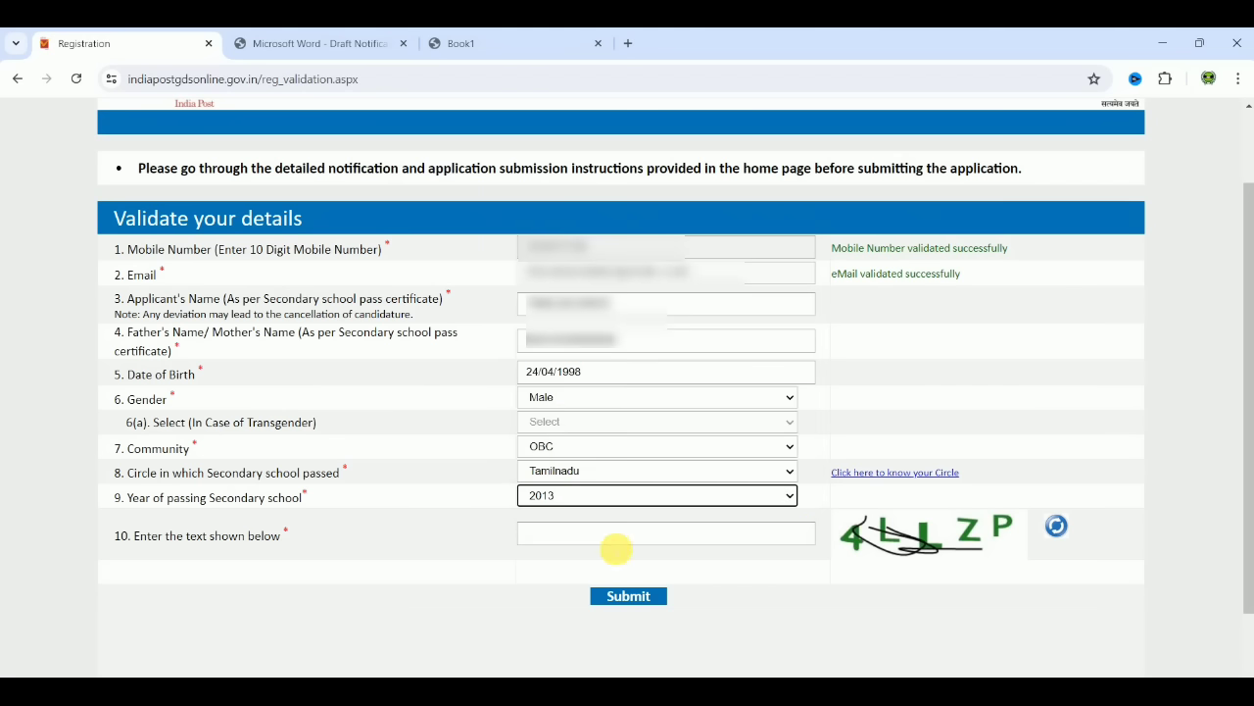
left_click(616, 542)
type("4")
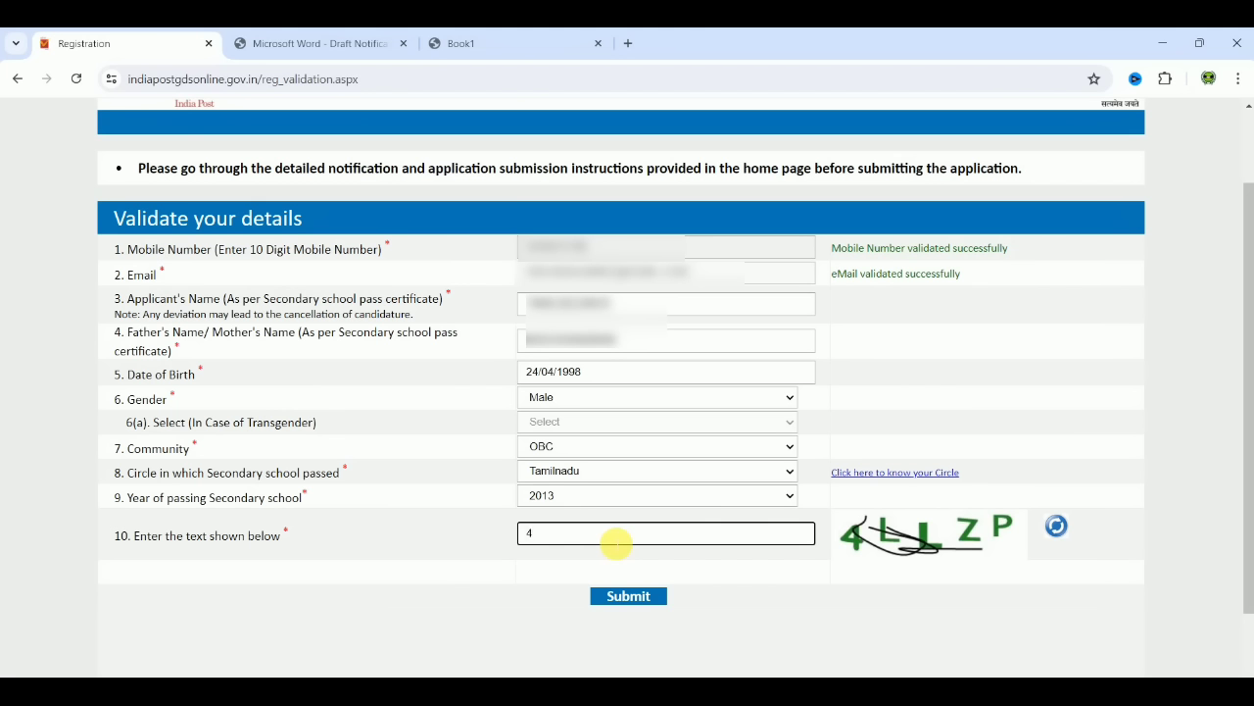
type("LLZP")
Step: Submit the validated details and acknowledge the first-stage completion alert
left_click(628, 594)
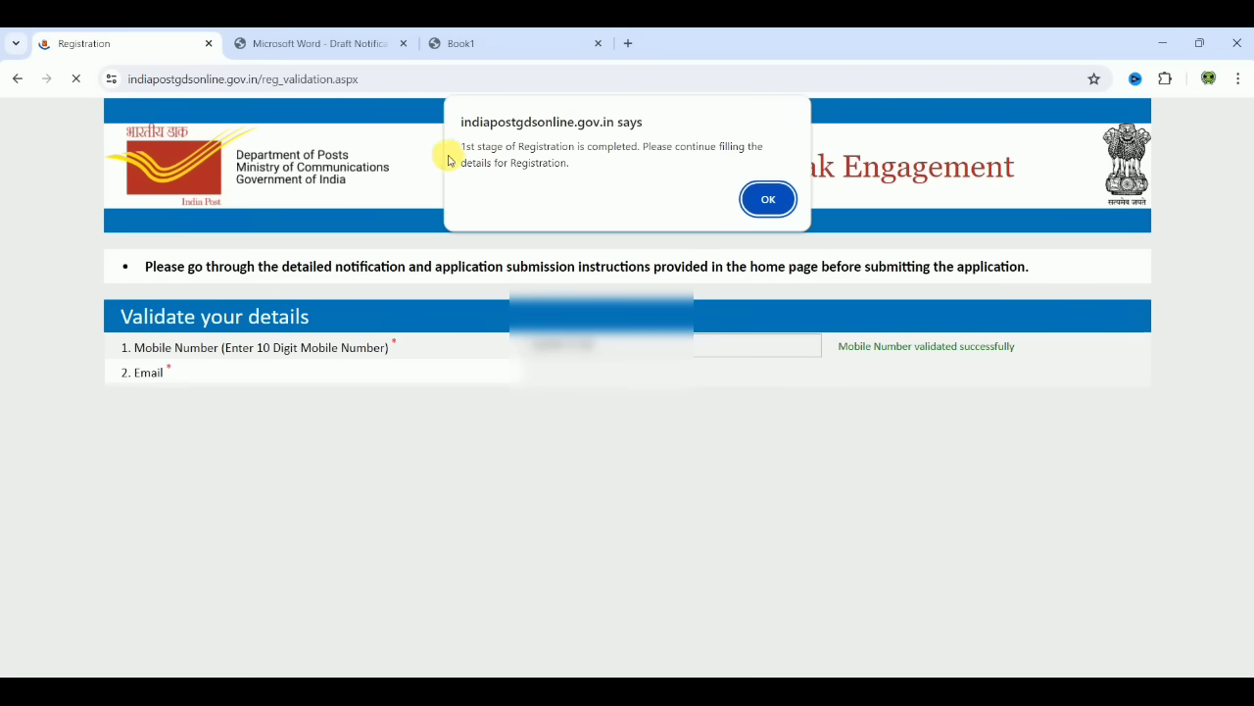
left_click(767, 203)
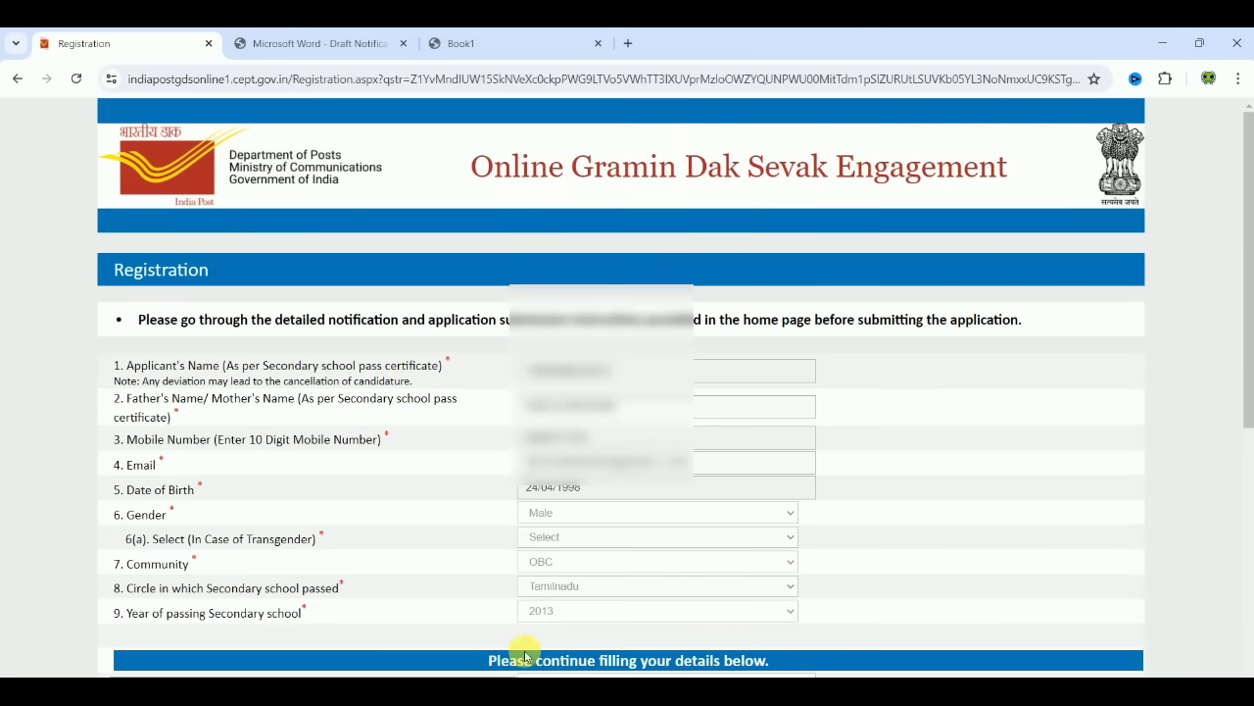
scroll(502, 670, "down", 5)
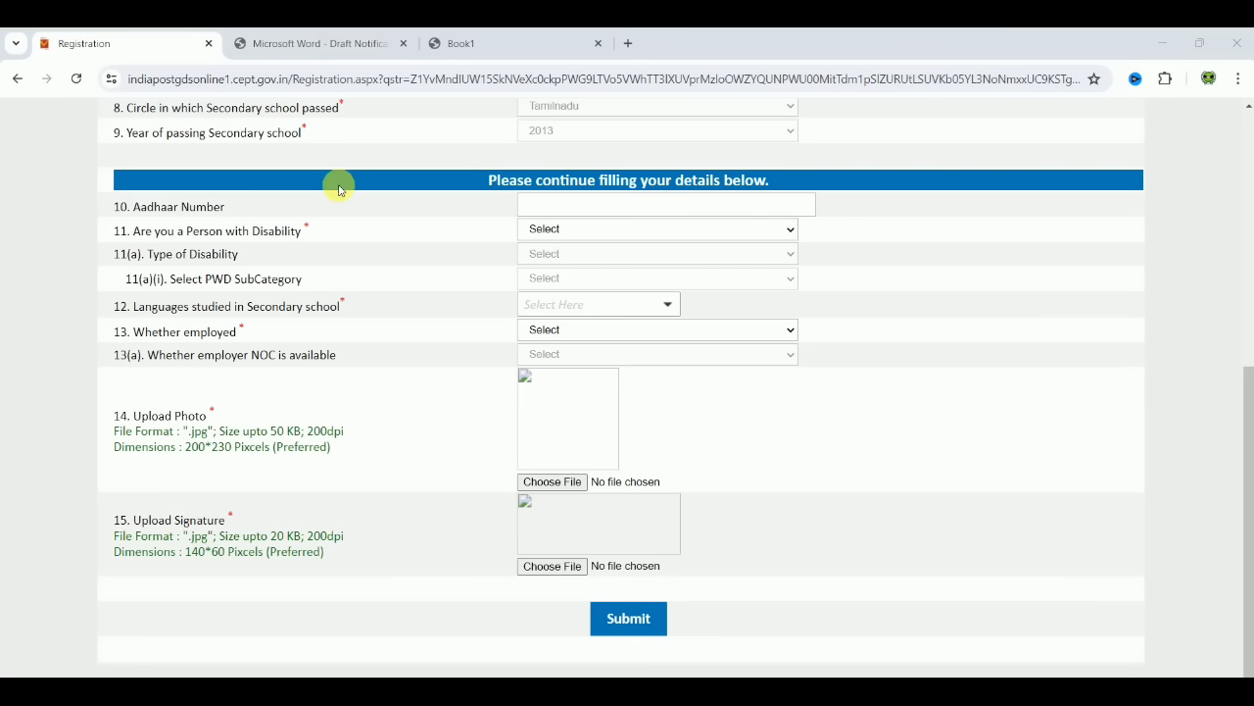
left_click(584, 202)
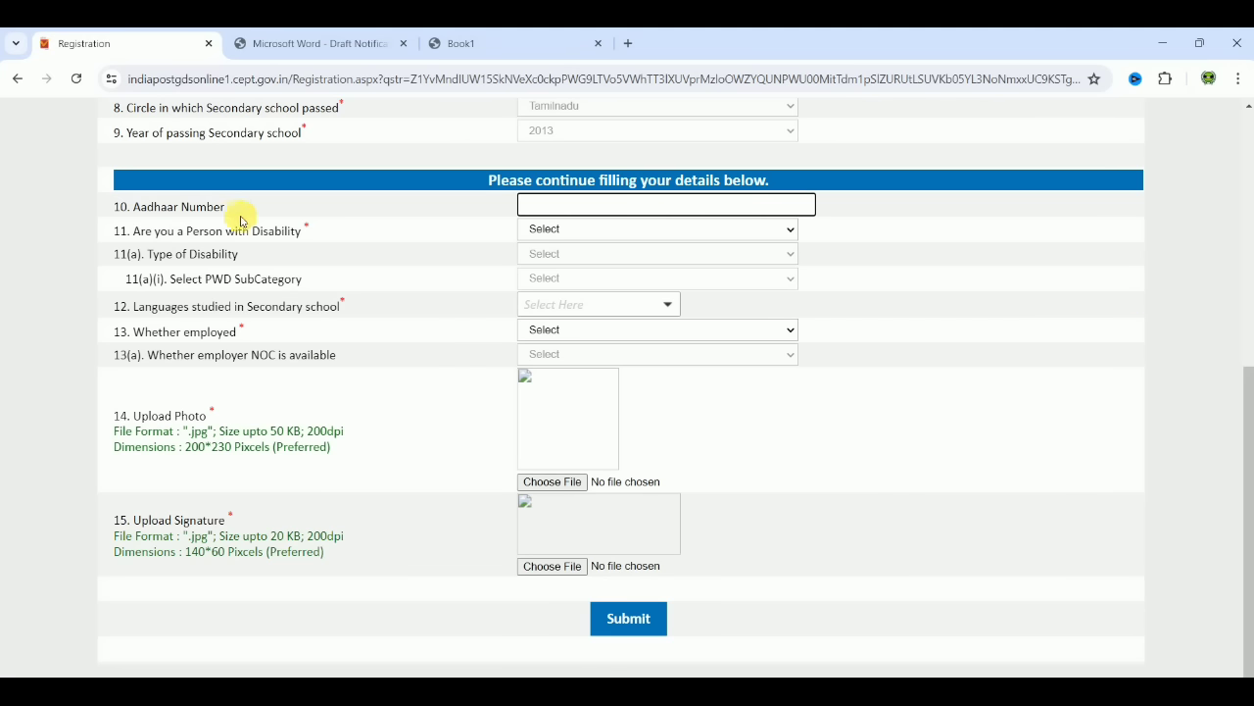
Step: Answer No to disability and select Tamil as the secondary school language
left_click(589, 231)
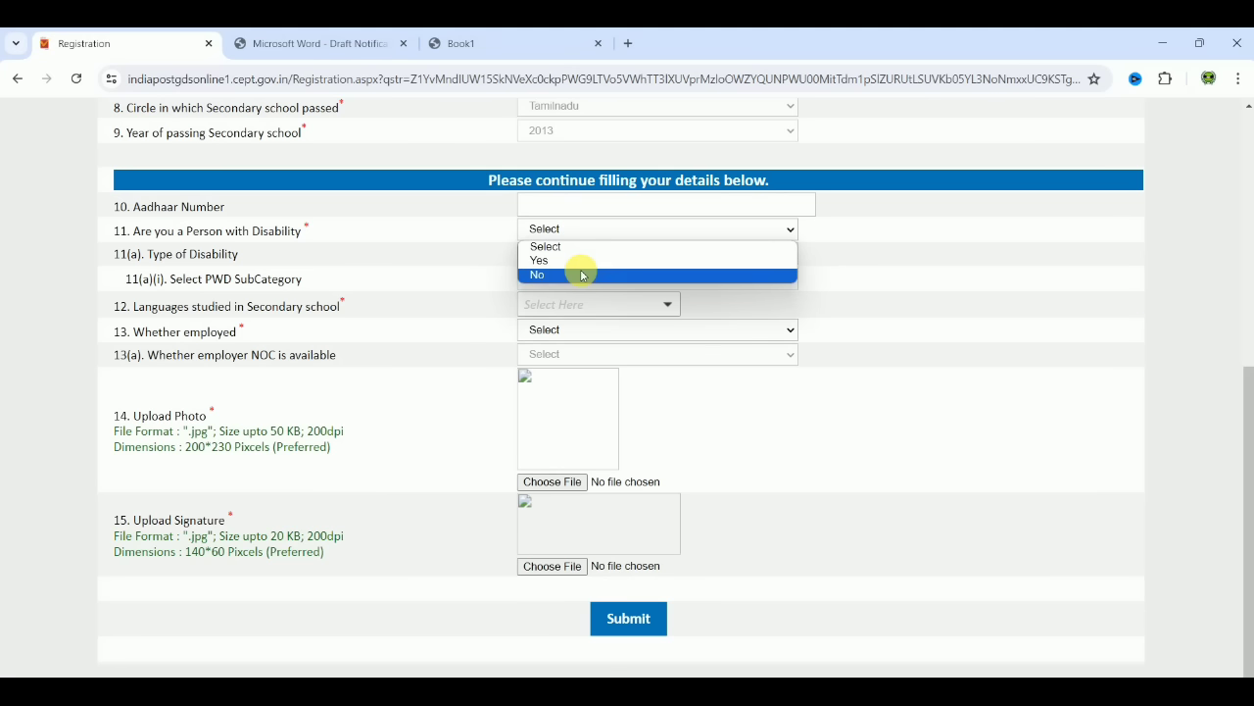
left_click(581, 275)
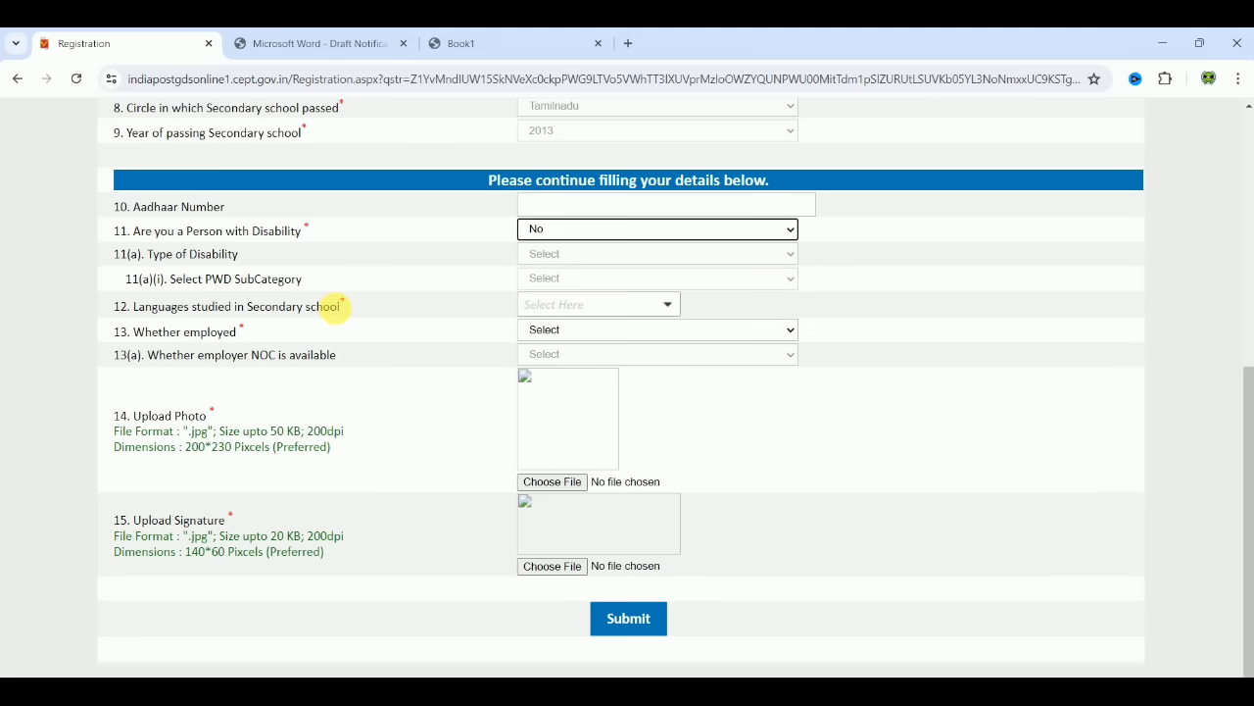
left_click(559, 307)
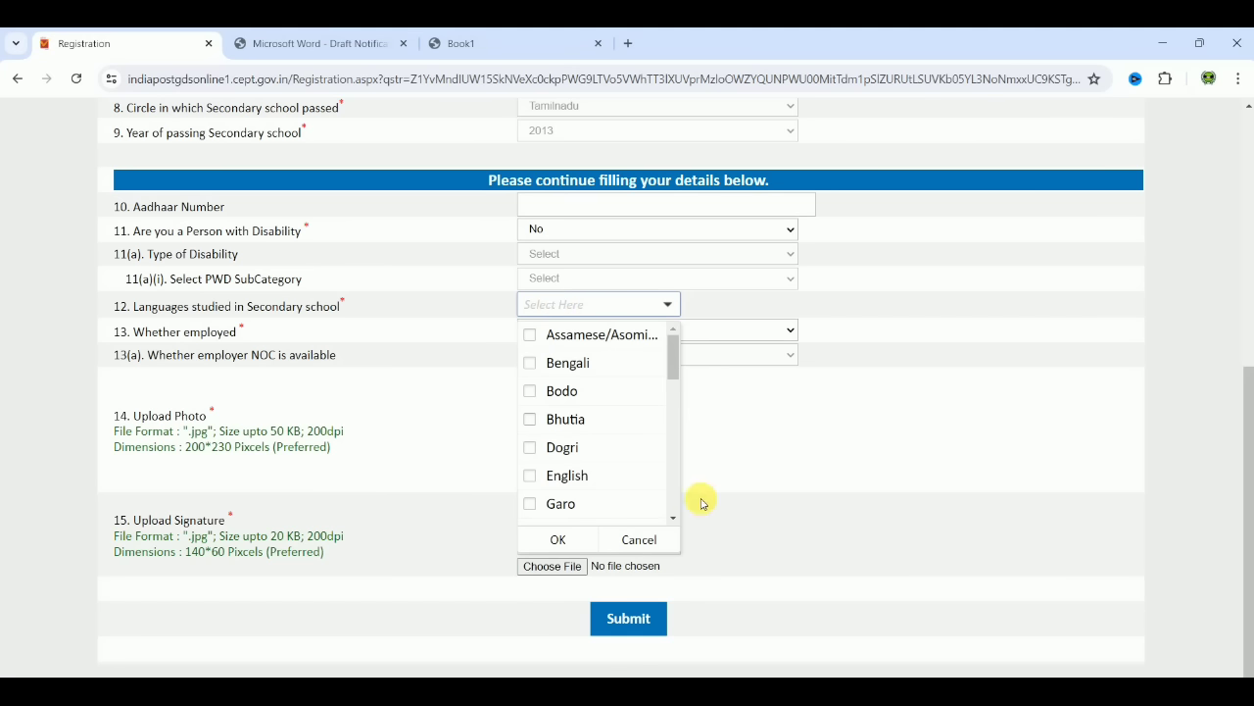
scroll(675, 501, "down", 6)
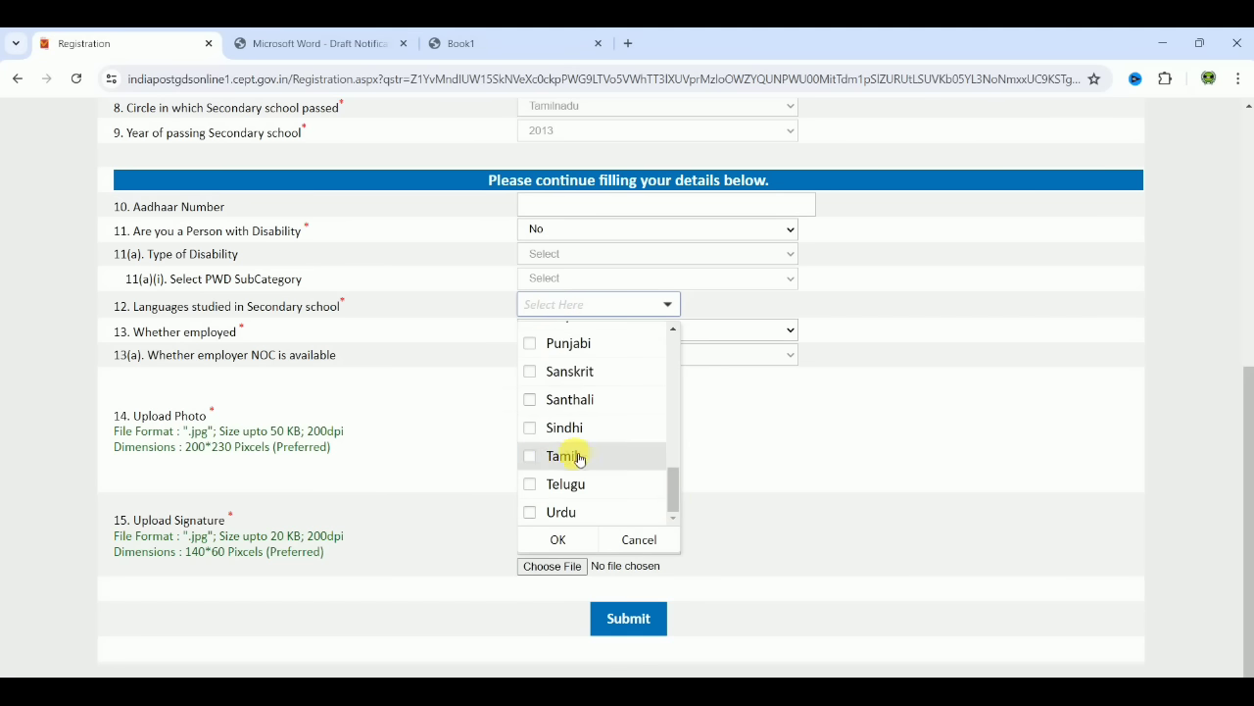
left_click(533, 461)
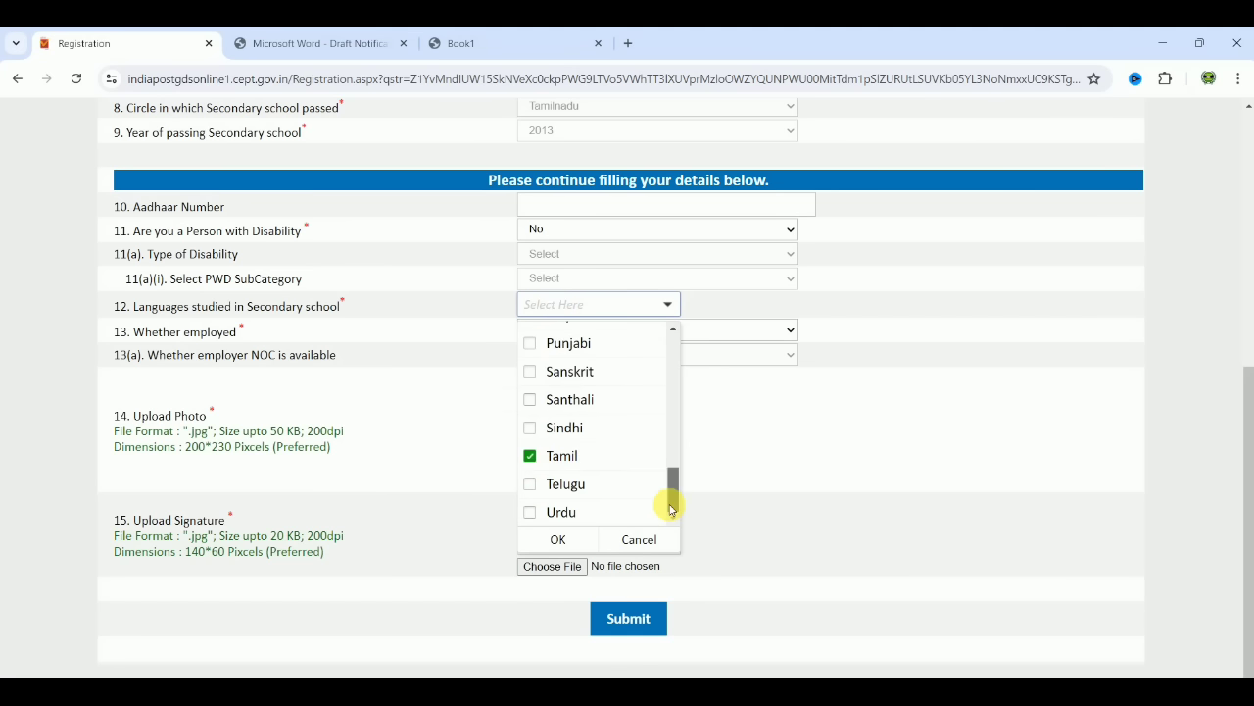
left_click_drag(671, 506, 669, 363)
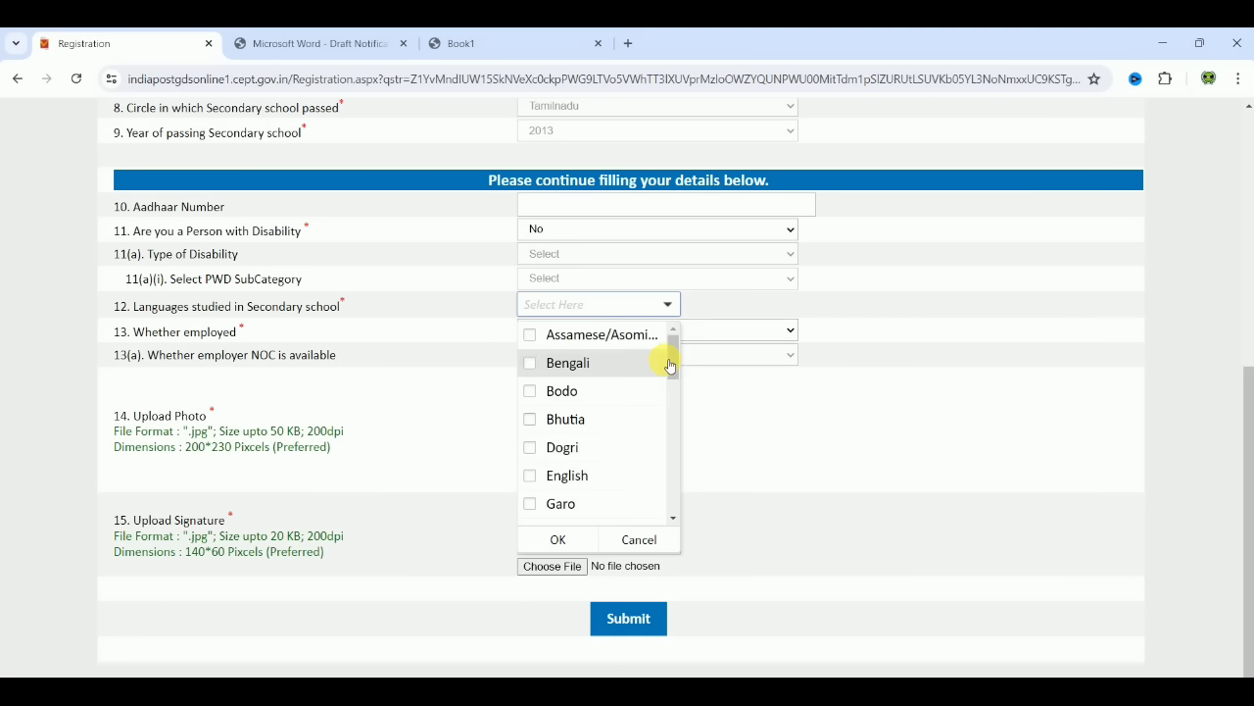
left_click(557, 538)
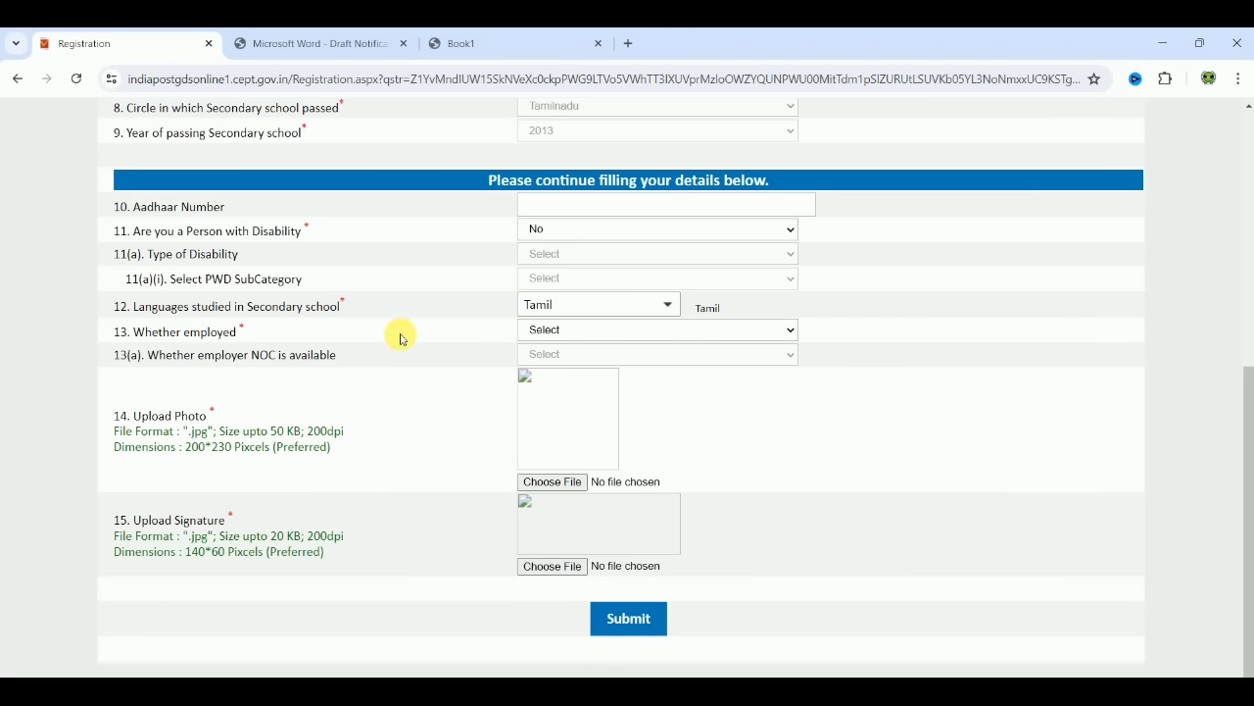
Step: Set Whether employed to No after briefly trying Yes with employer NOC
left_click(570, 331)
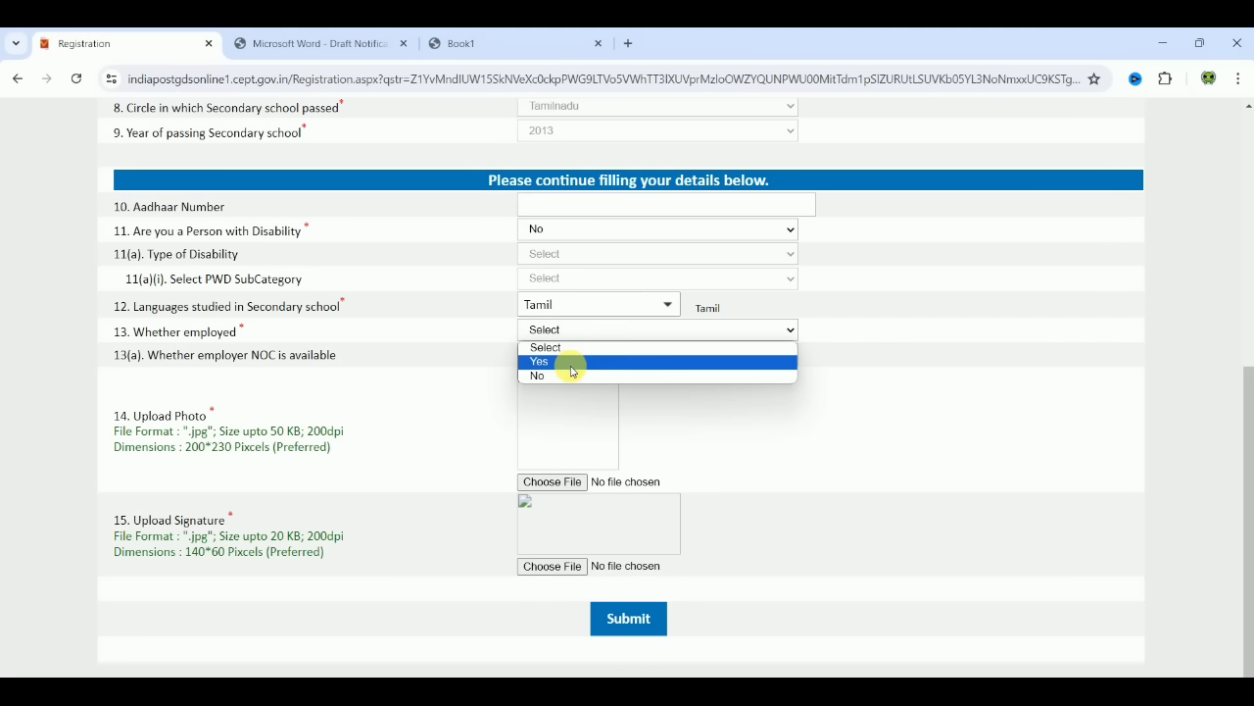
left_click(570, 362)
left_click(585, 361)
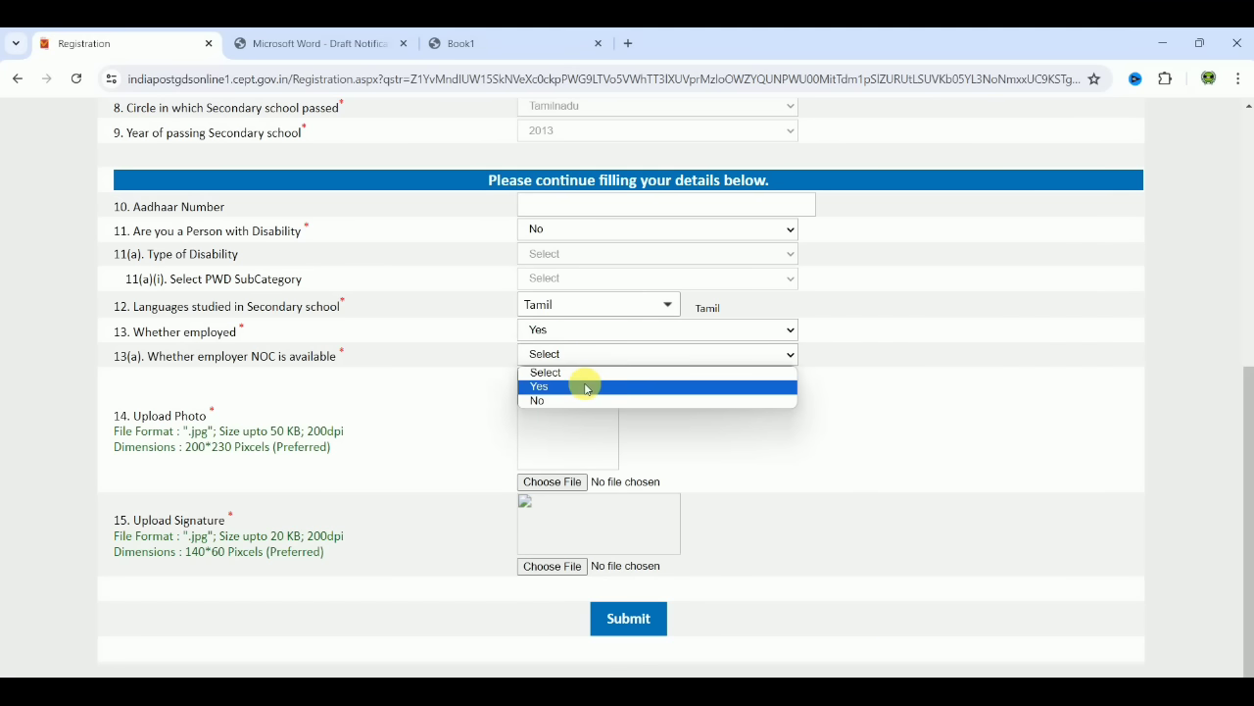
left_click(585, 387)
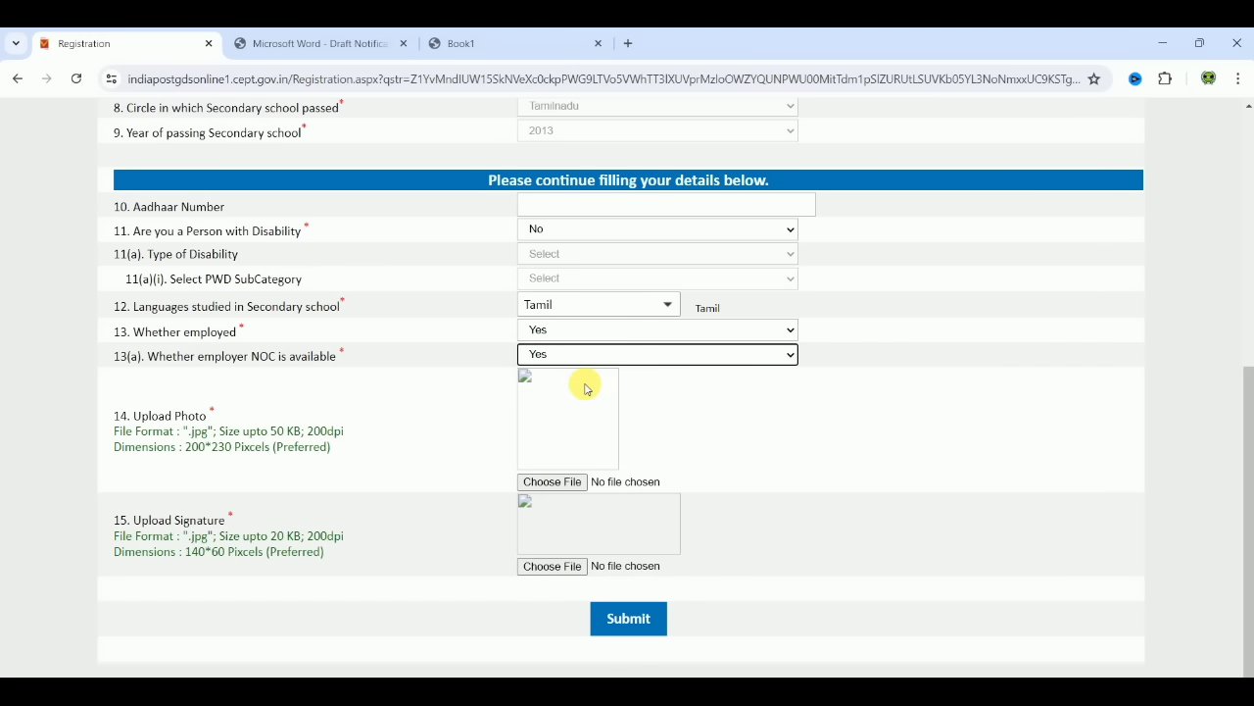
left_click(561, 330)
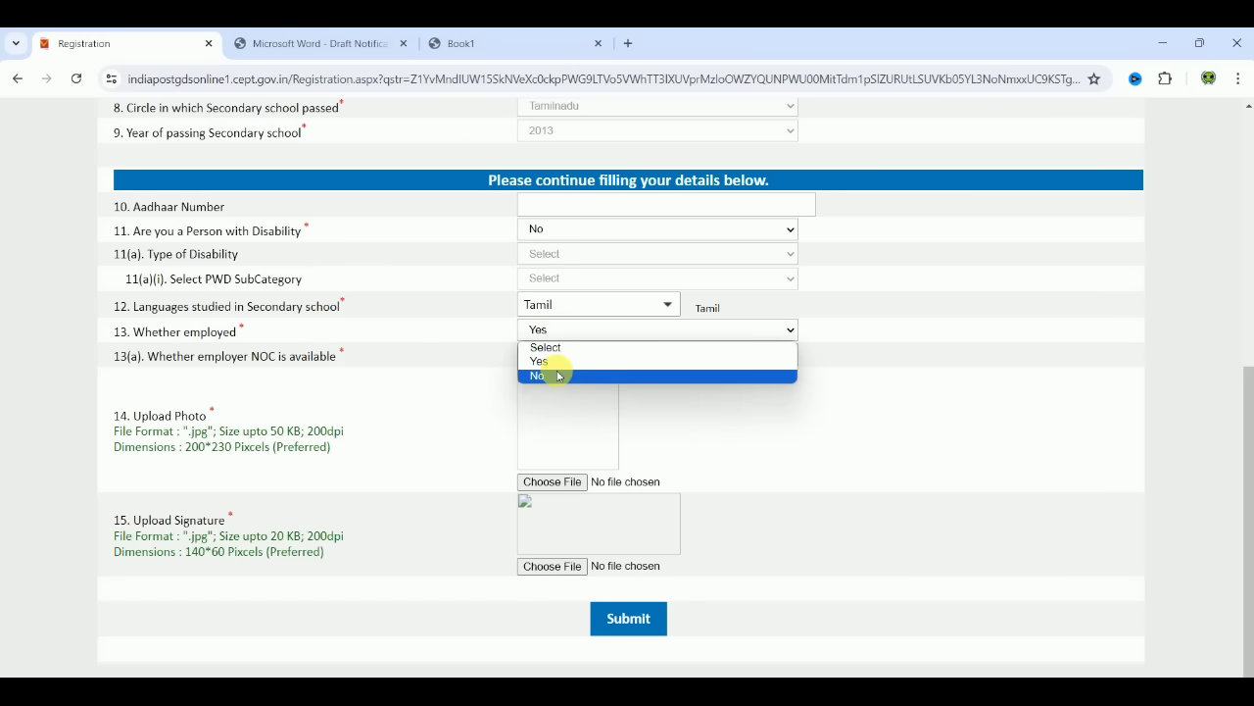
left_click(558, 375)
left_click(807, 428)
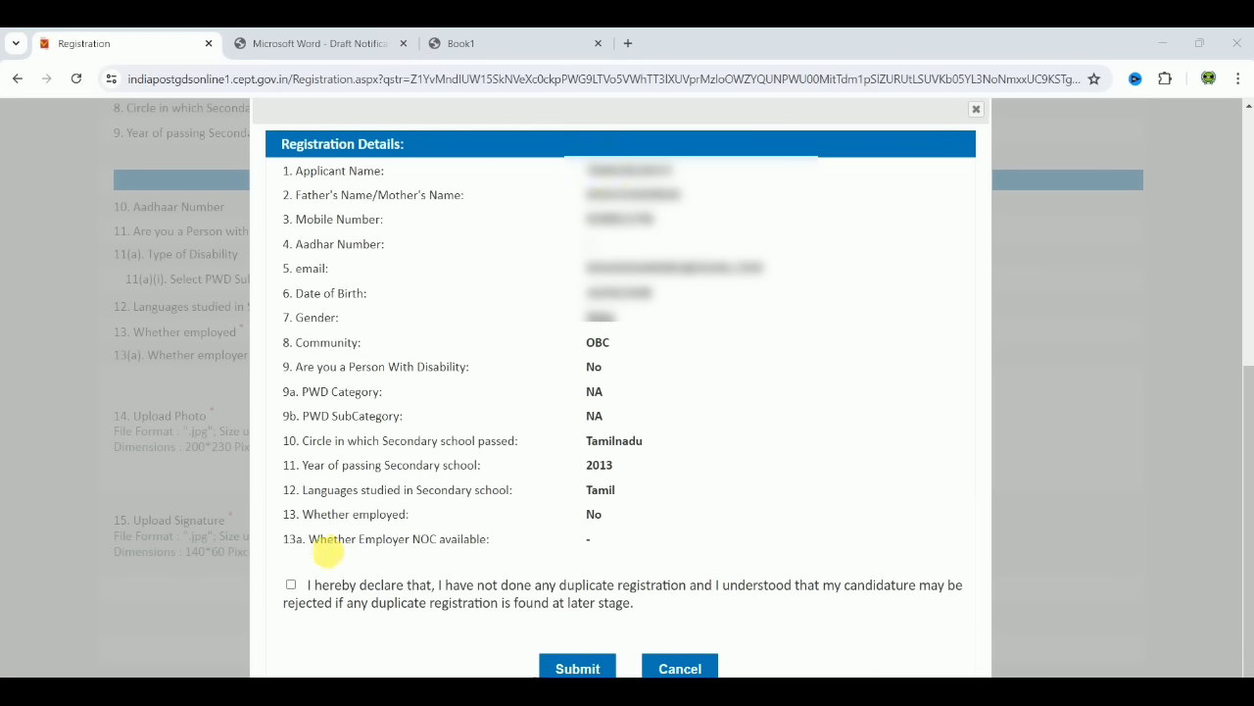
Step: Accept the no-duplicate-registration declaration and submit the registration details
left_click(291, 585)
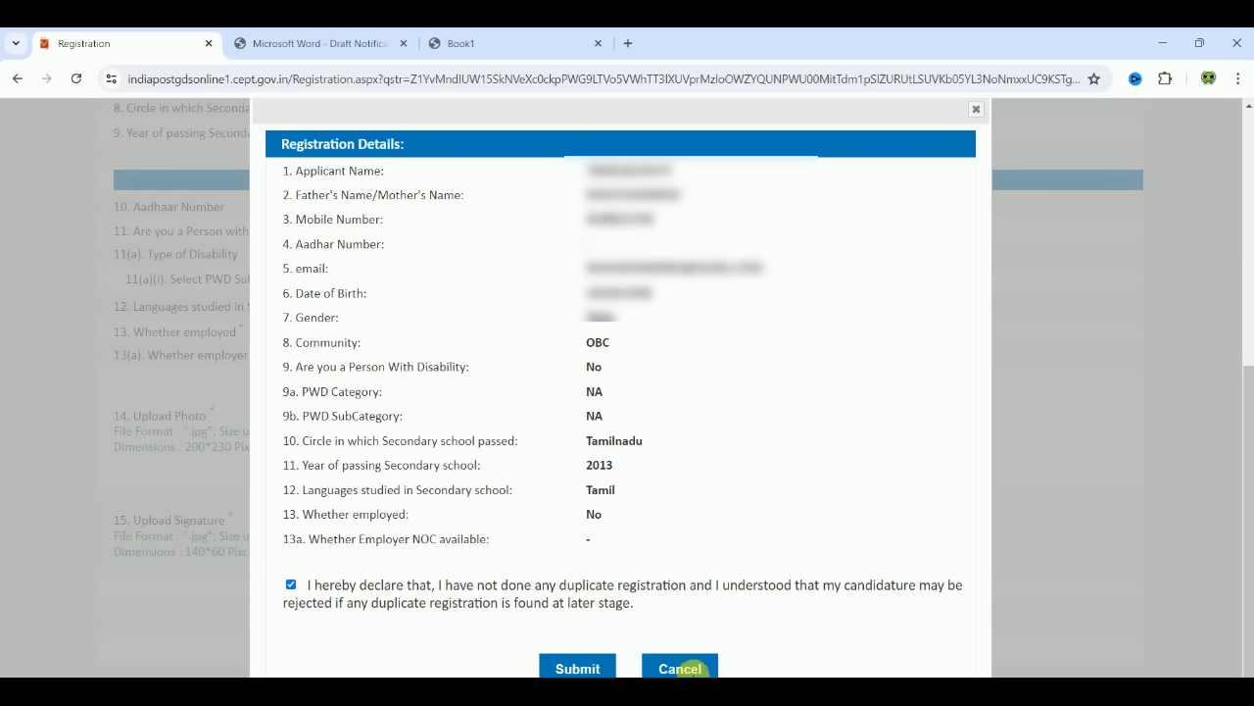
left_click(578, 669)
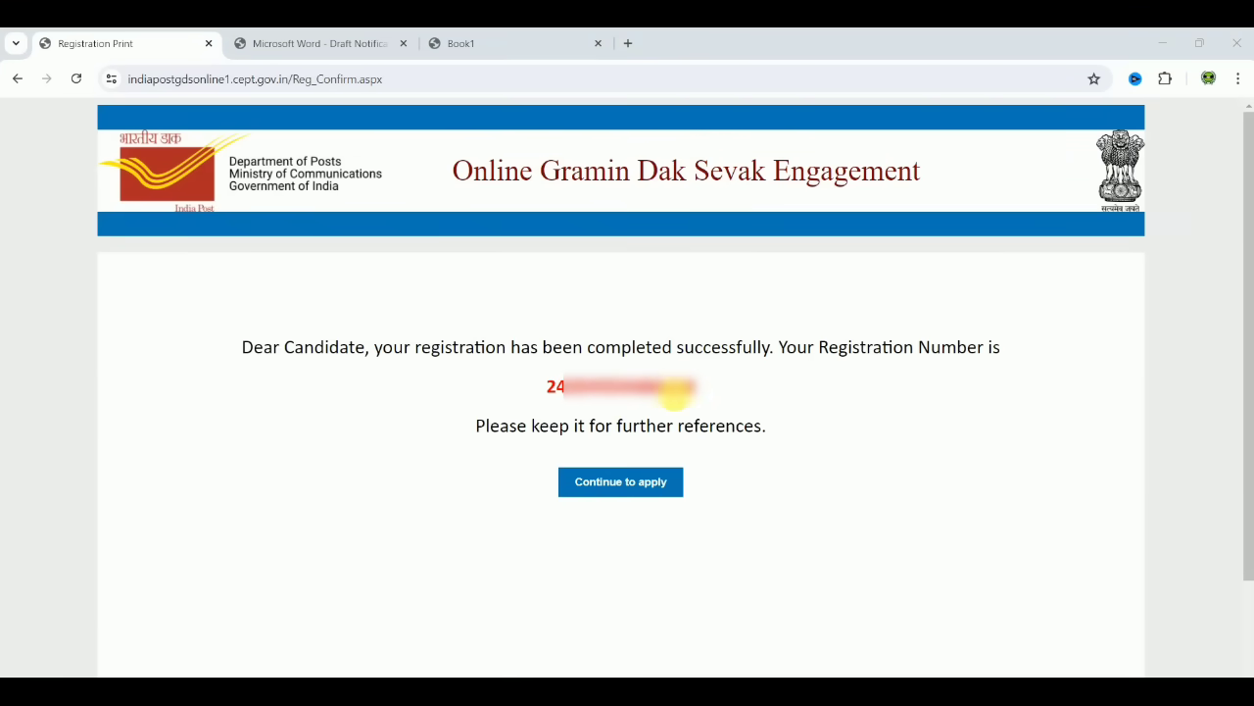
Step: Copy the newly issued registration number
double_click(676, 392)
right_click(676, 392)
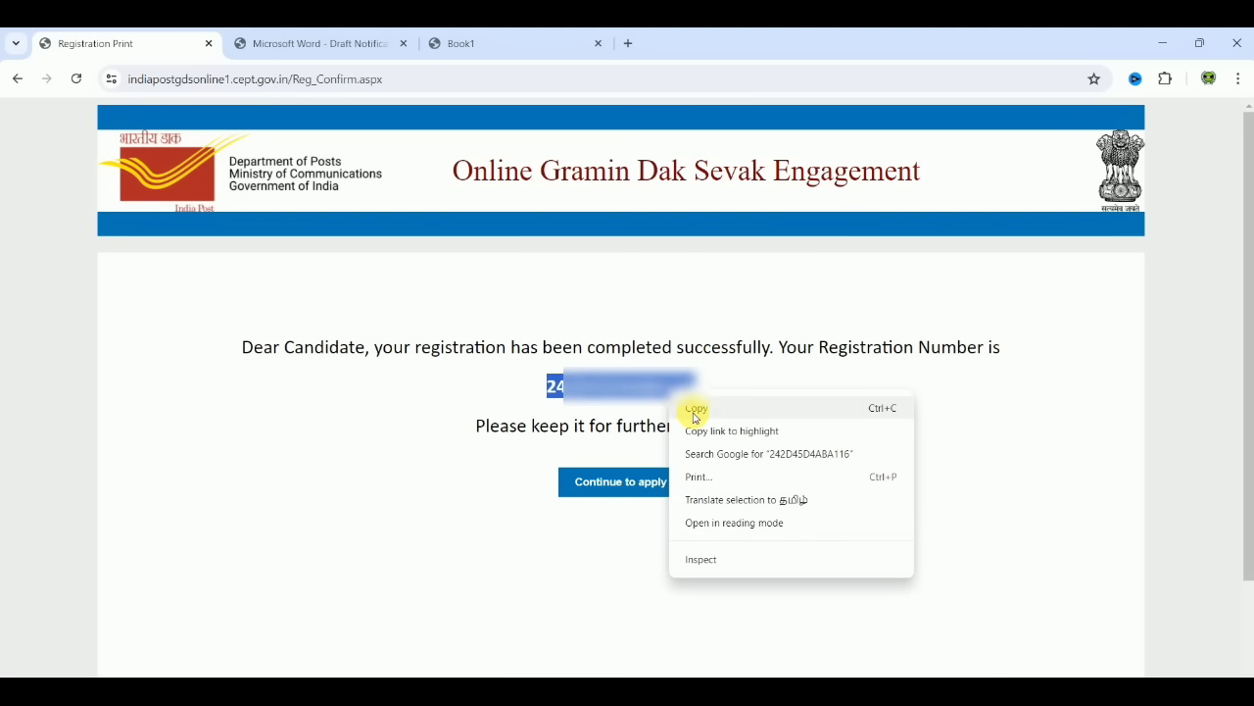
left_click(695, 409)
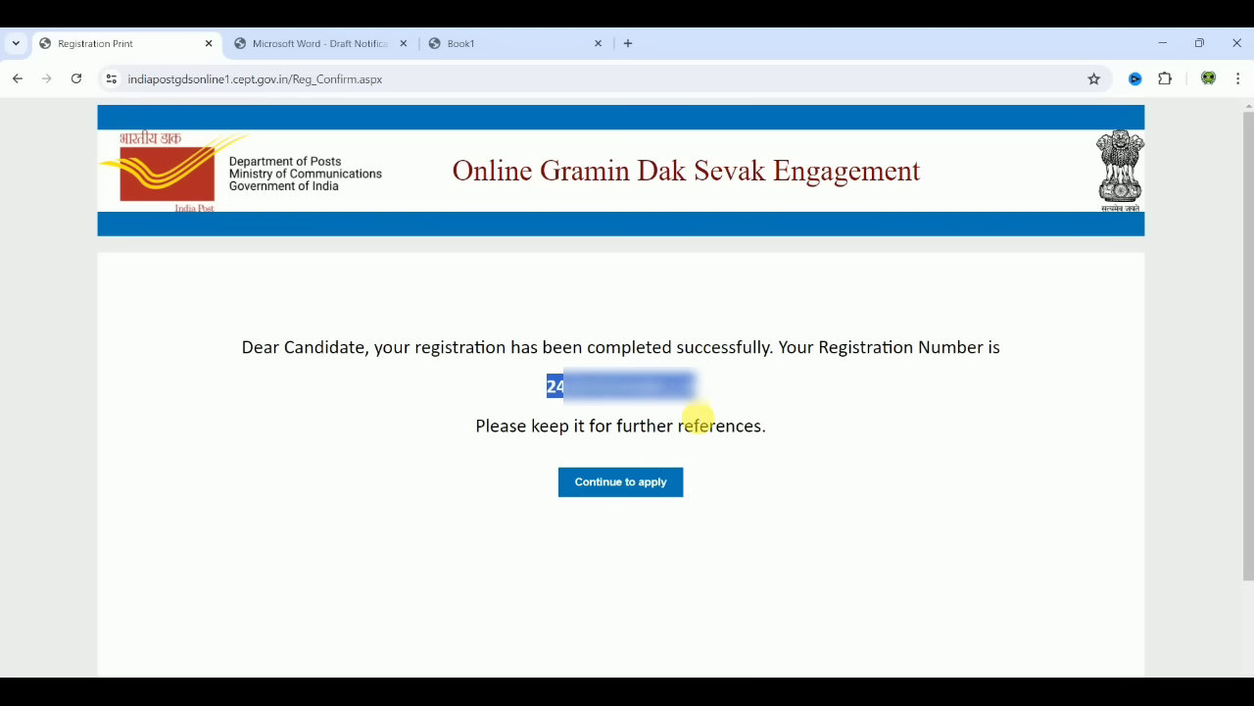
Step: Continue to apply with Tamilnadu as the circle applying for and request the OTP
left_click(646, 485)
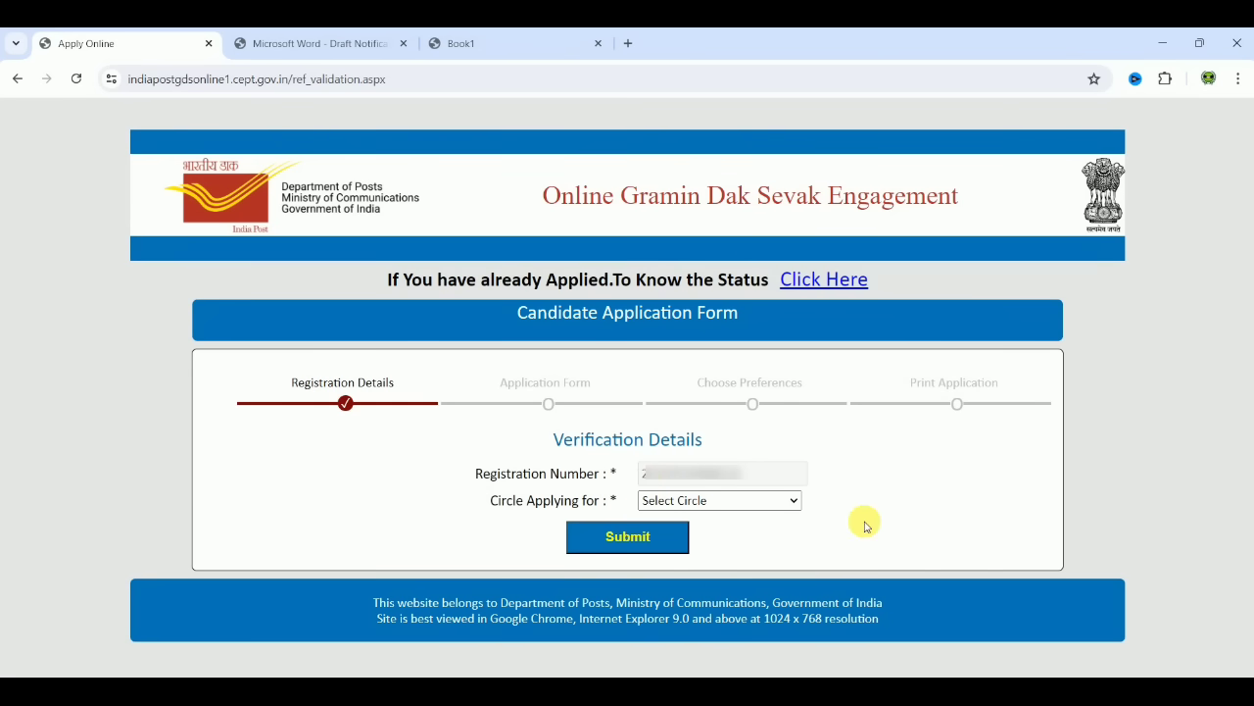
left_click(727, 507)
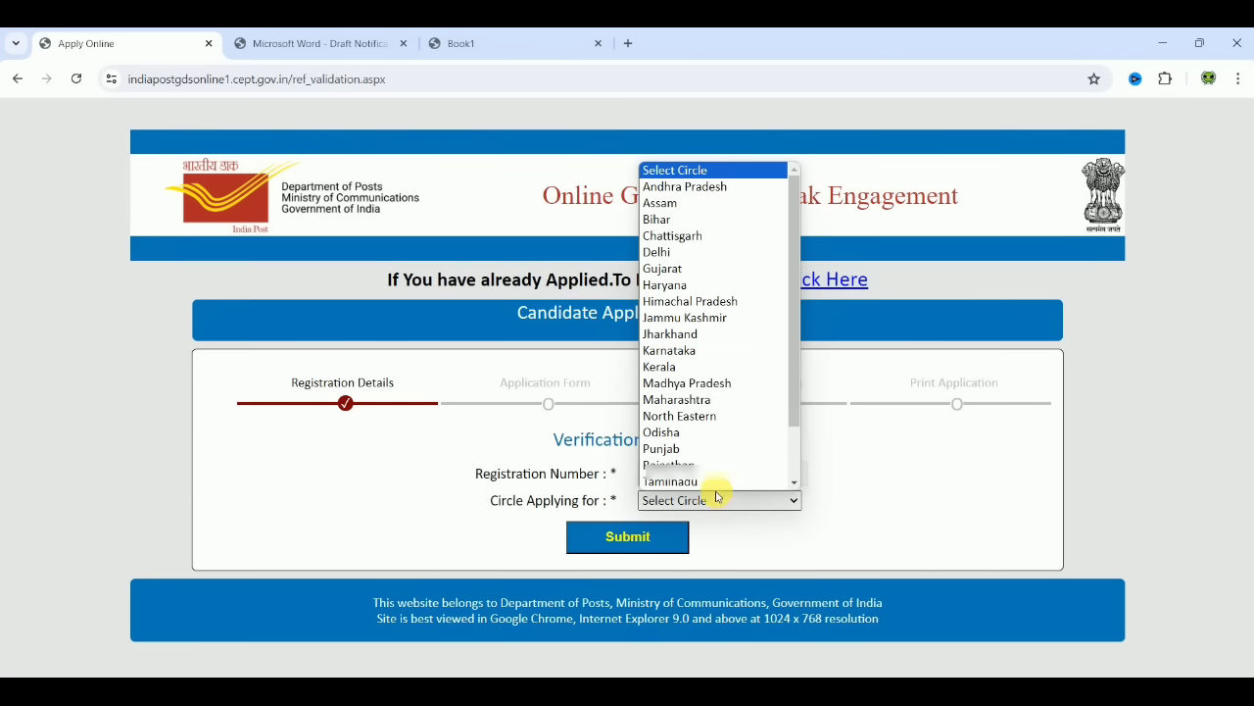
left_click(691, 455)
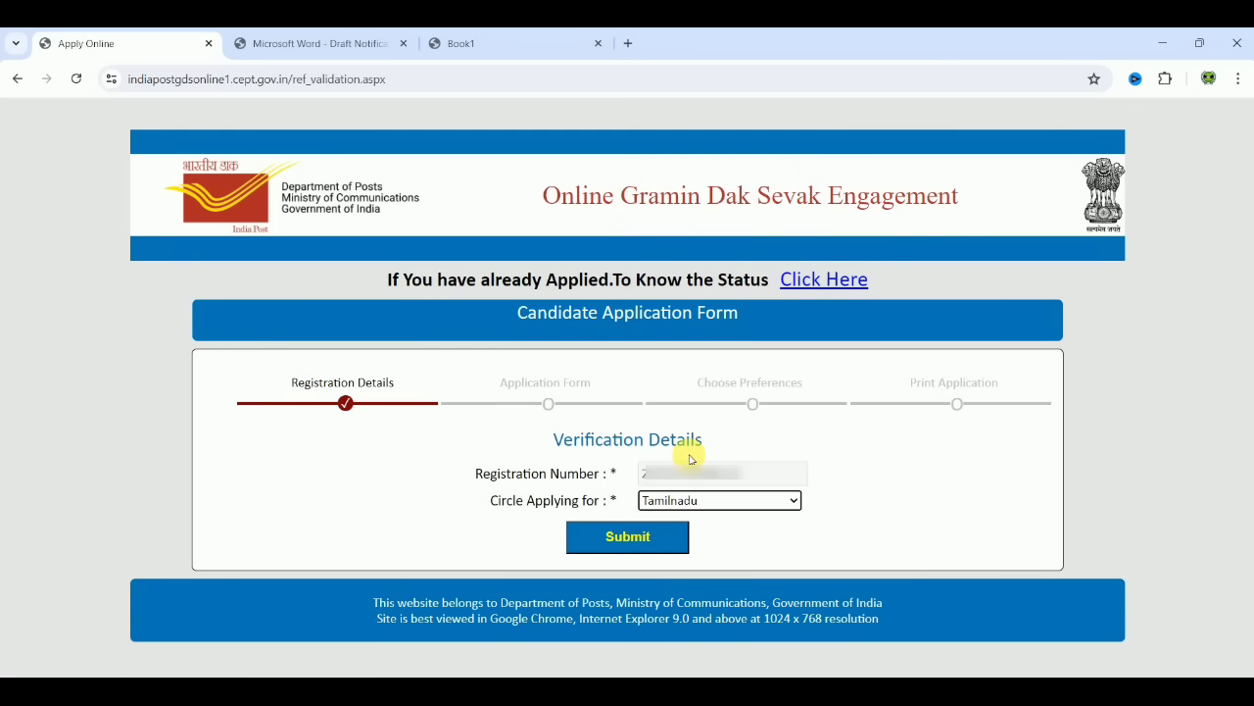
left_click(633, 544)
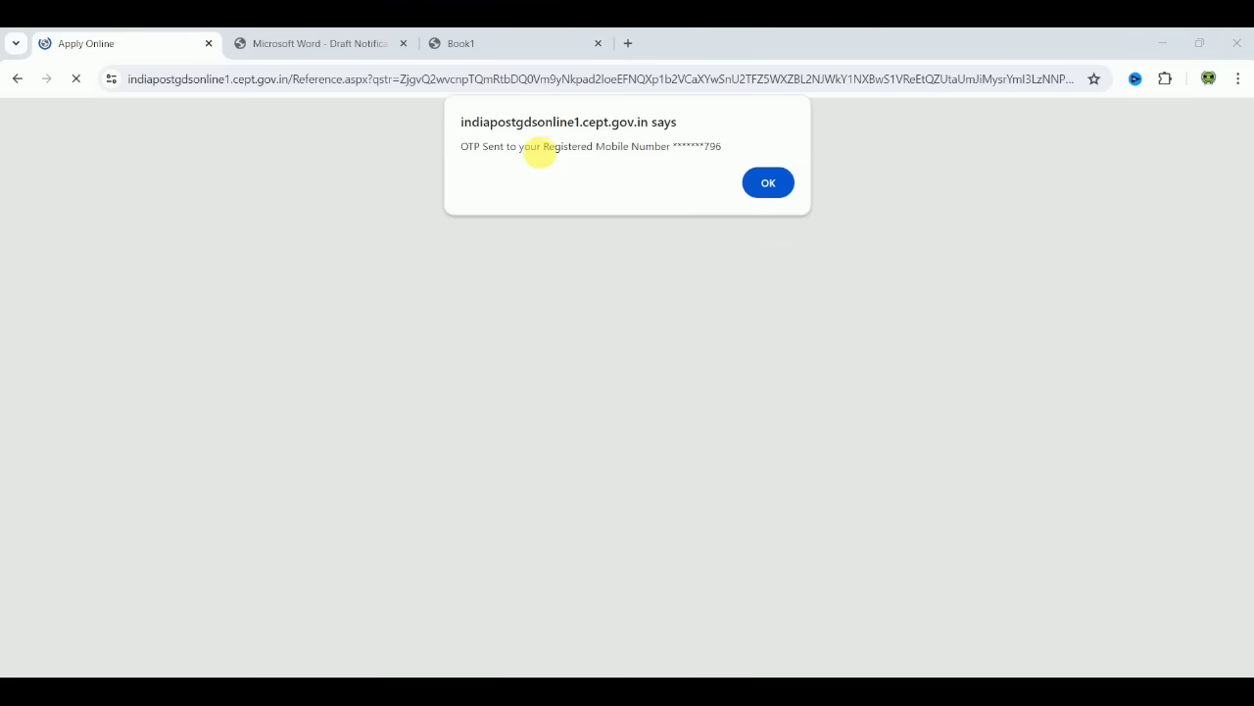
left_click(768, 182)
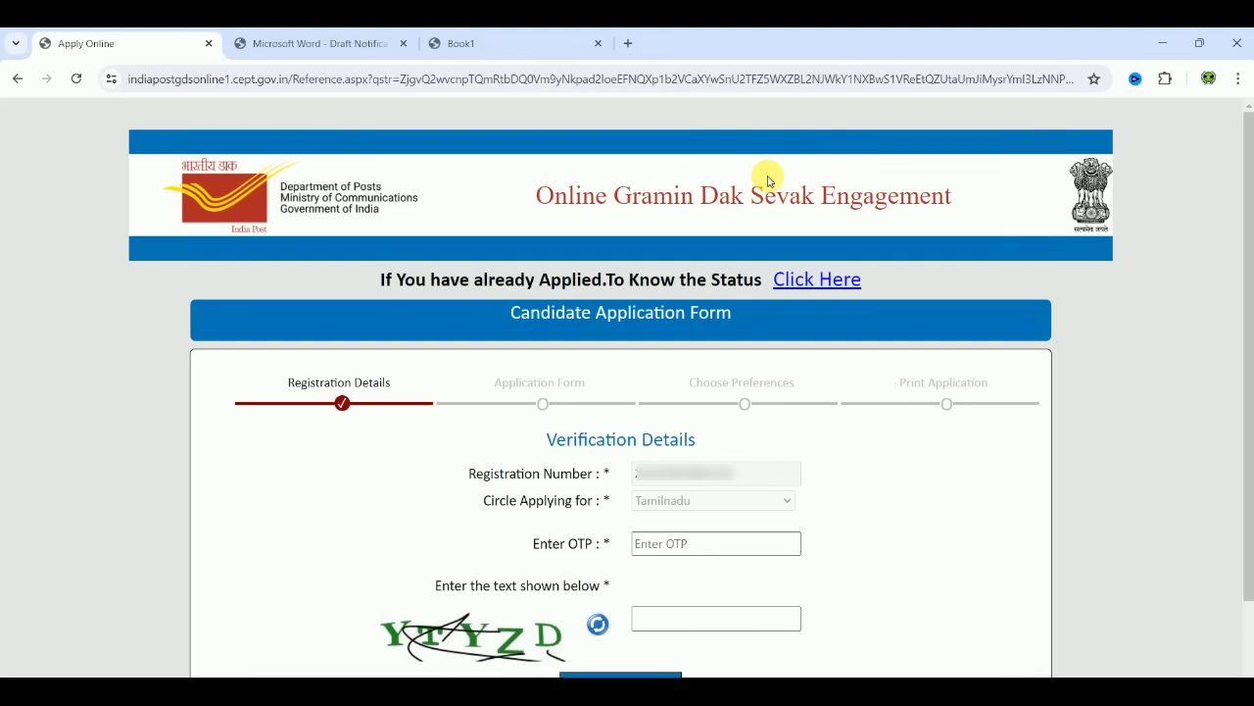
Step: Enter the received OTP and captcha text and submit the verification
left_click(745, 545)
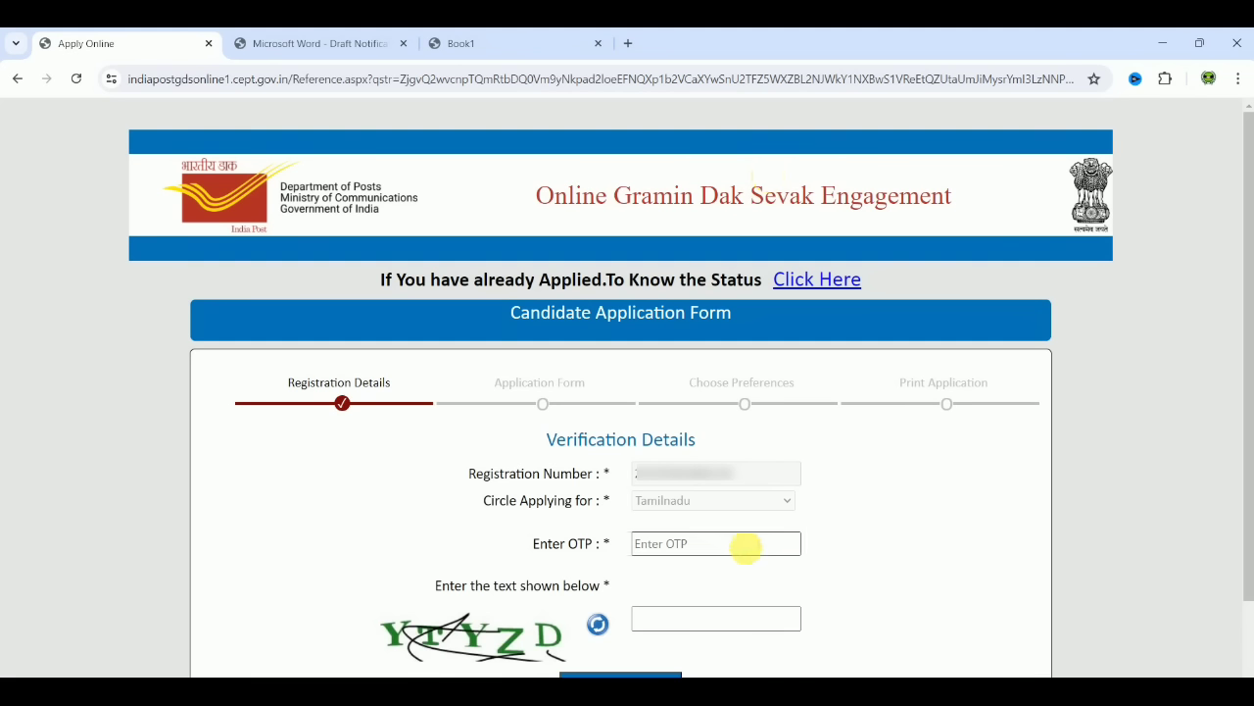
type("0")
key("BackSpace")
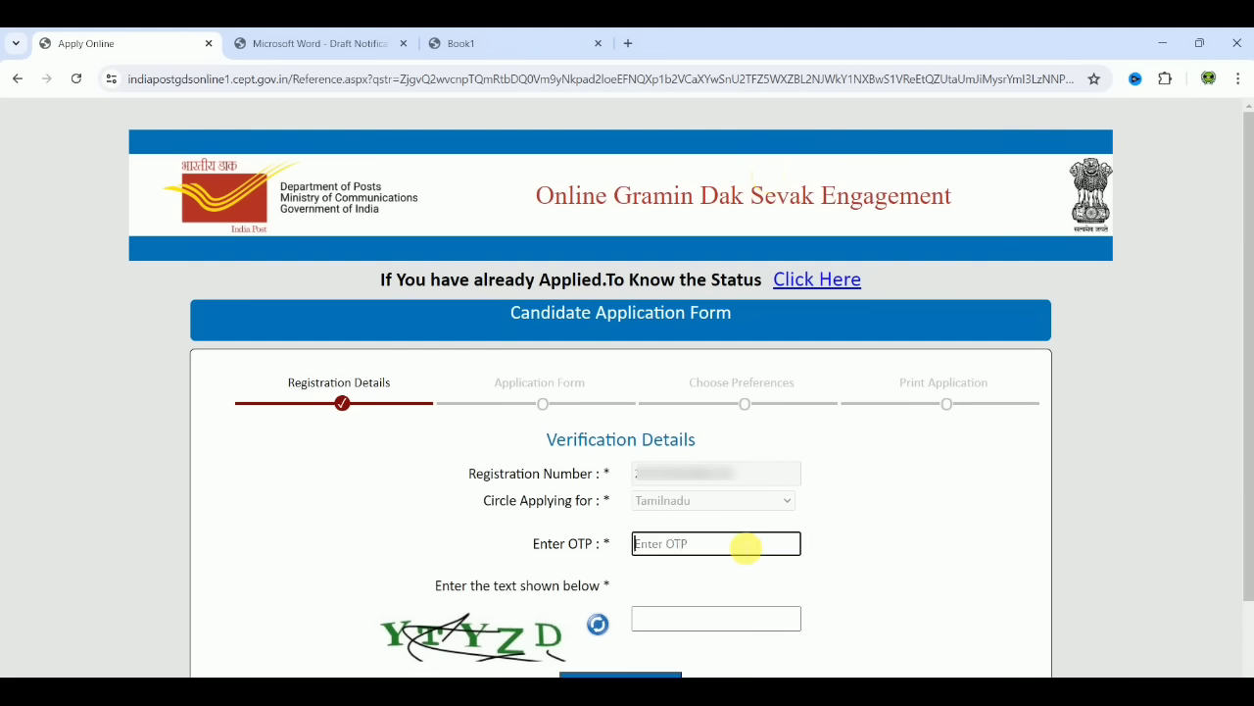
type("0")
key("BackSpace")
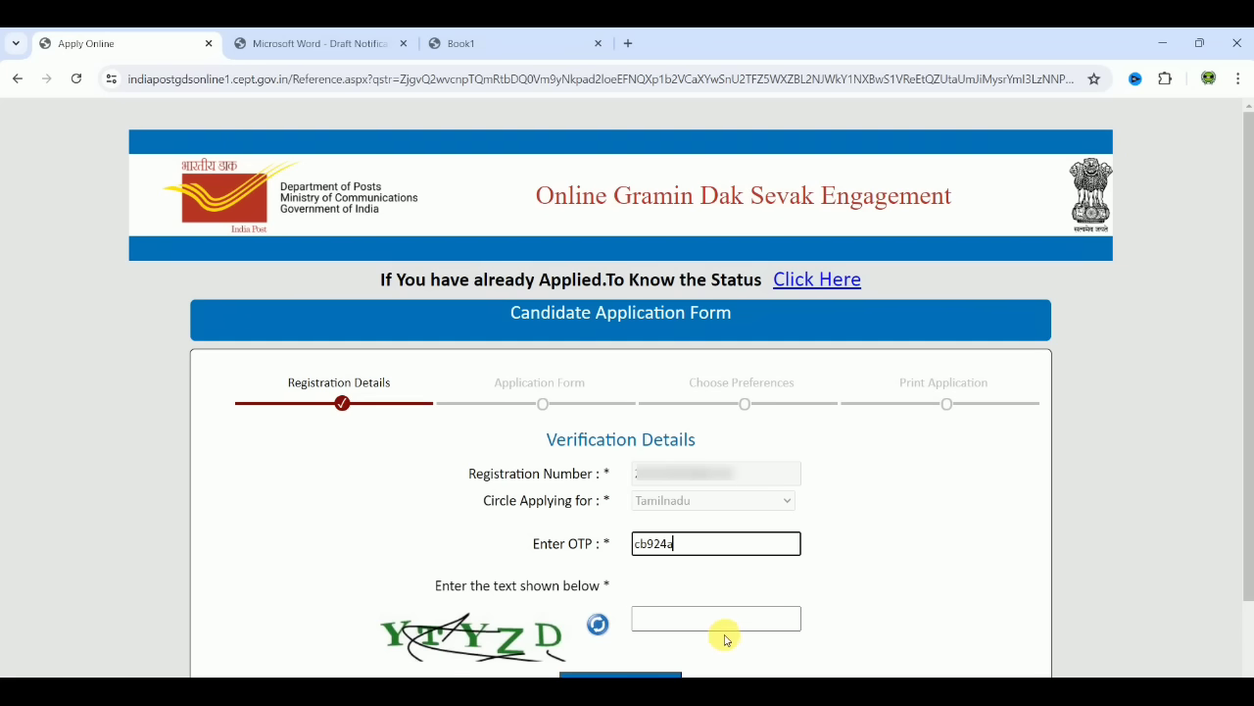
left_click(734, 618)
type("YT")
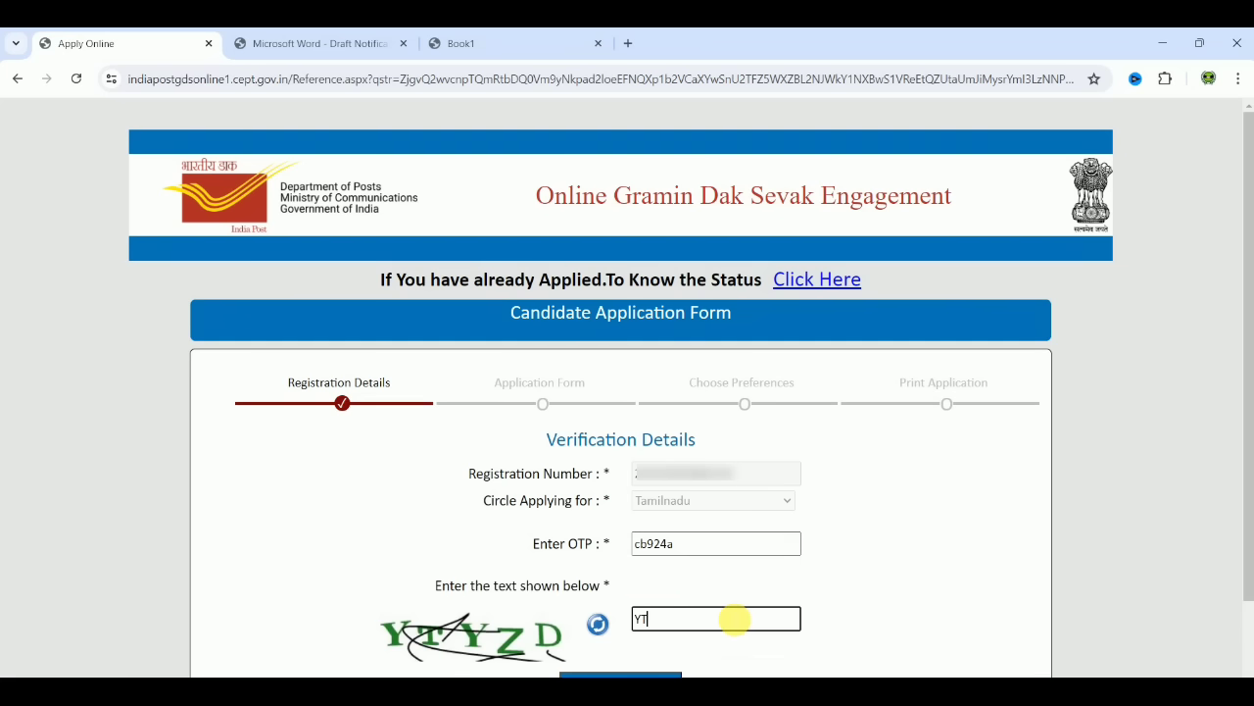
type("YZD")
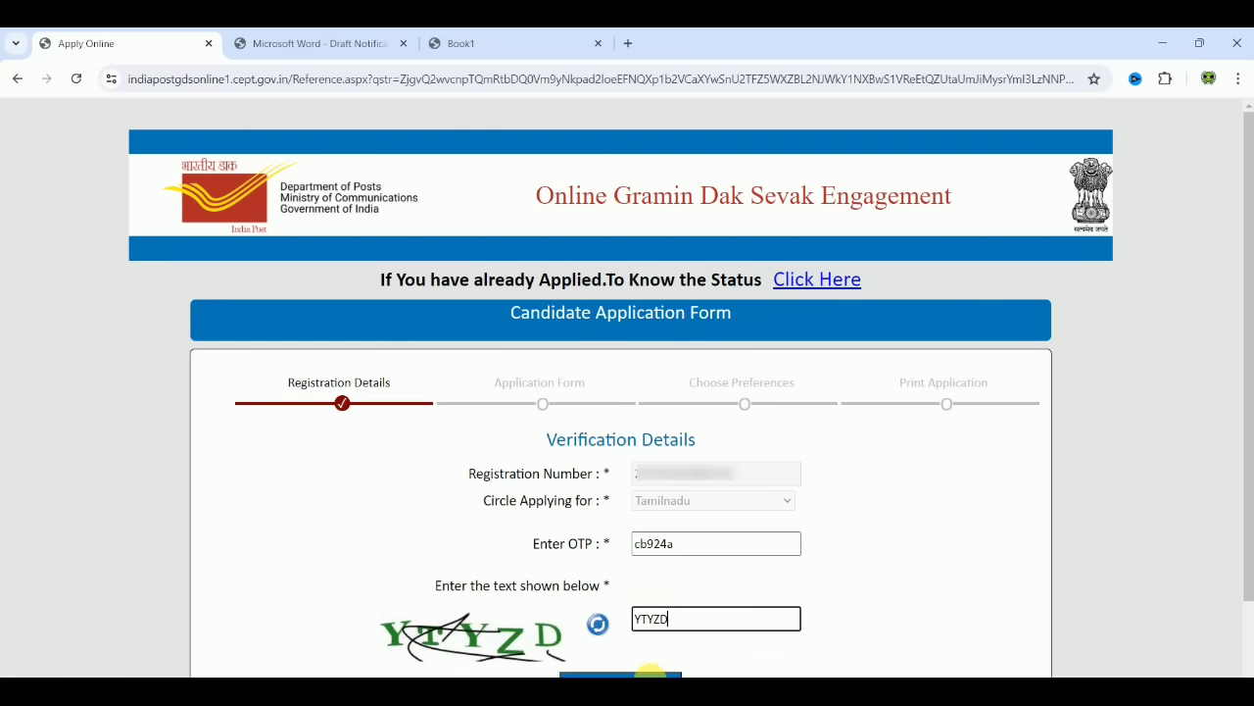
left_click(638, 674)
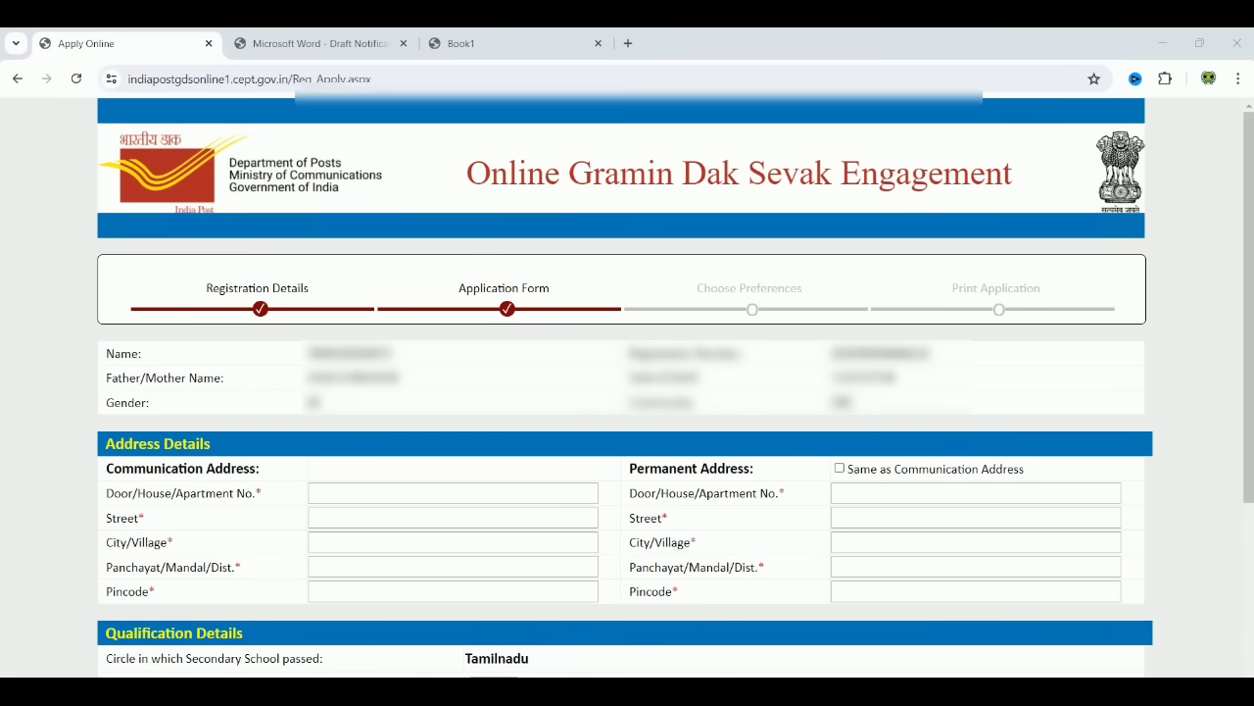
Step: Fill in the communication address fields and mark the permanent address as the same
scroll(1014, 588, "down", 3)
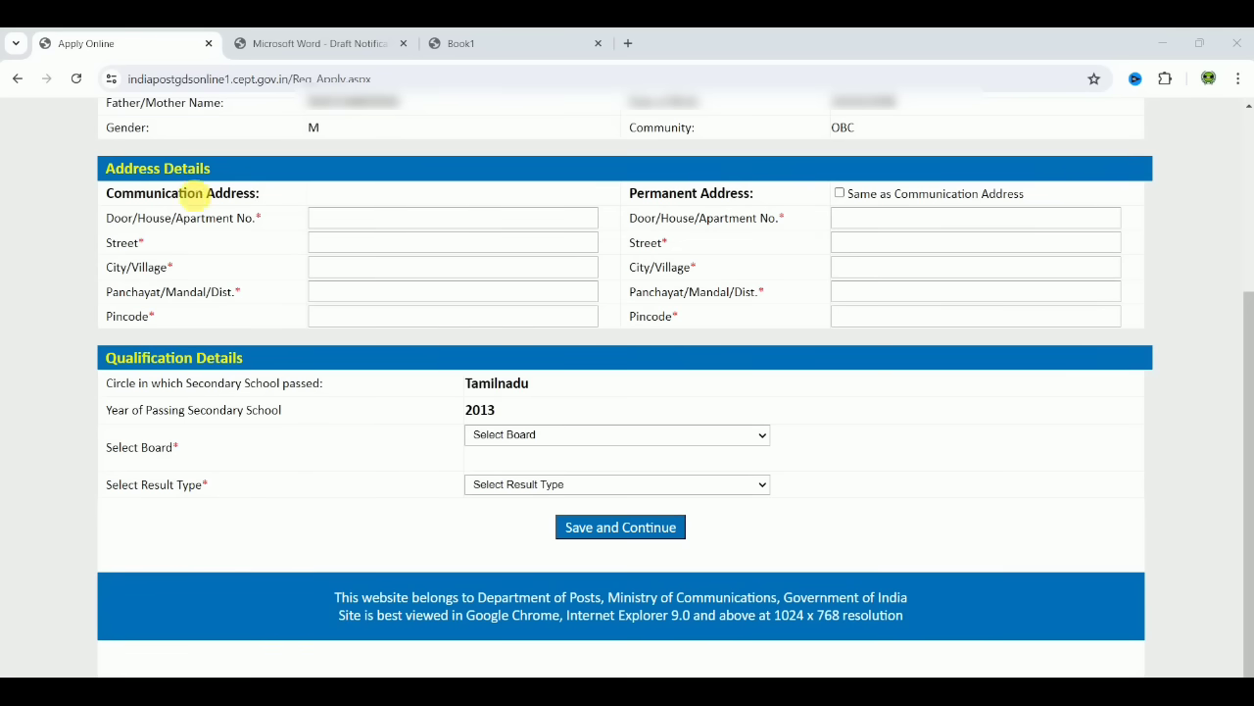
left_click(333, 225)
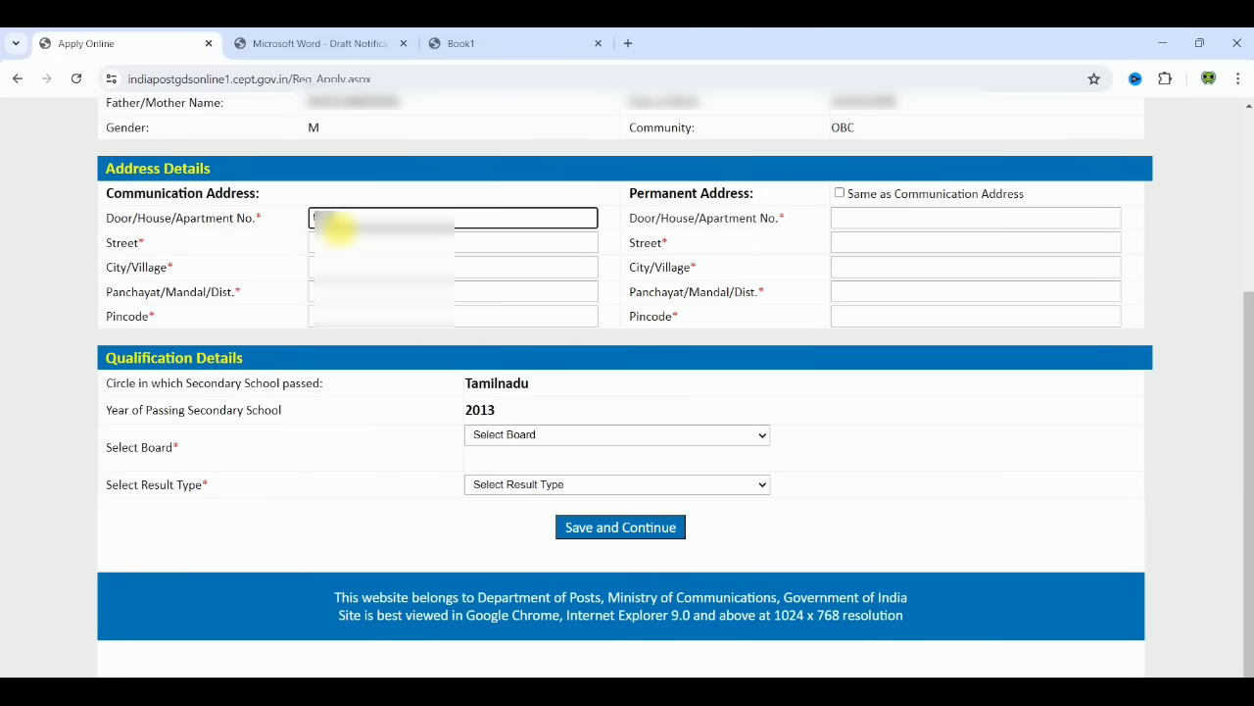
left_click(343, 249)
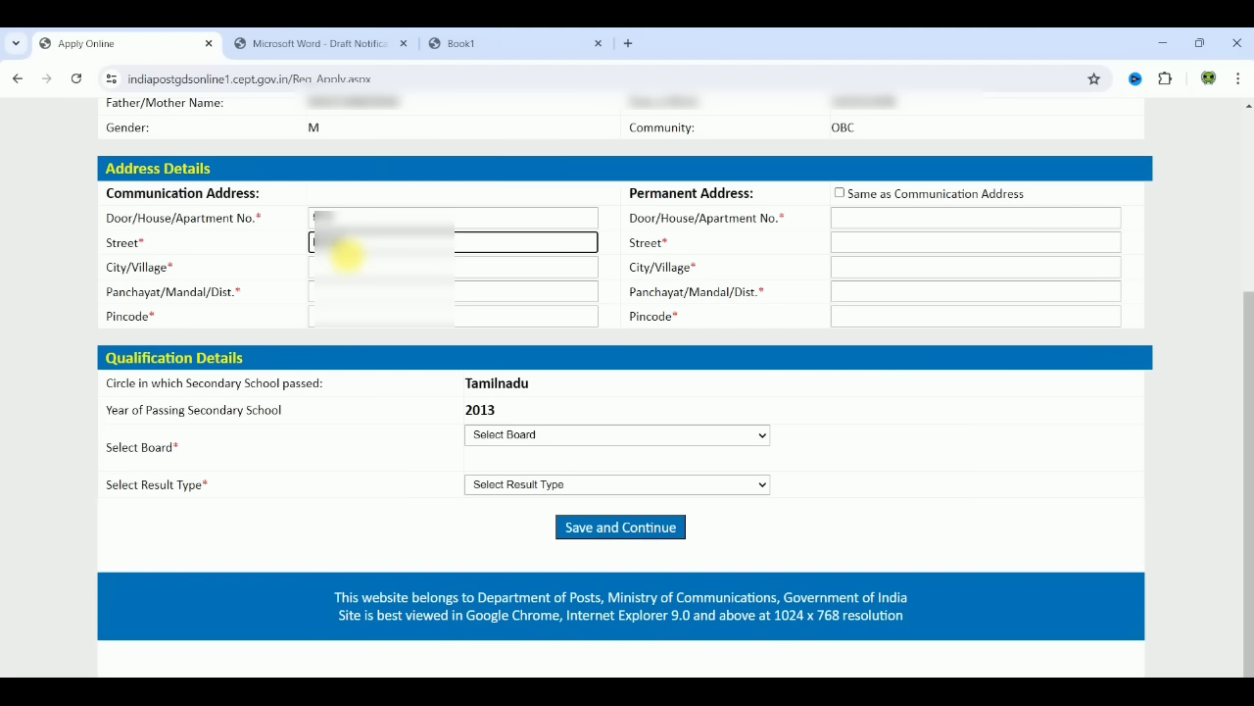
left_click(351, 273)
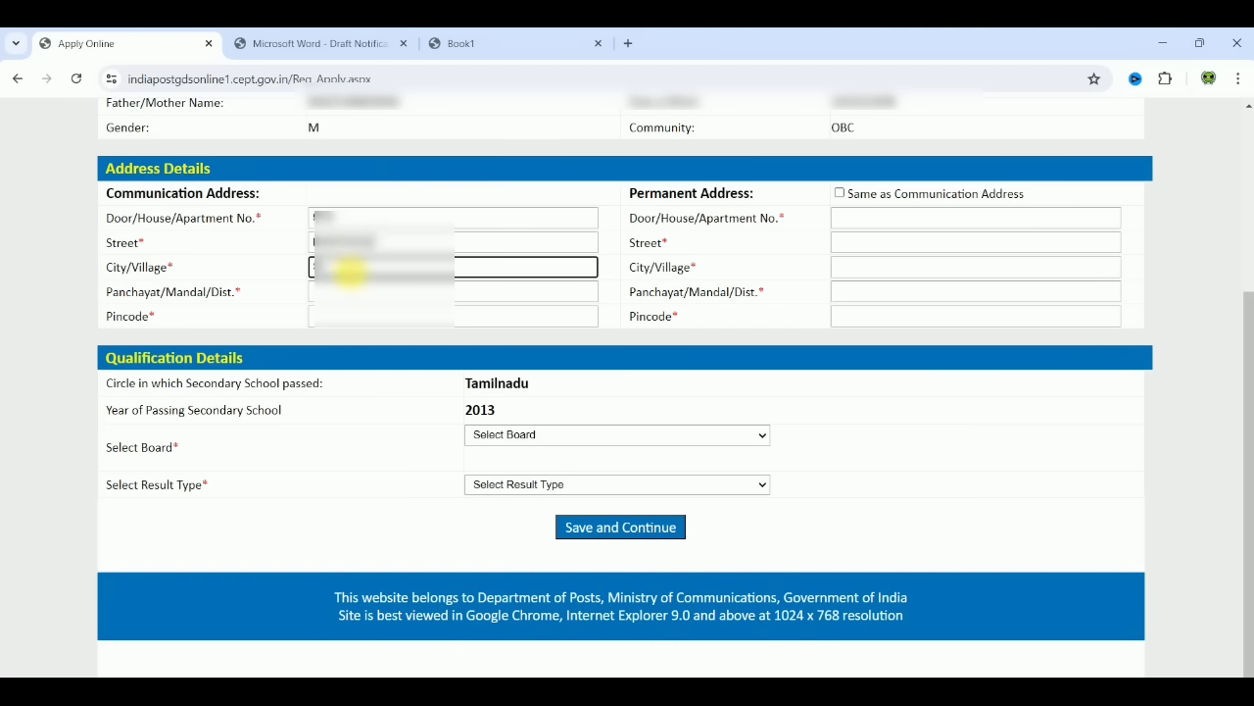
left_click(351, 292)
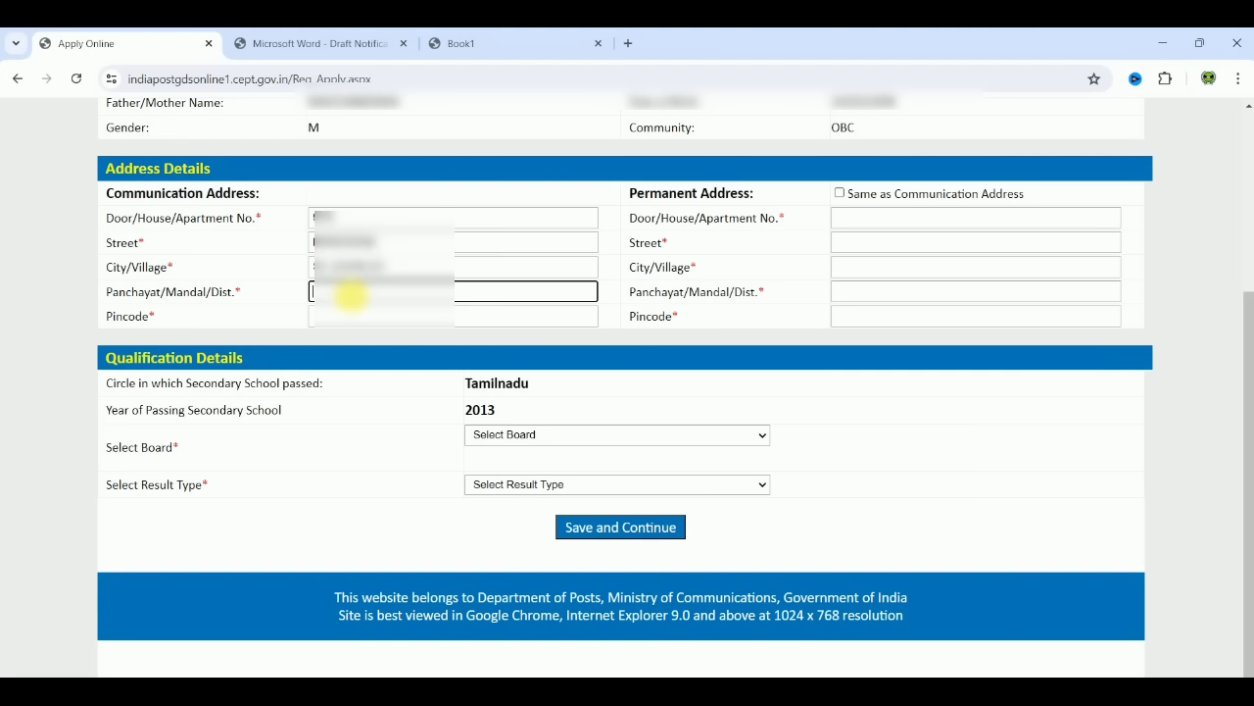
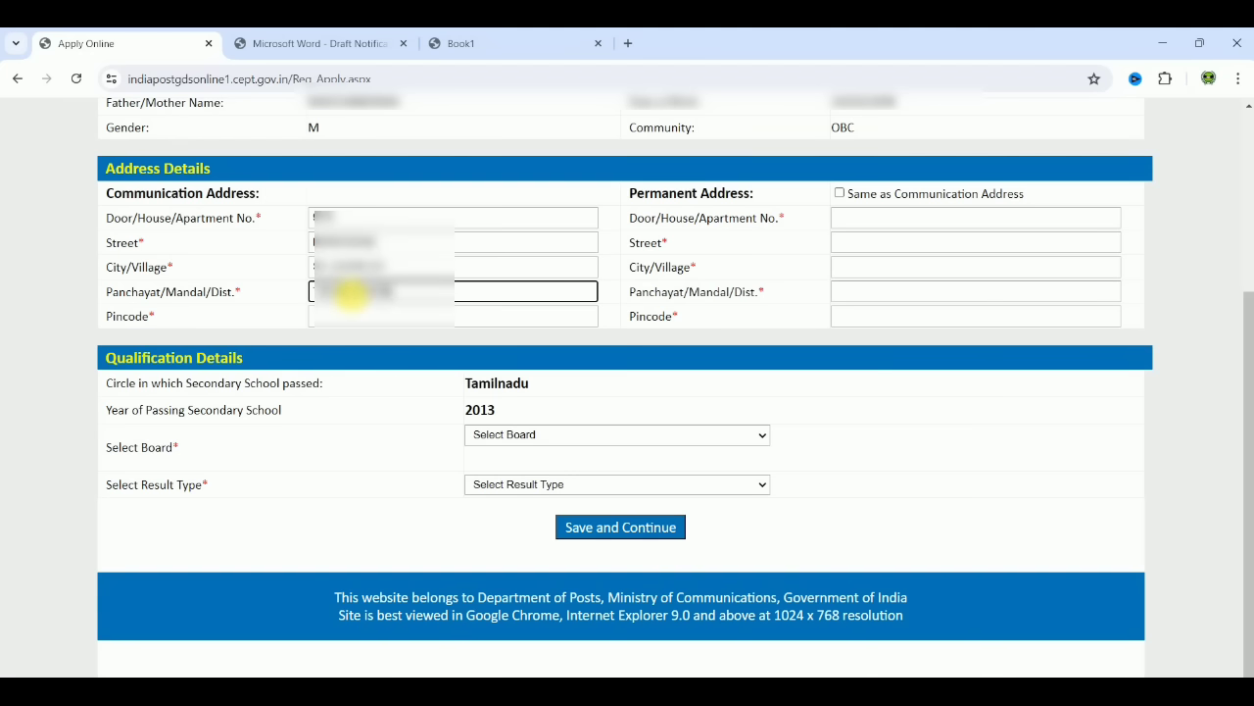
left_click(361, 318)
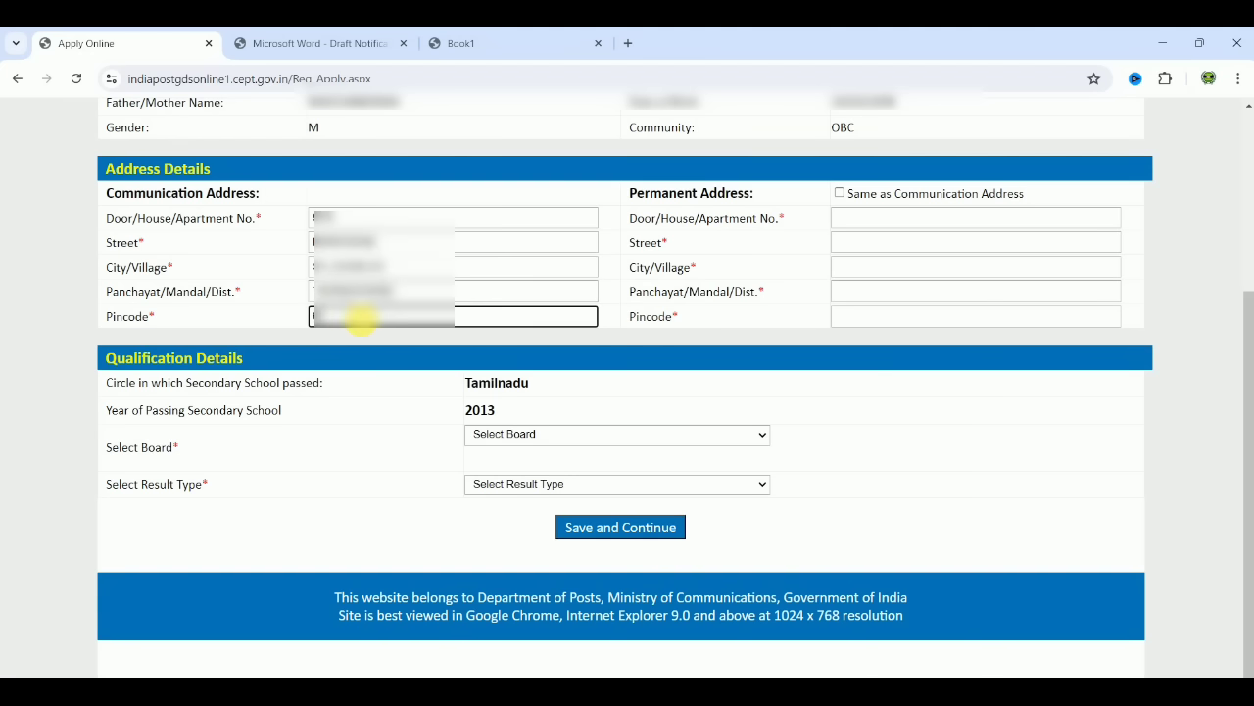
left_click(840, 195)
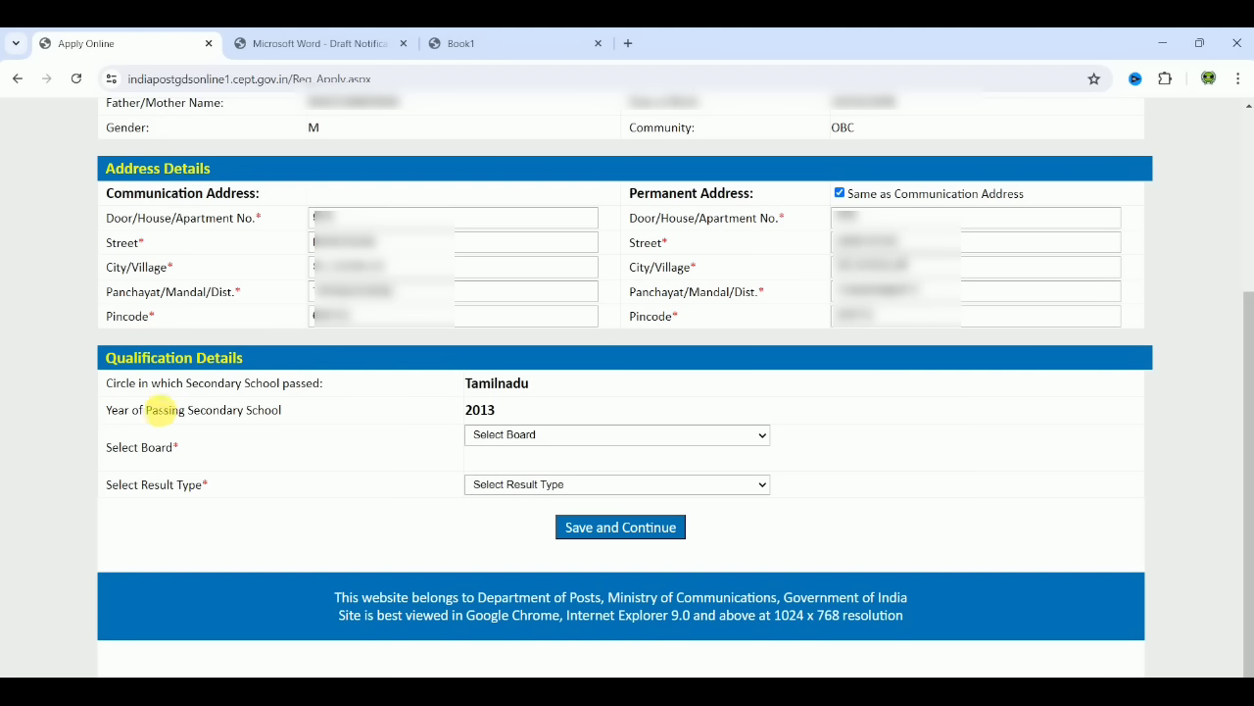
Step: Choose the State Board of School Examinations, Tamilnadu (2012–2015) board and Marks as the result type
left_click(511, 437)
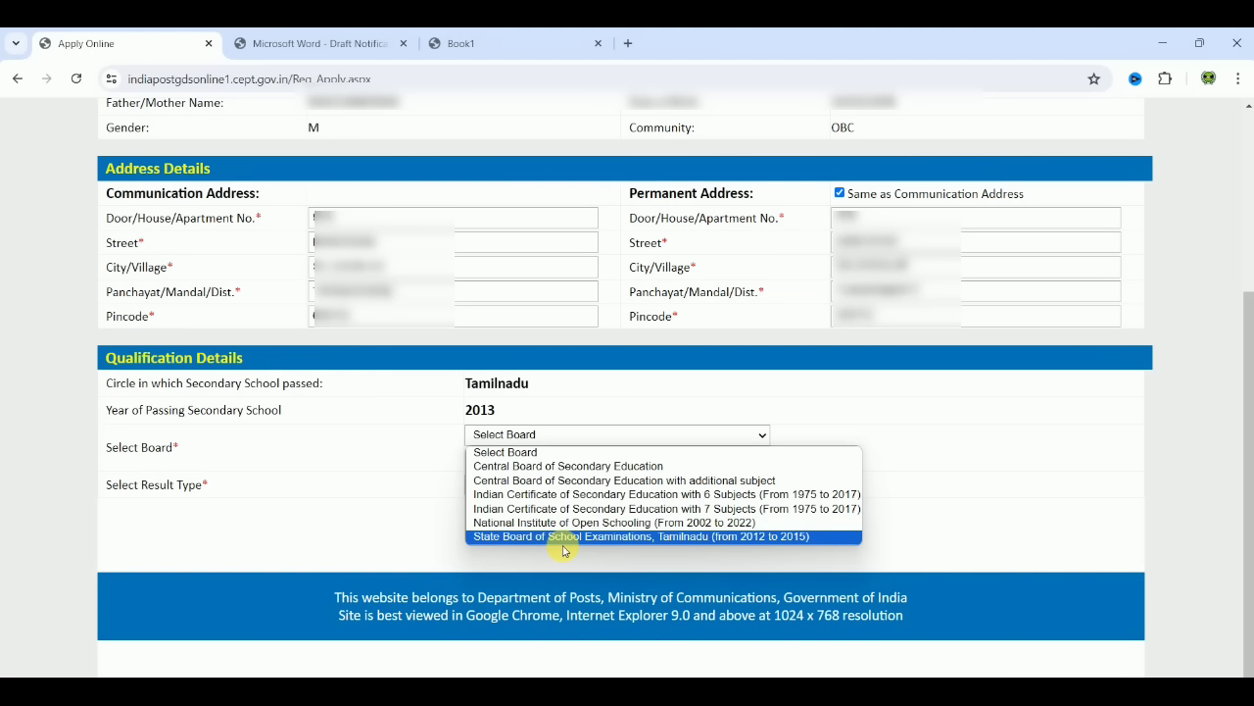
left_click(743, 537)
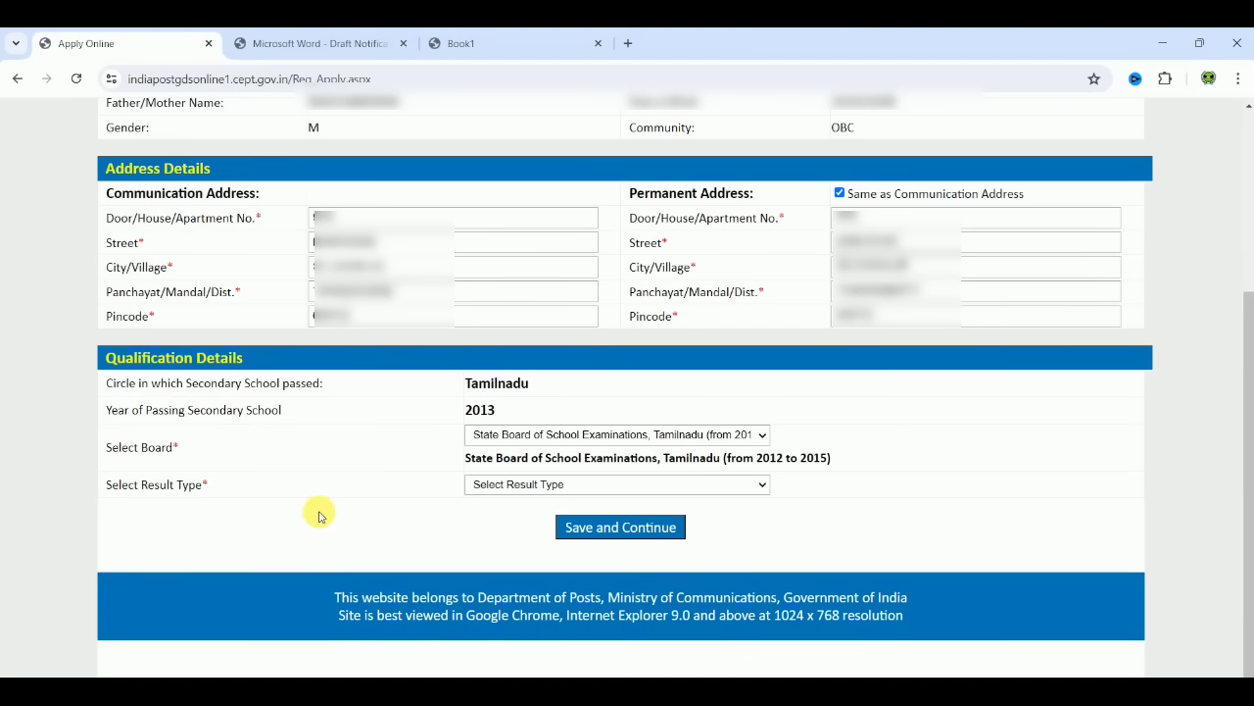
left_click(546, 487)
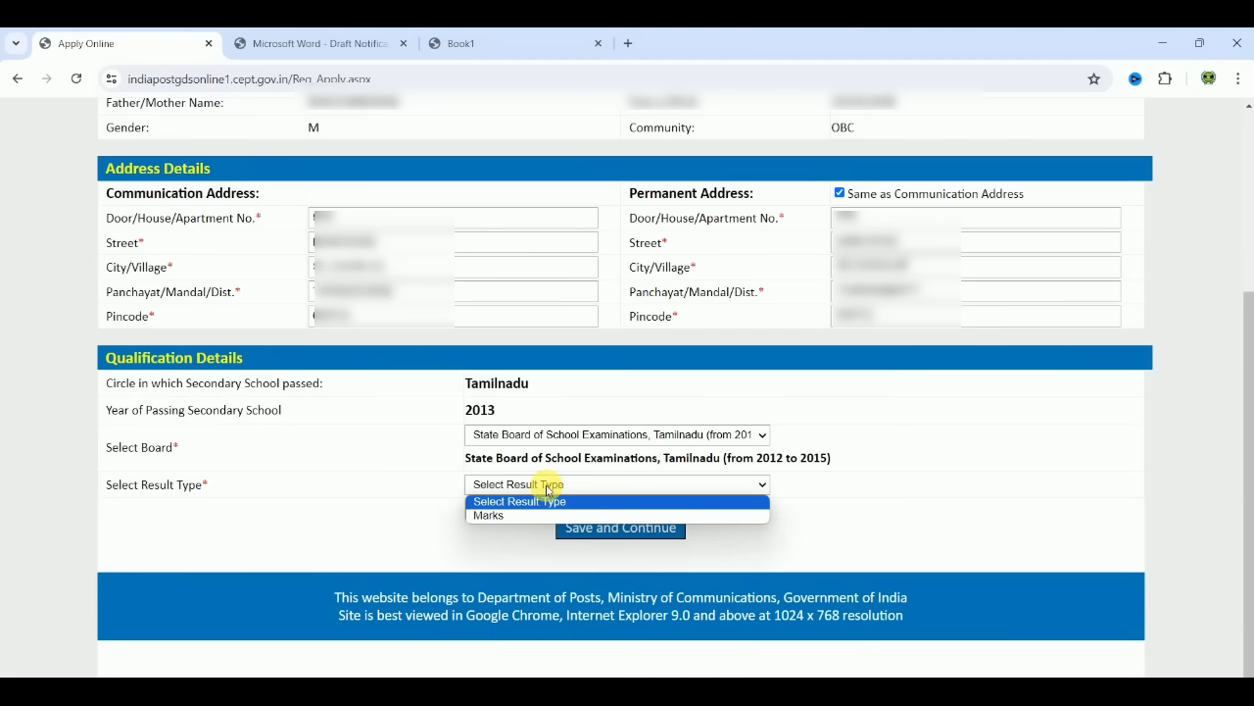
left_click(506, 513)
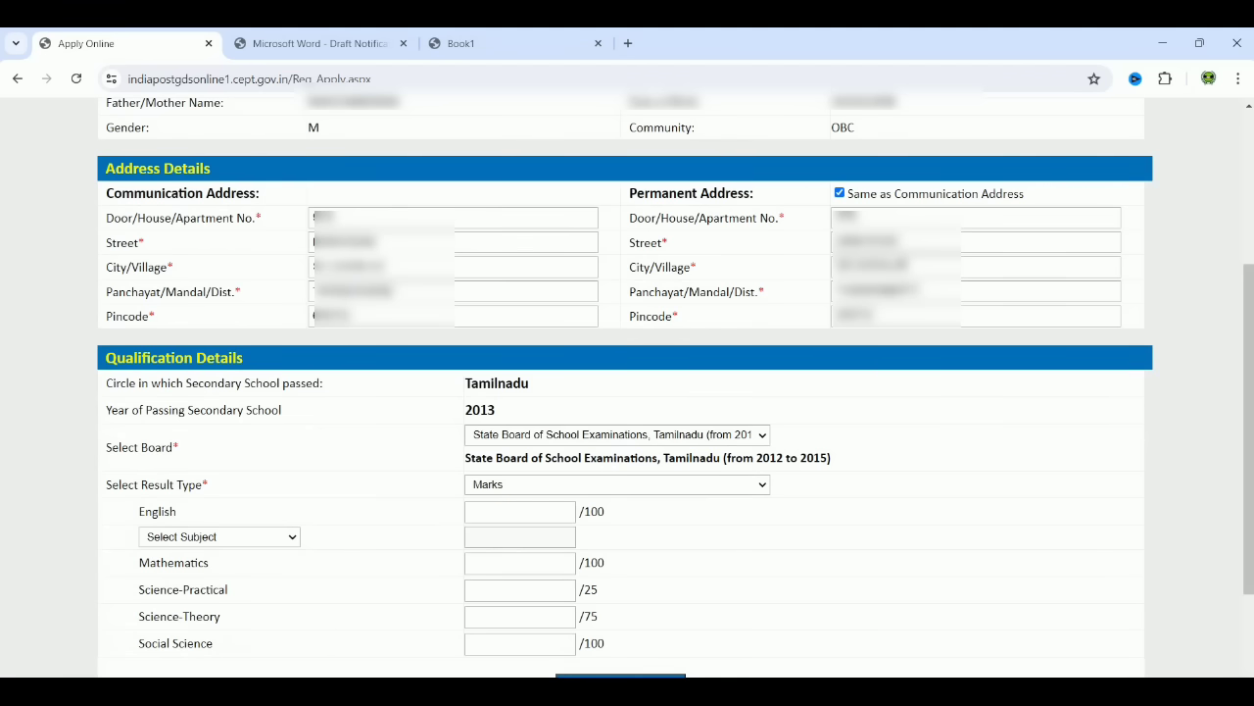
Step: Enter English 91, choose Tamil as second language with 90, and Mathematics 90
scroll(499, 653, "down", 2)
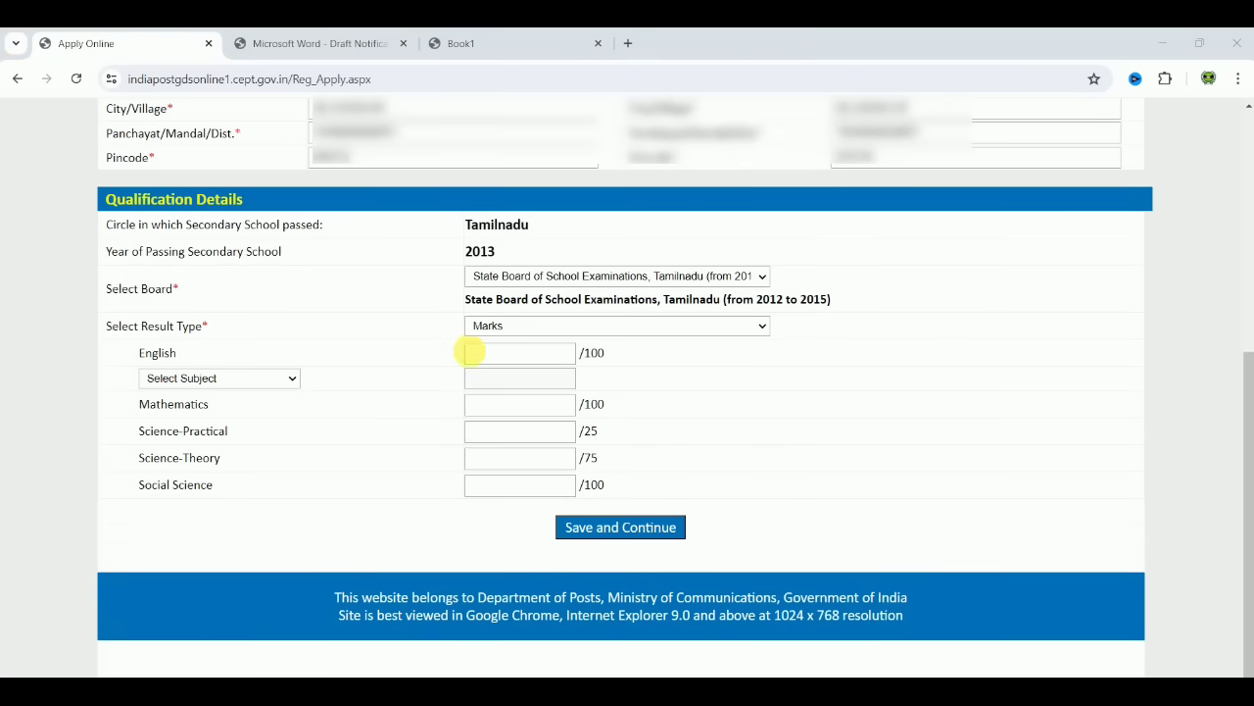
left_click(487, 355)
type("91")
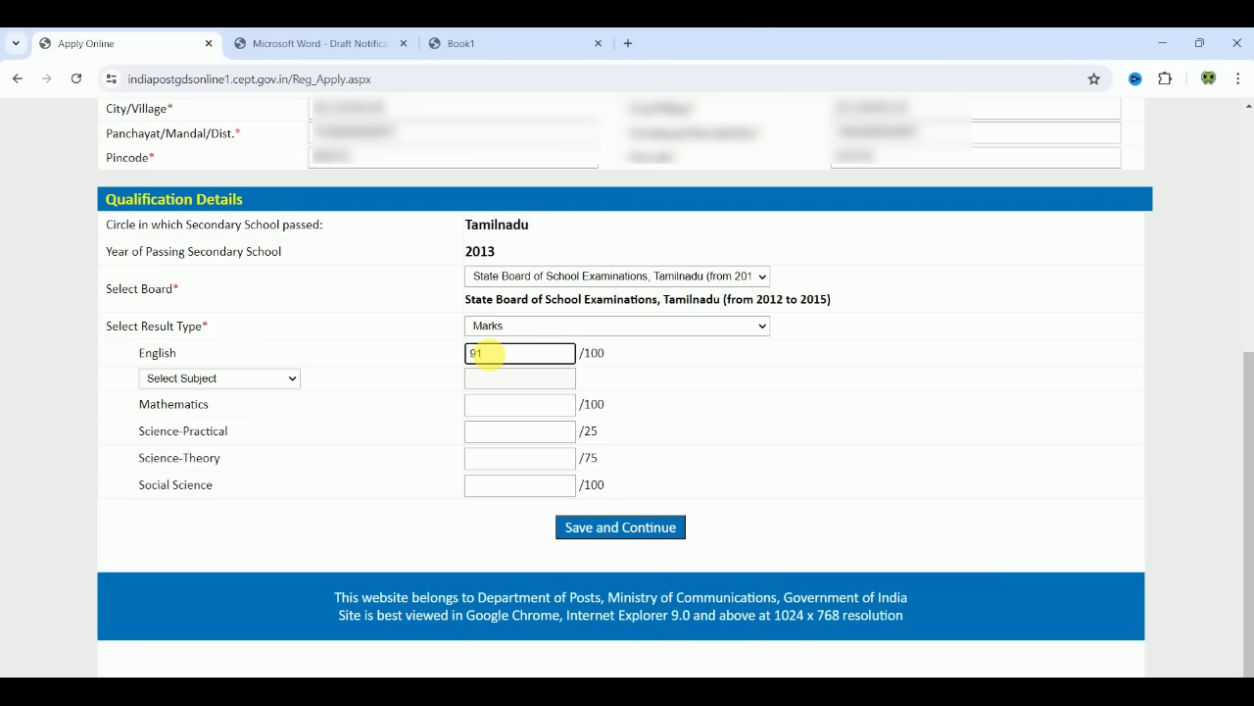
left_click(189, 380)
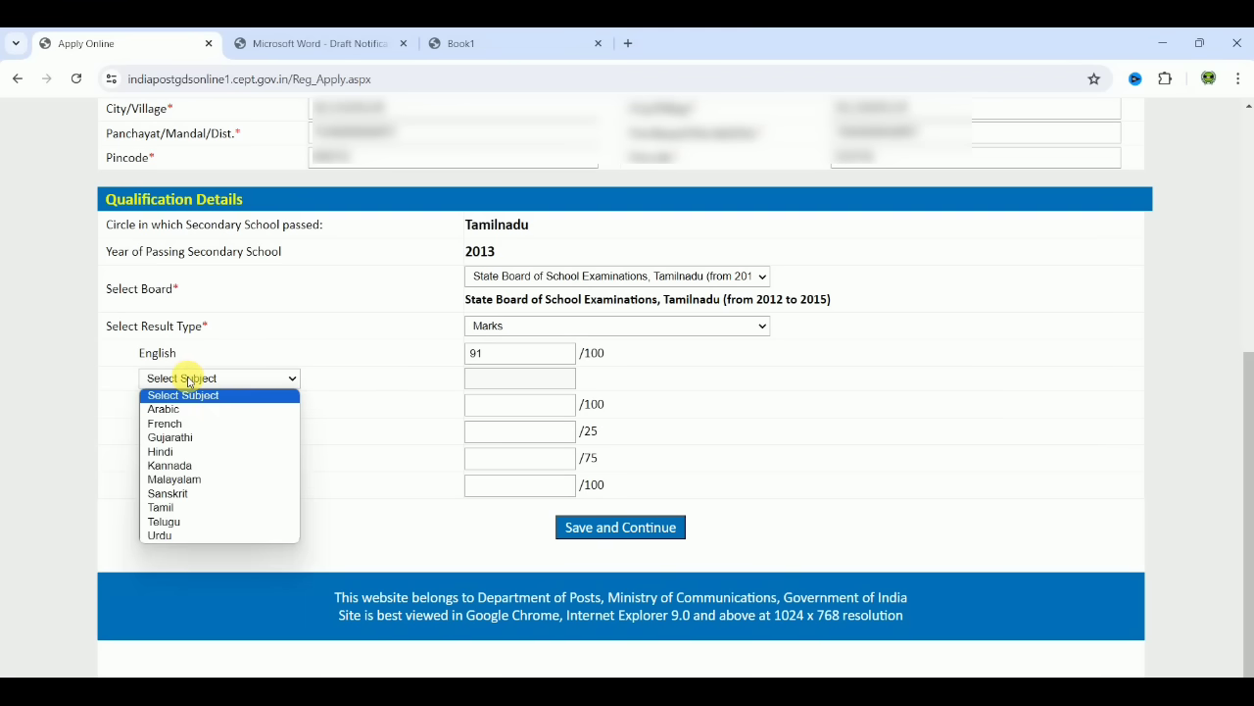
left_click(191, 512)
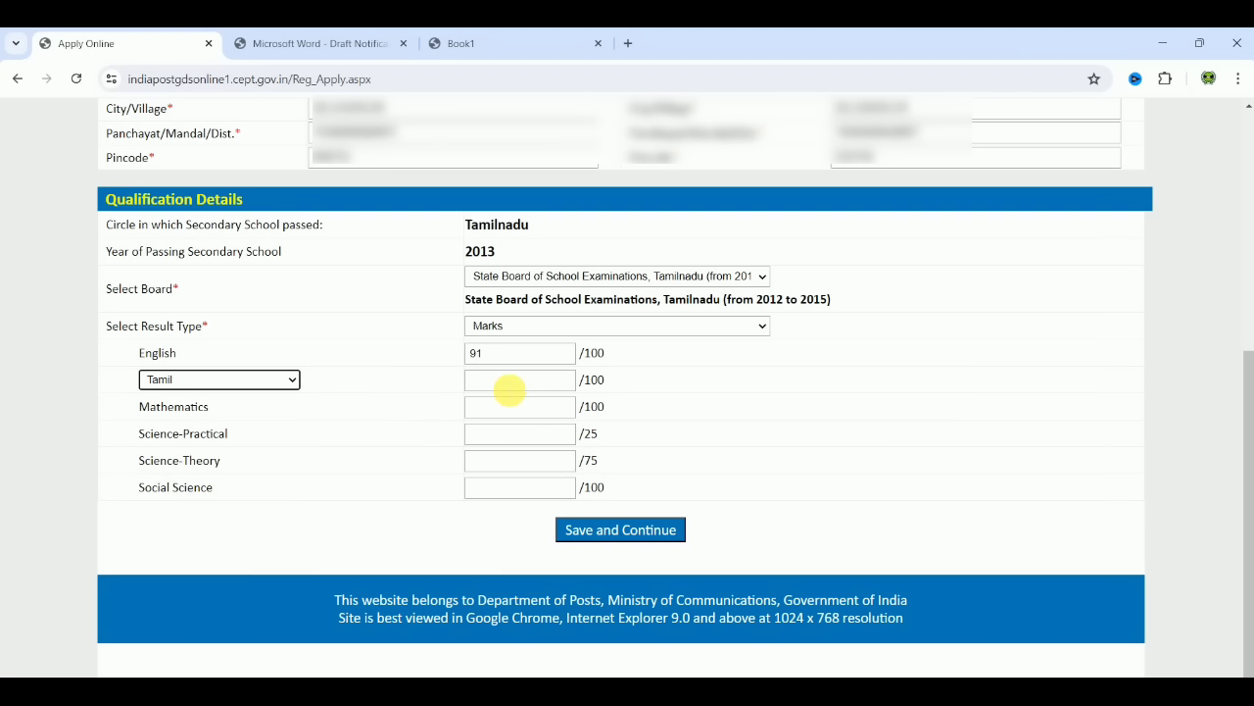
left_click(510, 389)
type("90")
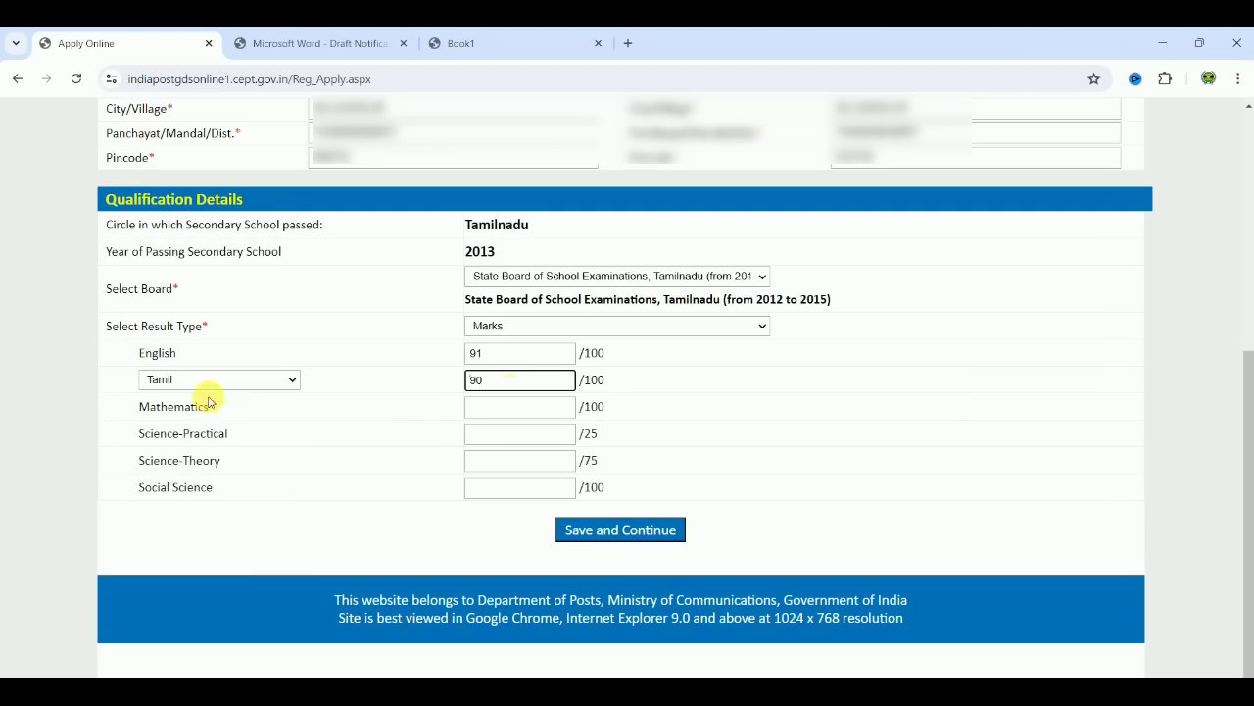
left_click(492, 412)
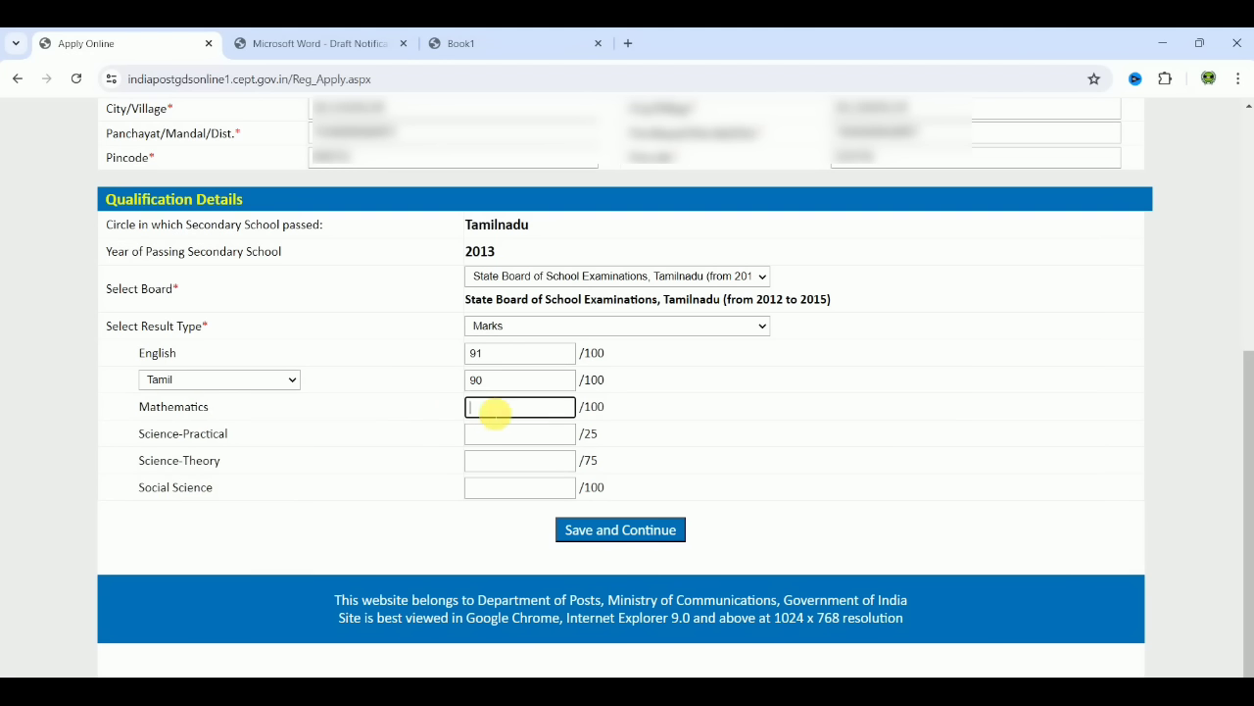
type("90")
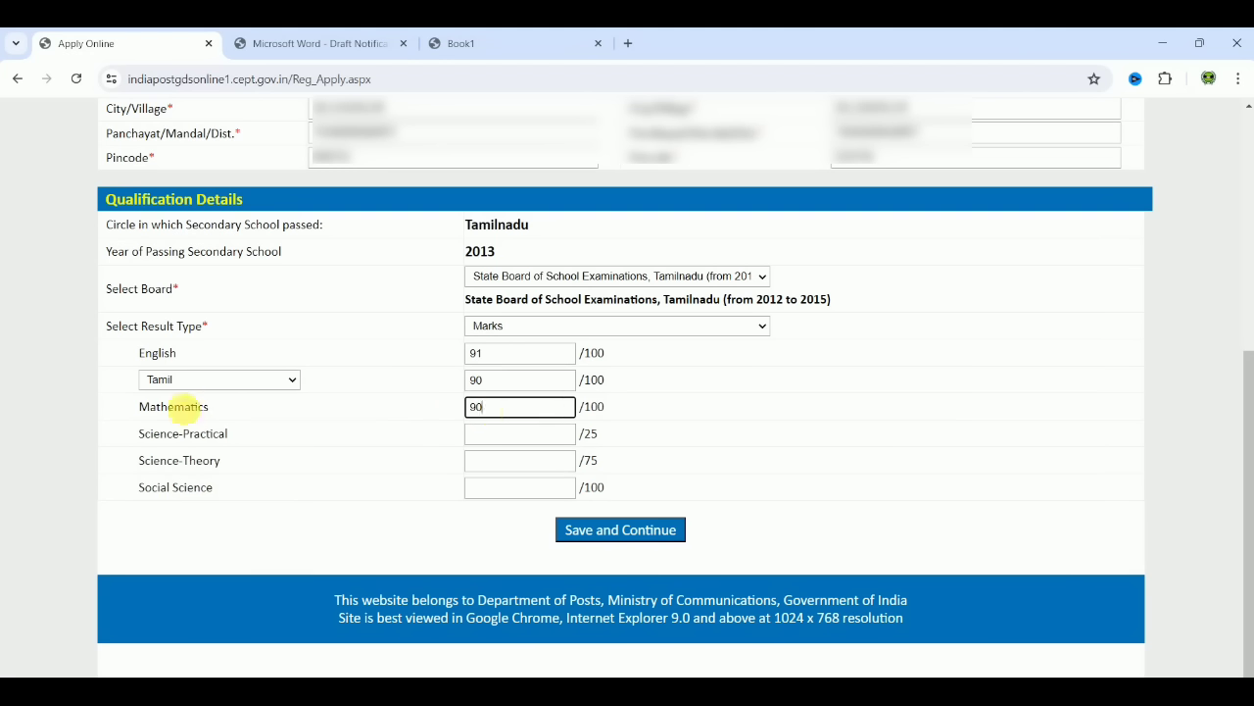
Step: Correct the rejected Science-Practical mark of 88 to 25, then enter Science-Theory 72 and Social Science 70
left_click(481, 439)
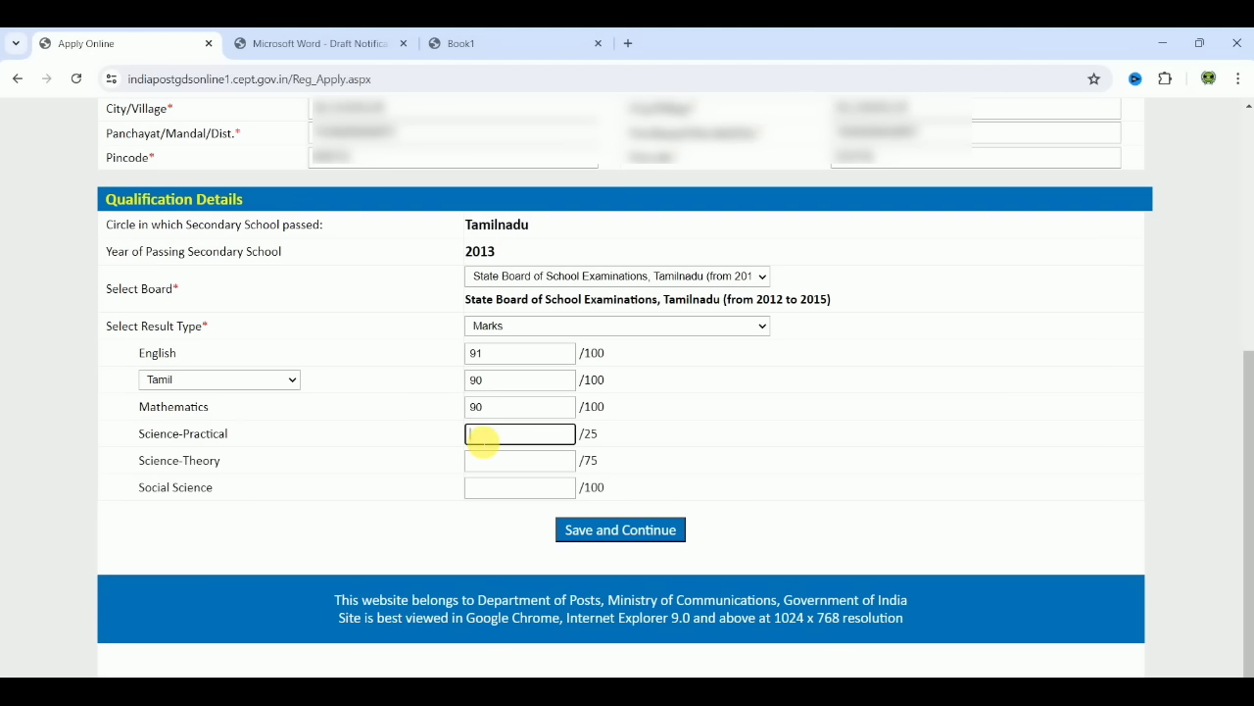
type("88")
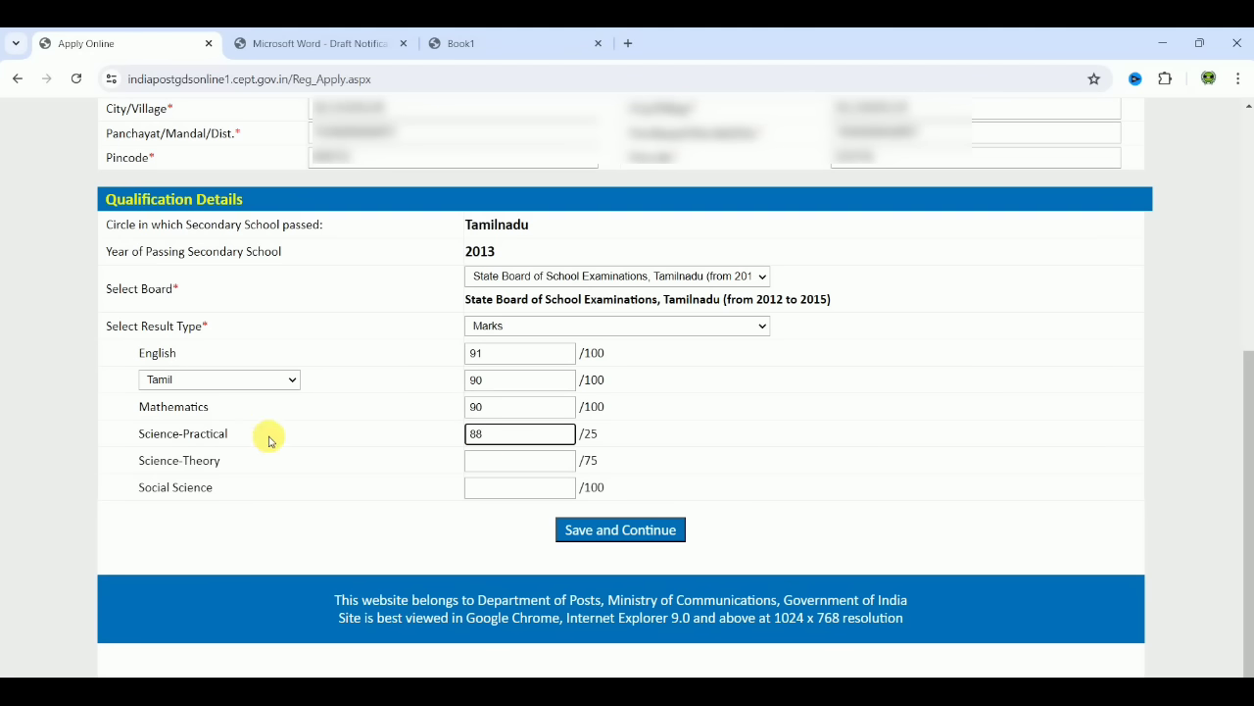
left_click(514, 454)
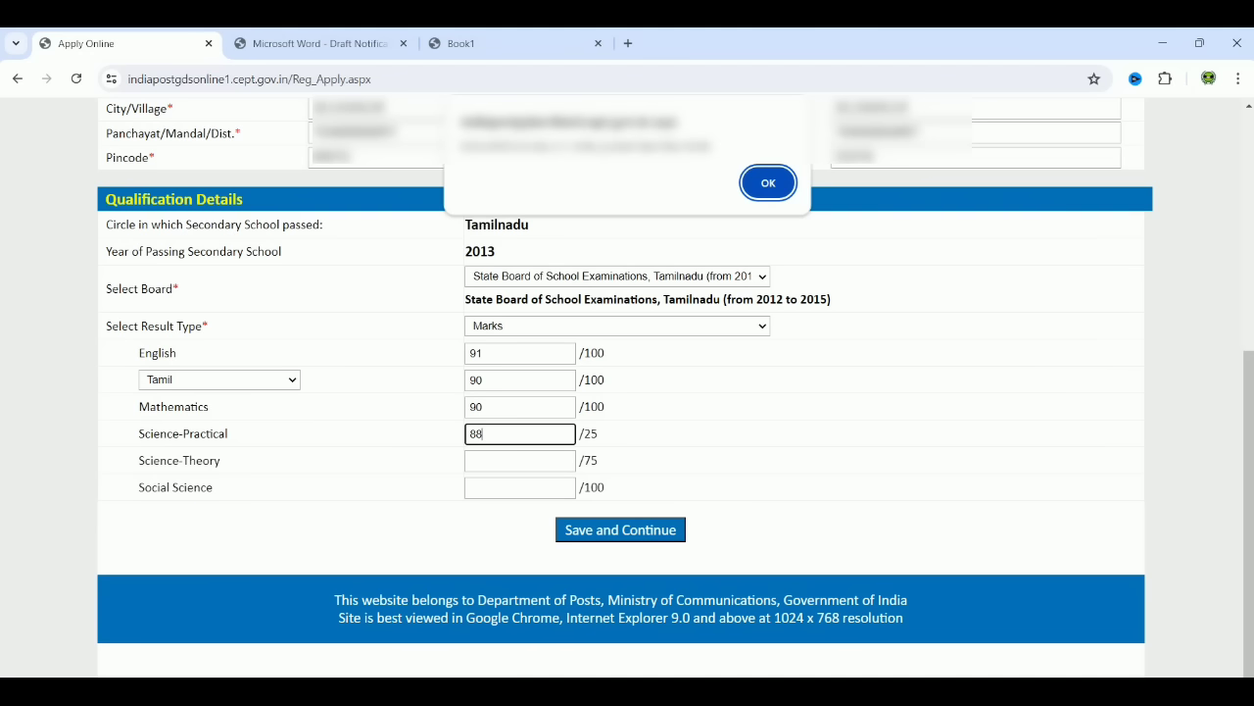
key("Return")
left_click(503, 434)
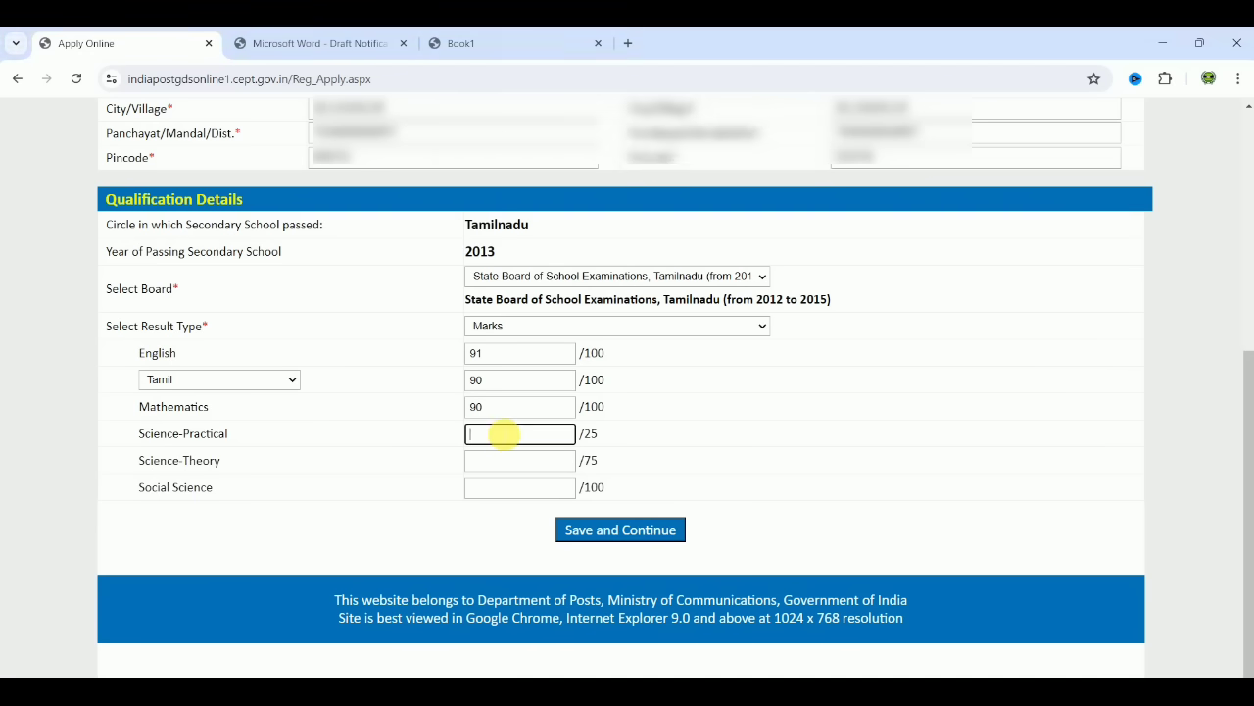
type("25")
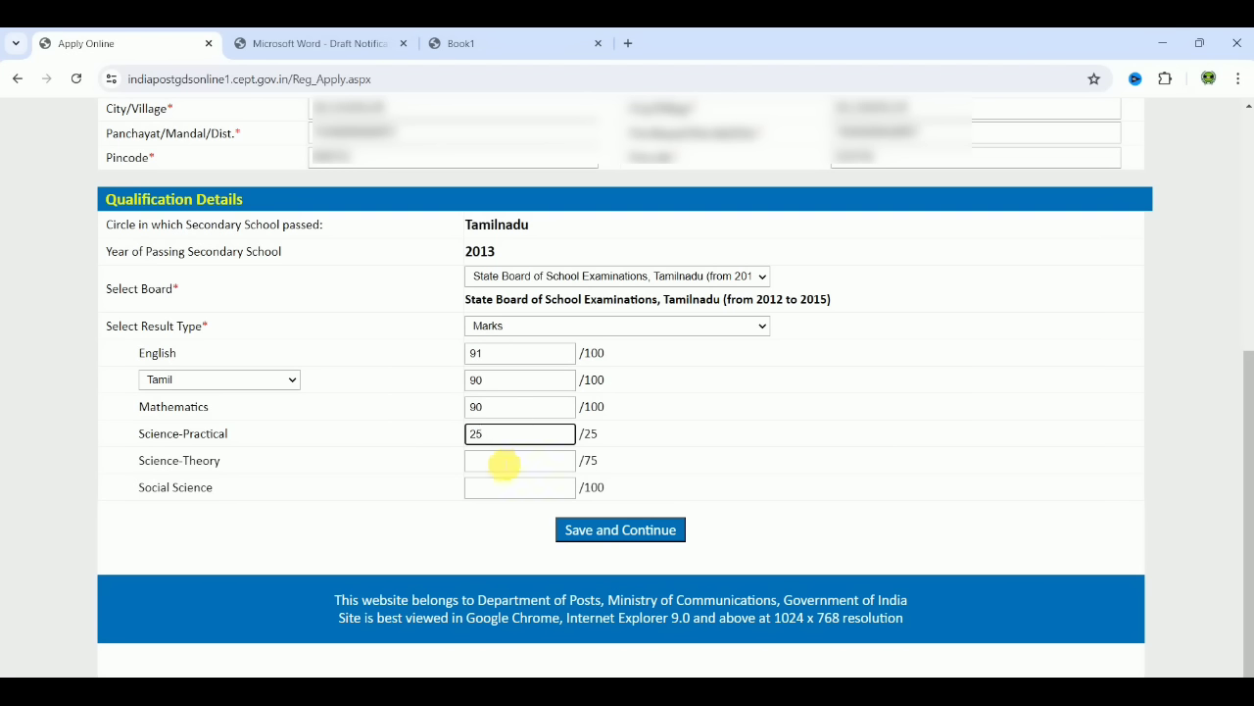
left_click(502, 465)
type("72")
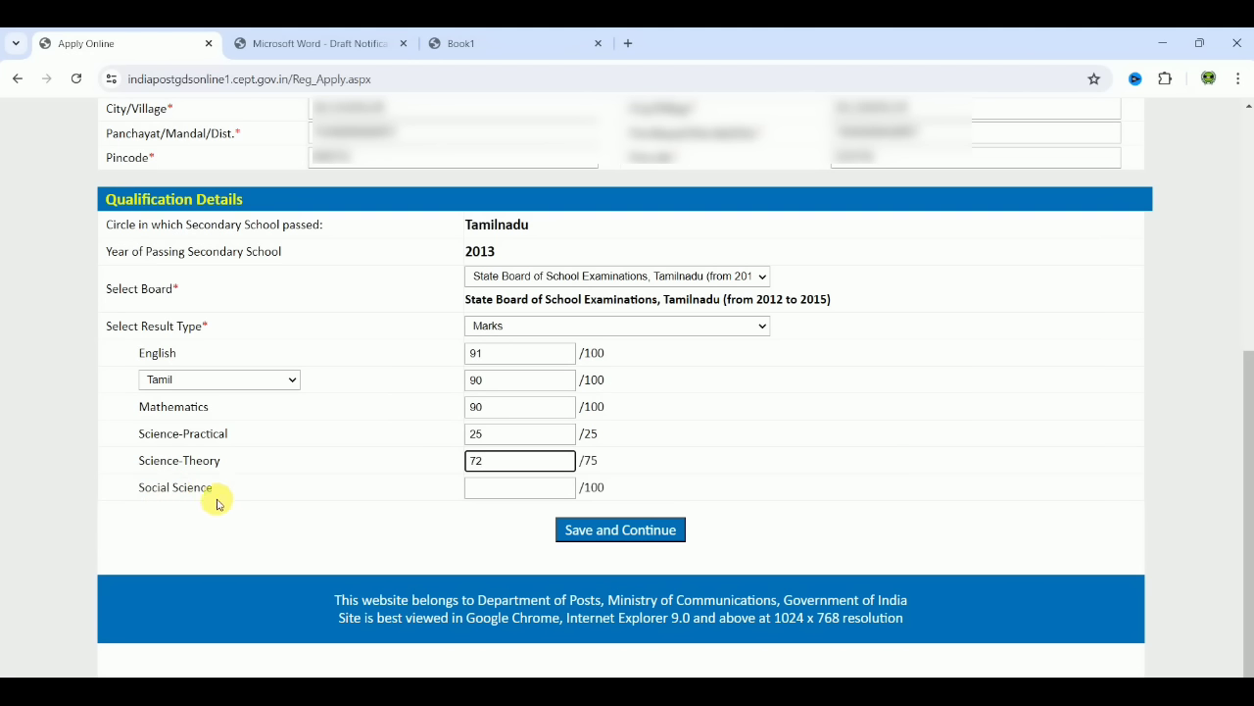
left_click(485, 489)
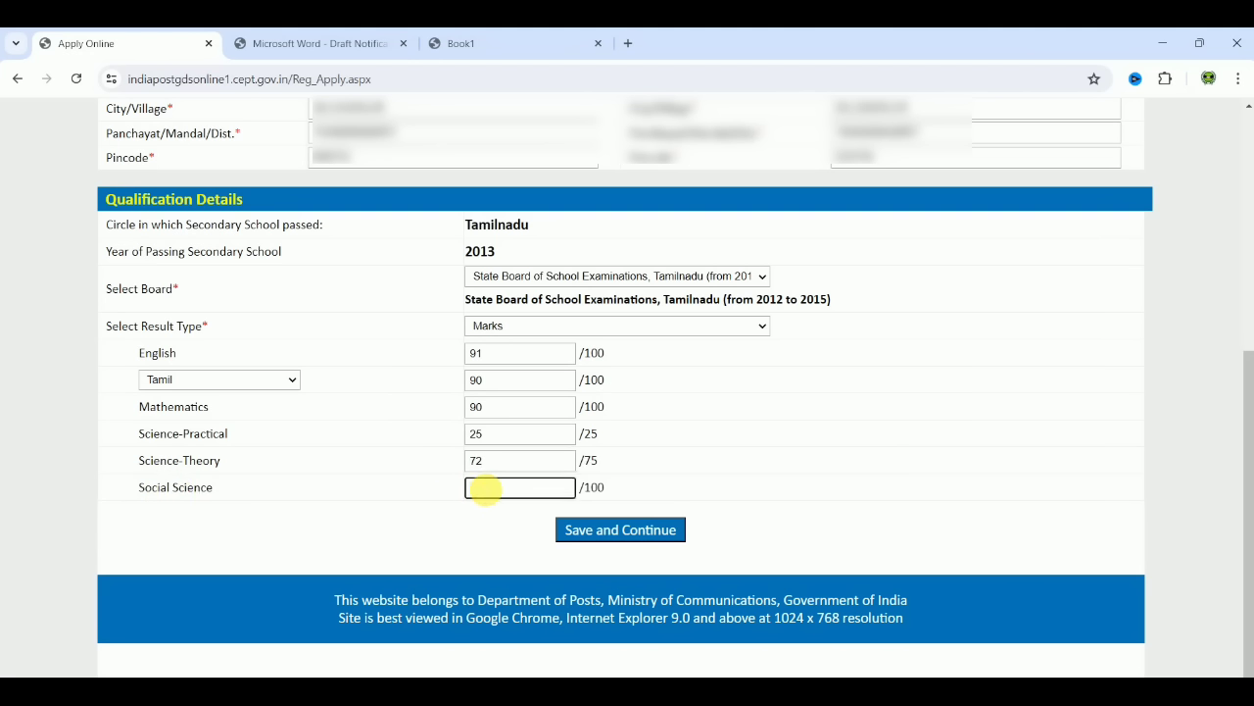
type("70")
left_click(476, 525)
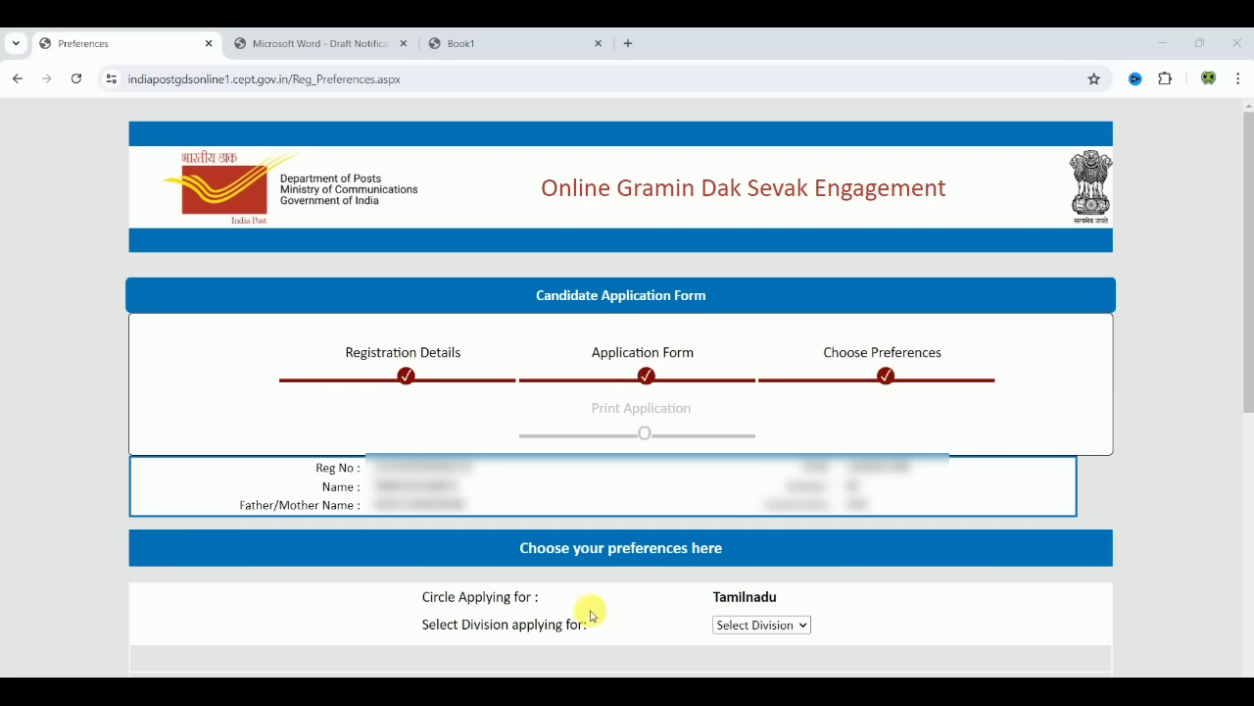
Step: Select Tiruvannamalai Division from the division list to show its eligible posts
scroll(978, 362, "down", 5)
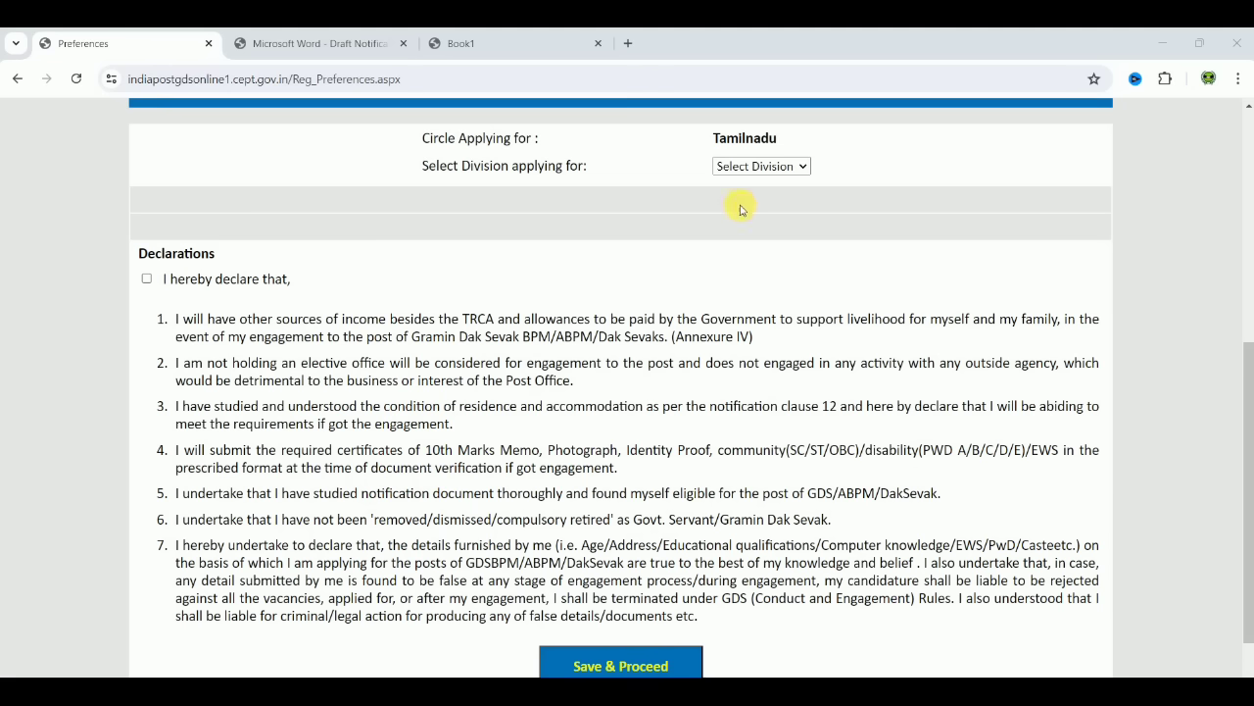
left_click(760, 163)
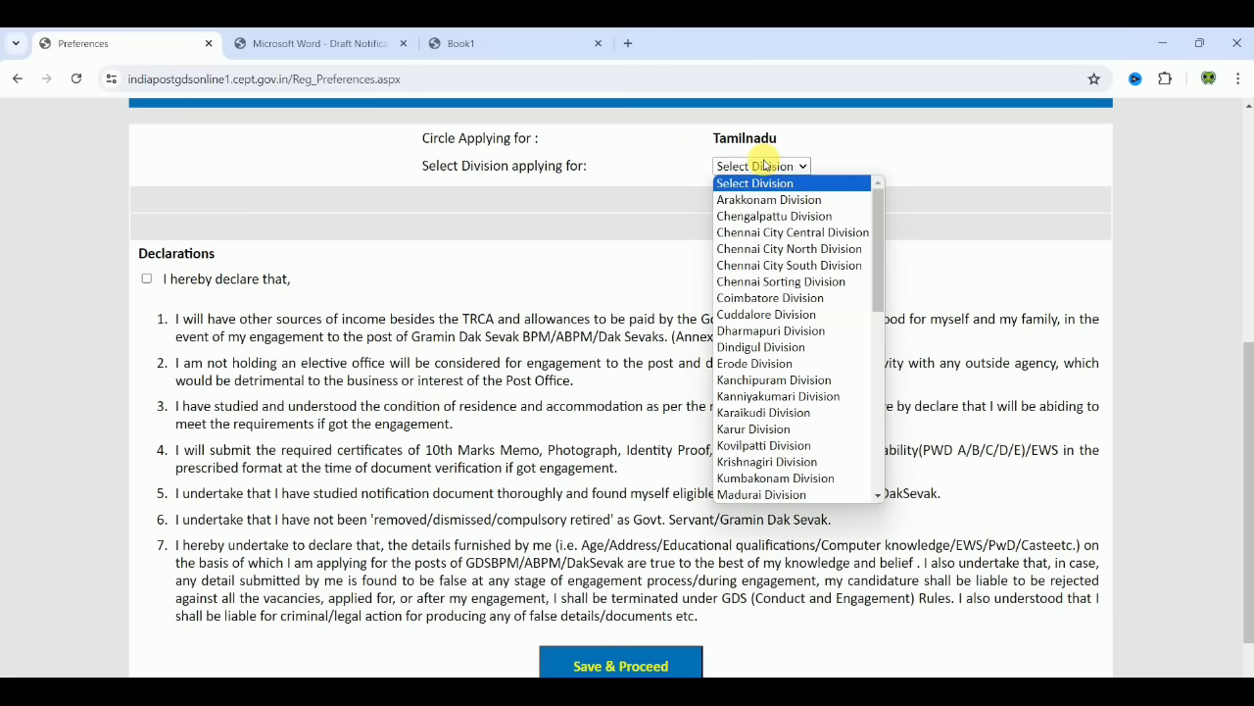
left_click_drag(880, 277, 879, 459)
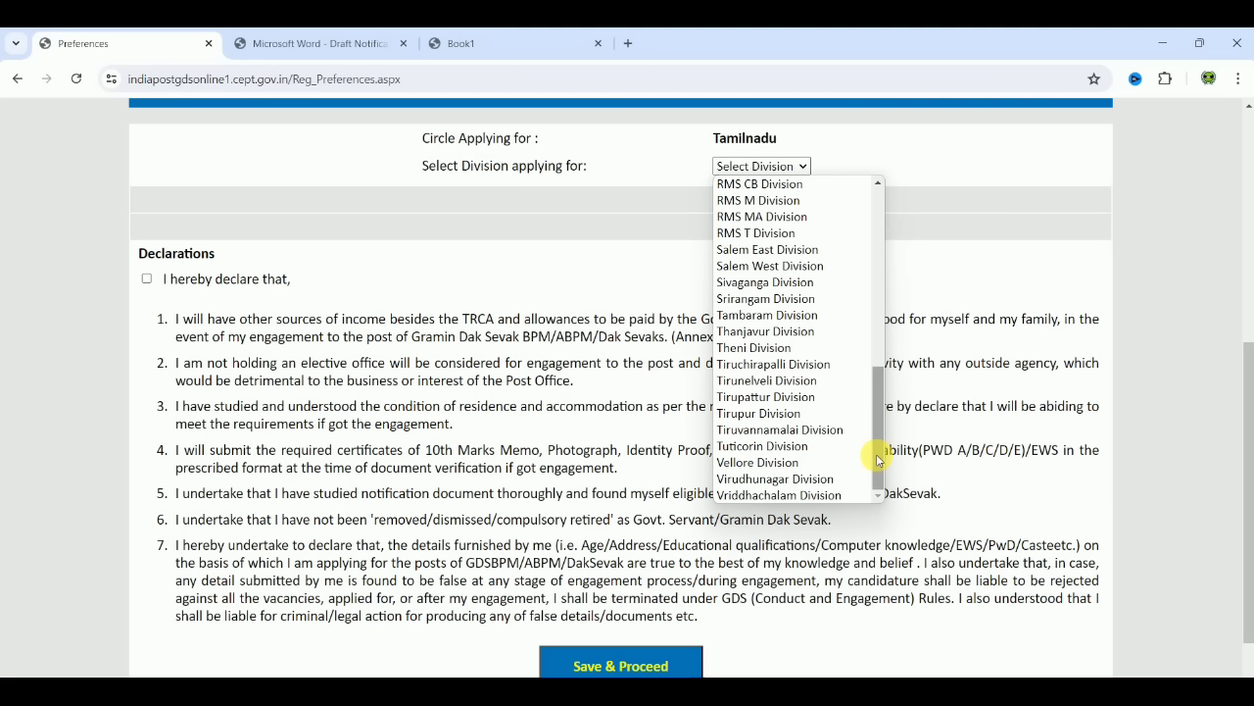
left_click(828, 430)
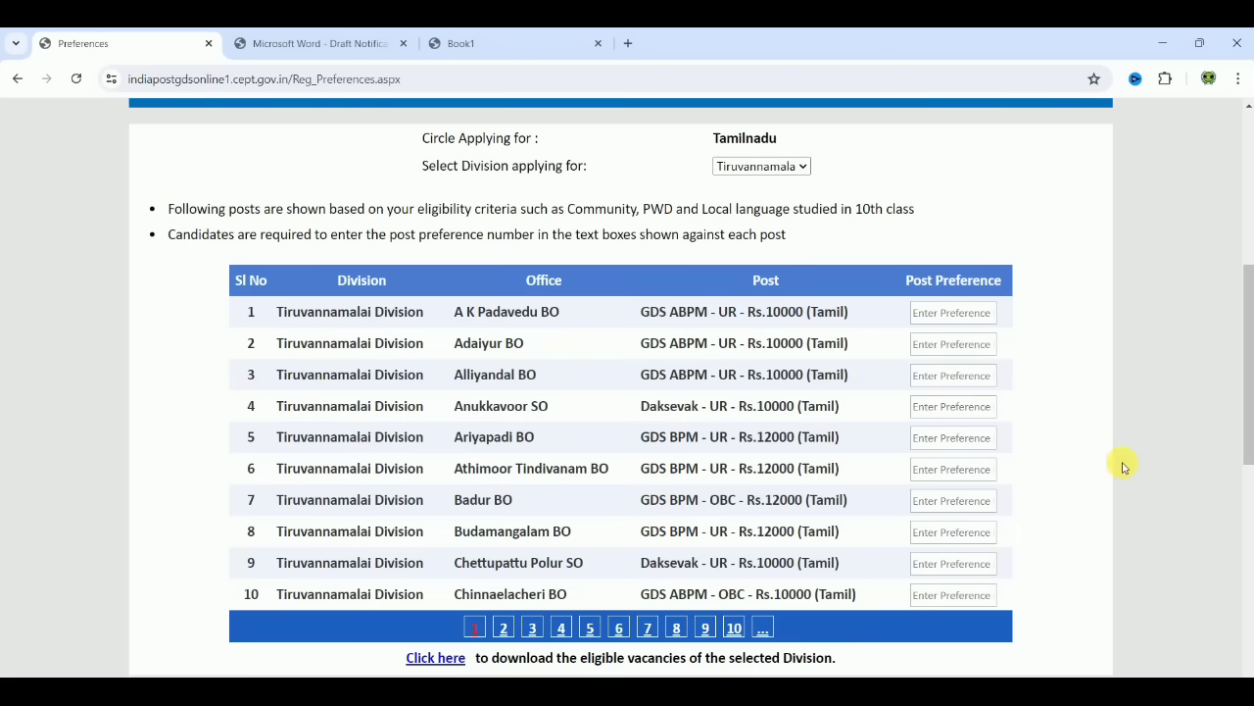
Step: Rank Badur BO 1, Chinnaelacheri BO 2, Budamangalam BO 3, Chettupattu Polur SO 4, Athimoor Tindivanam BO 5
scroll(1124, 467, "down", 1)
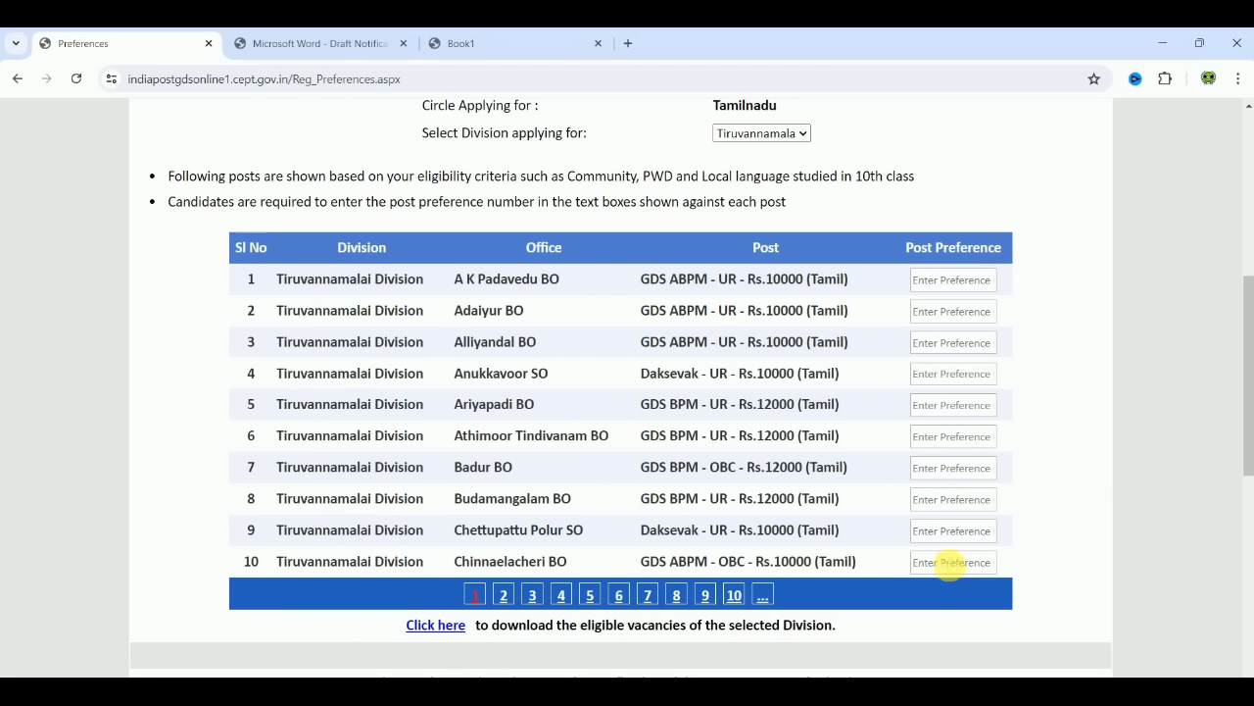
left_click(929, 472)
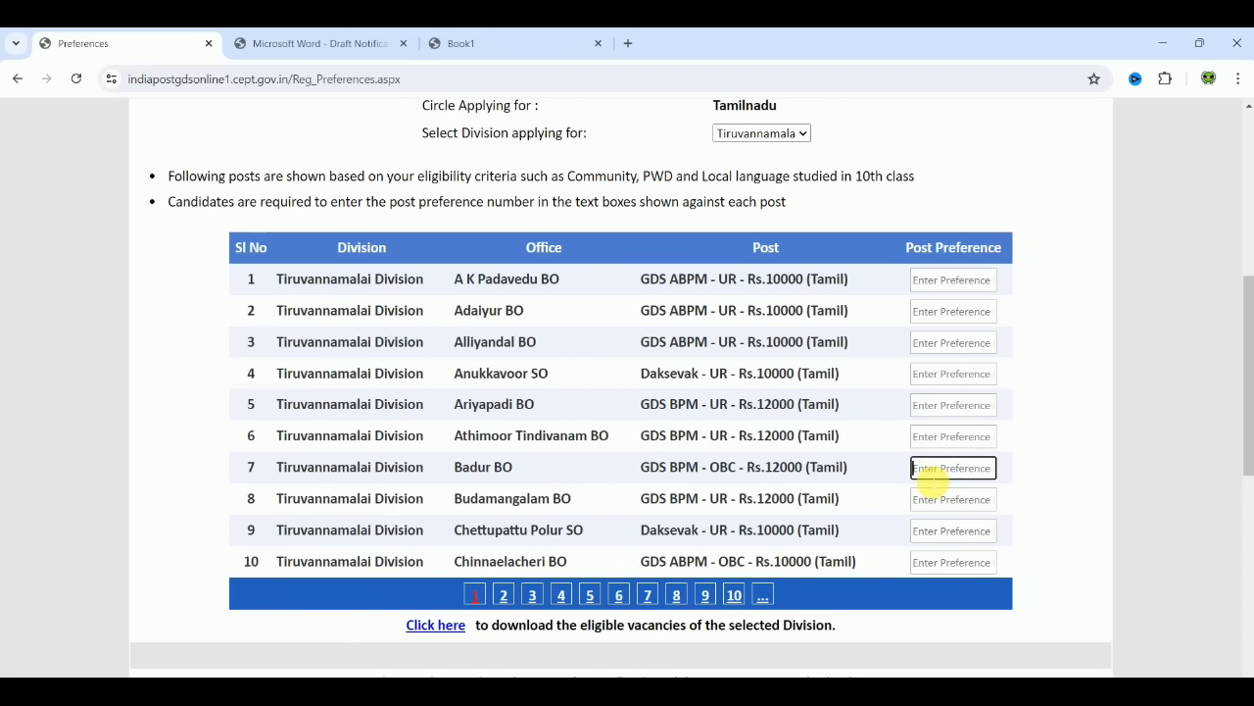
type("1")
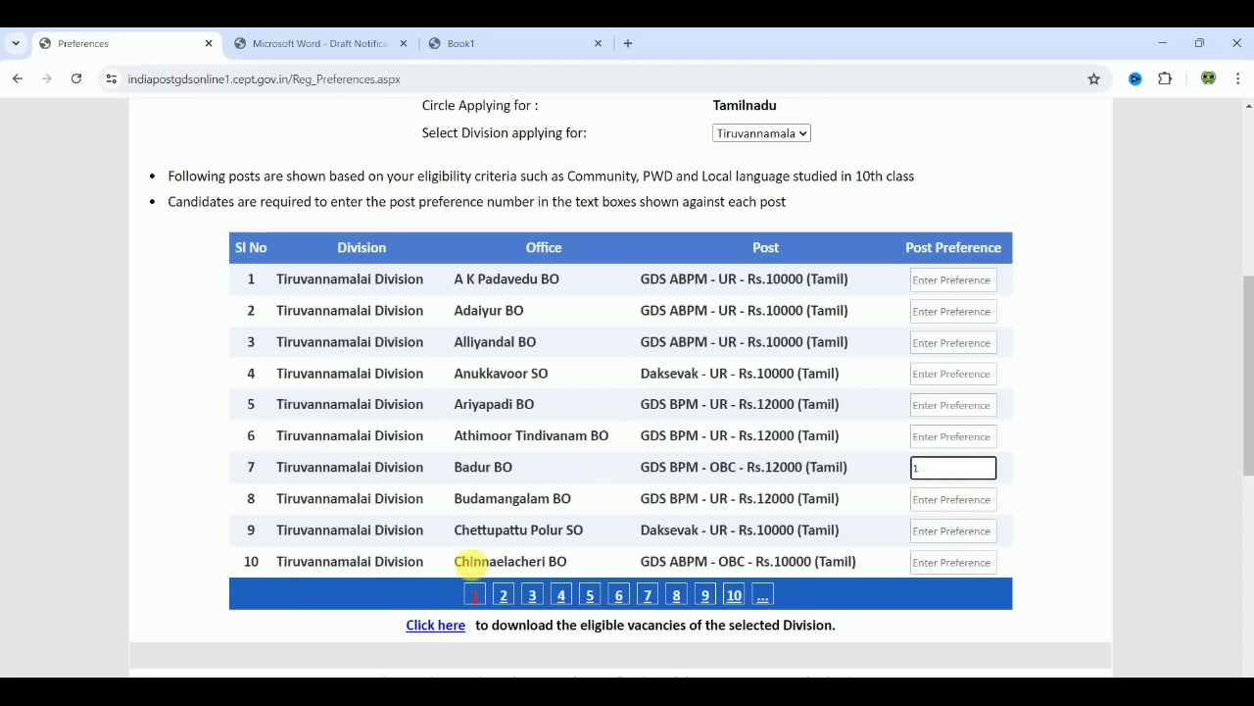
left_click(933, 560)
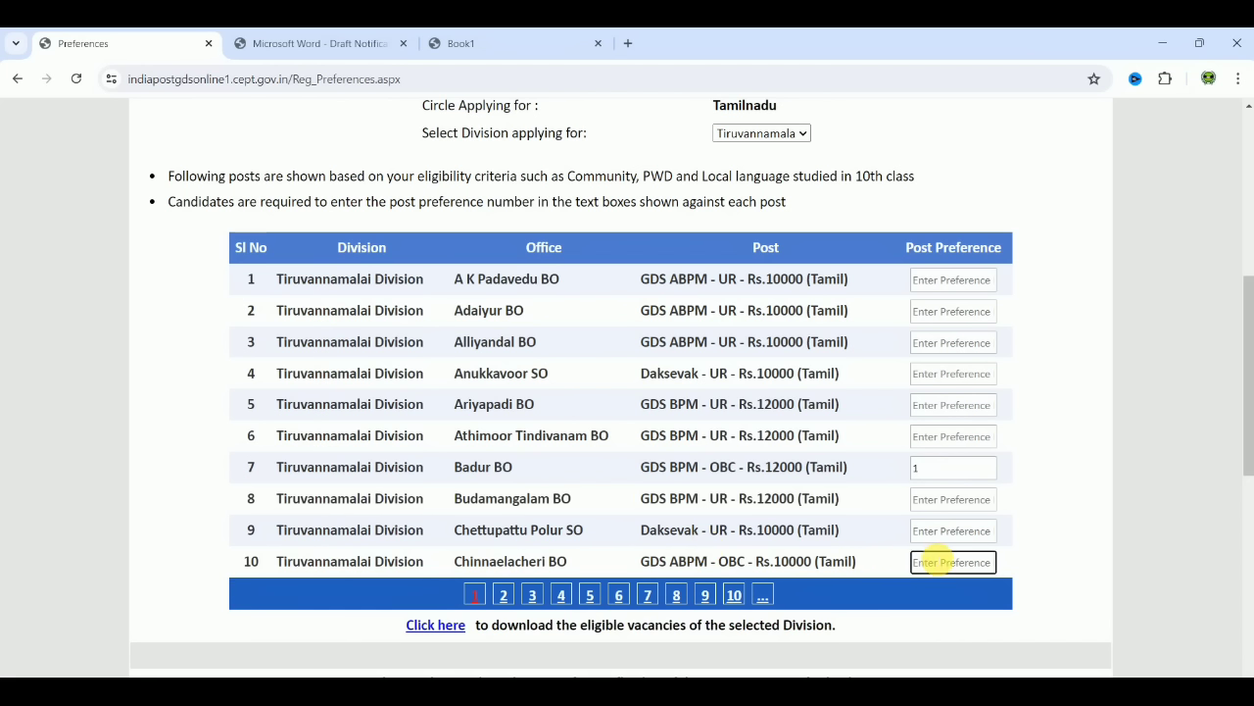
type("2")
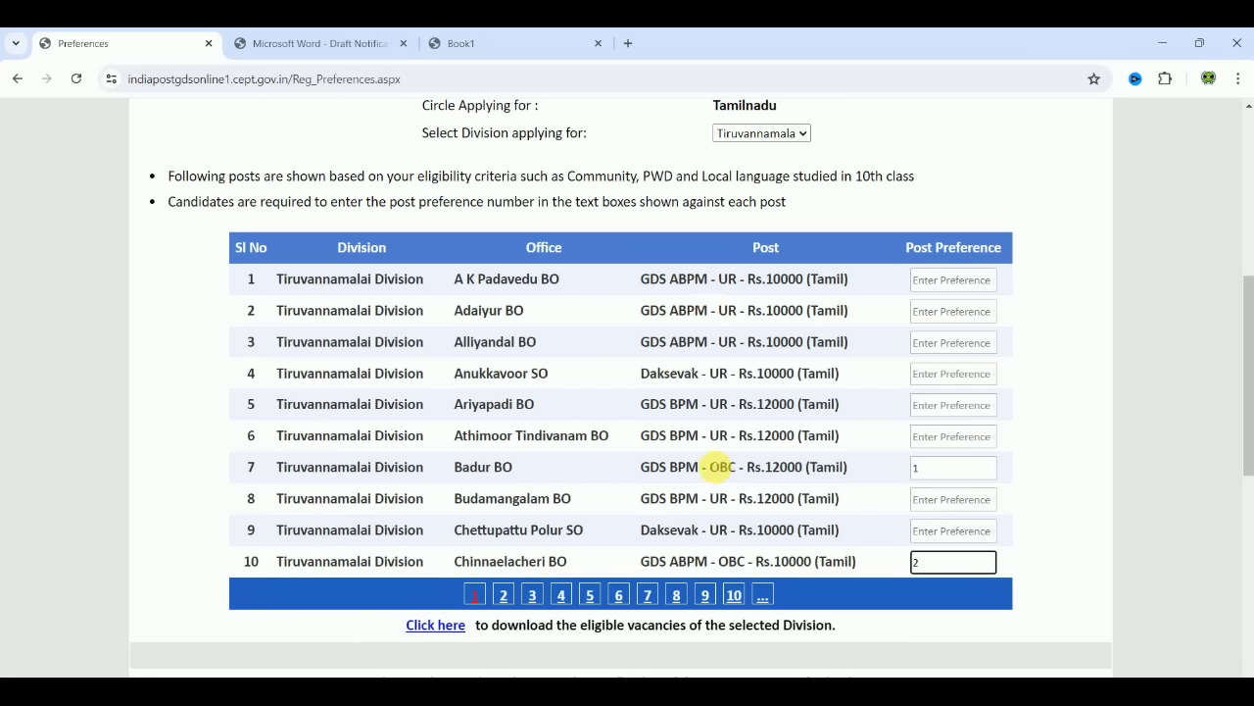
left_click(941, 502)
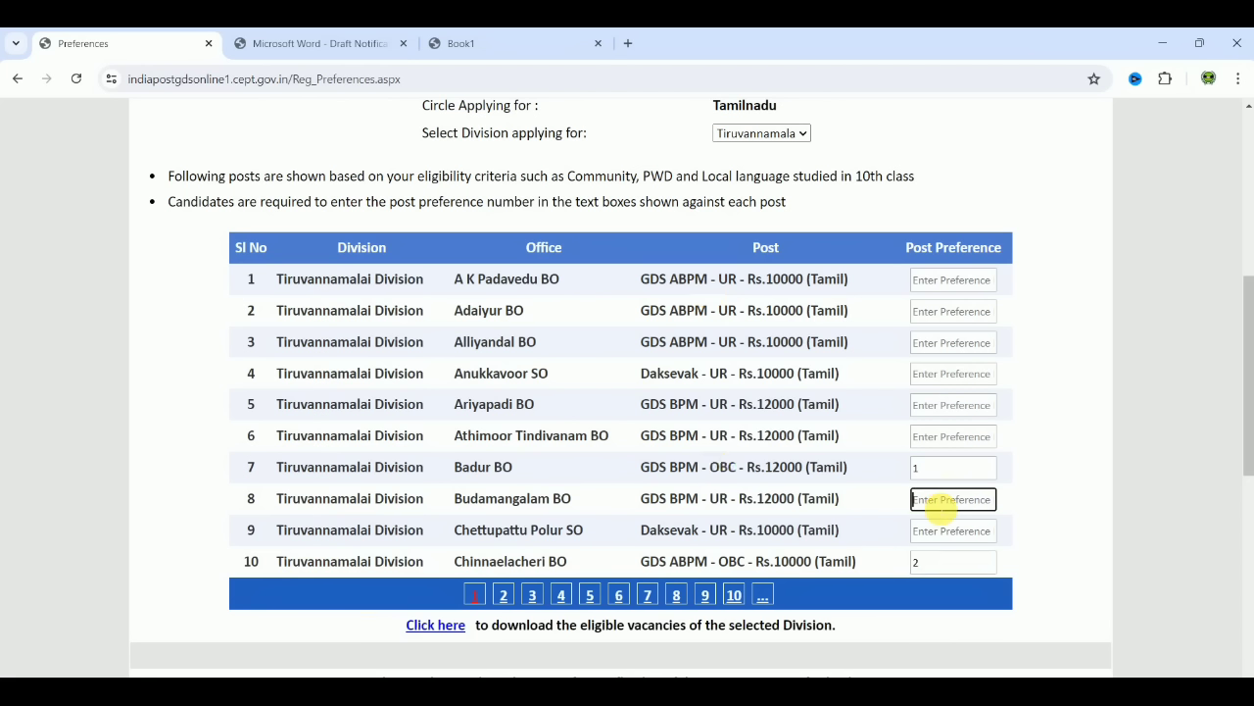
type("3")
left_click(947, 535)
type("4")
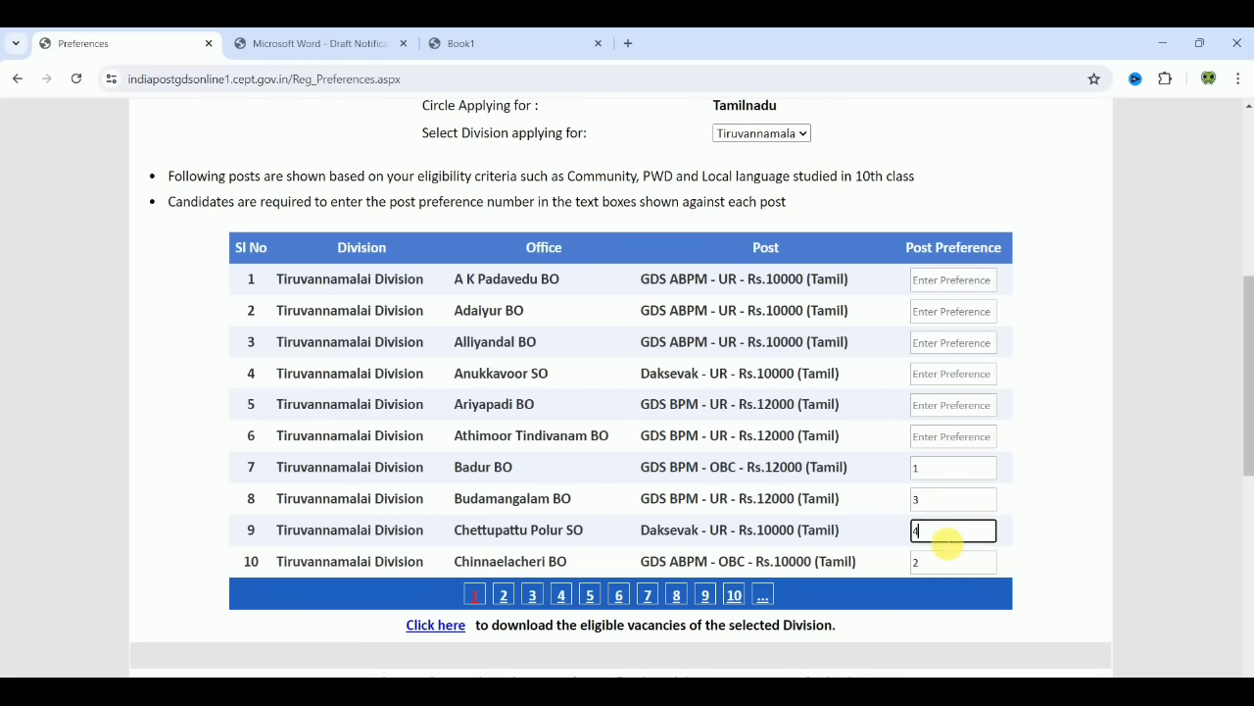
left_click(959, 436)
type("5")
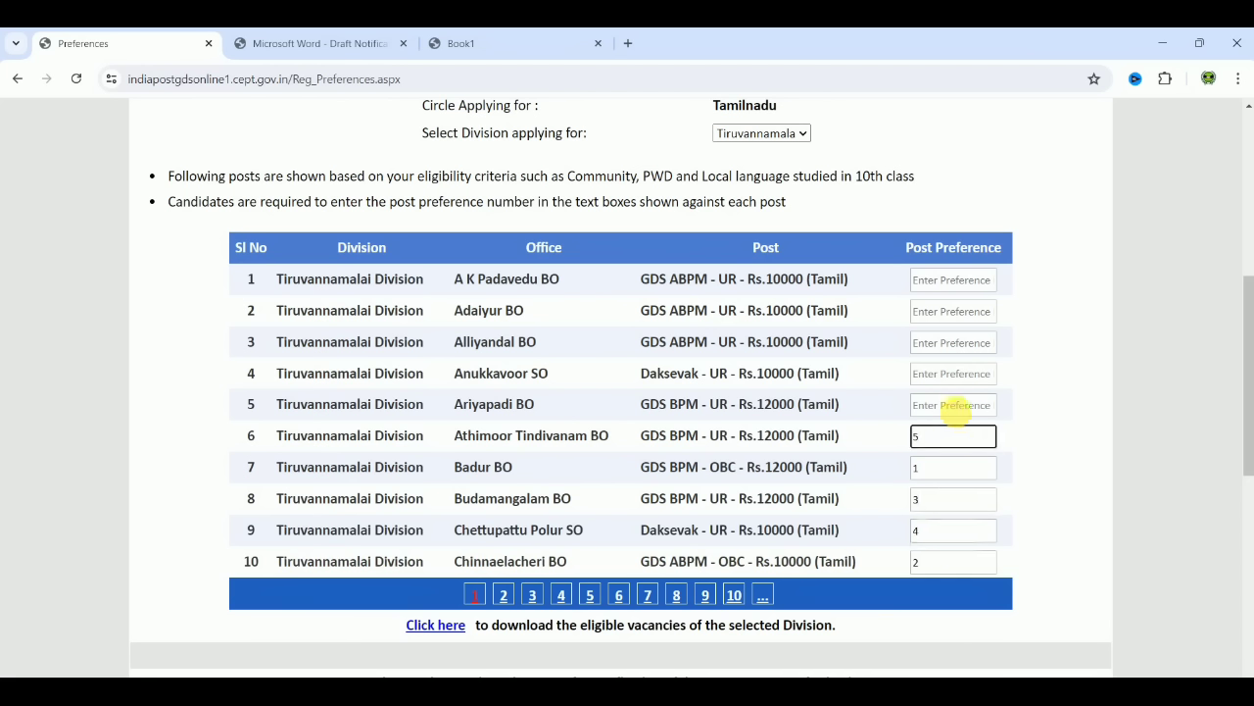
Step: Rank Ariyapadi BO 6, Anukkavoor SO 7, Alliyandal BO 8, Adaiyur BO 9, A K Padavedu BO 10
left_click(955, 406)
type("6")
left_click(953, 378)
type("7")
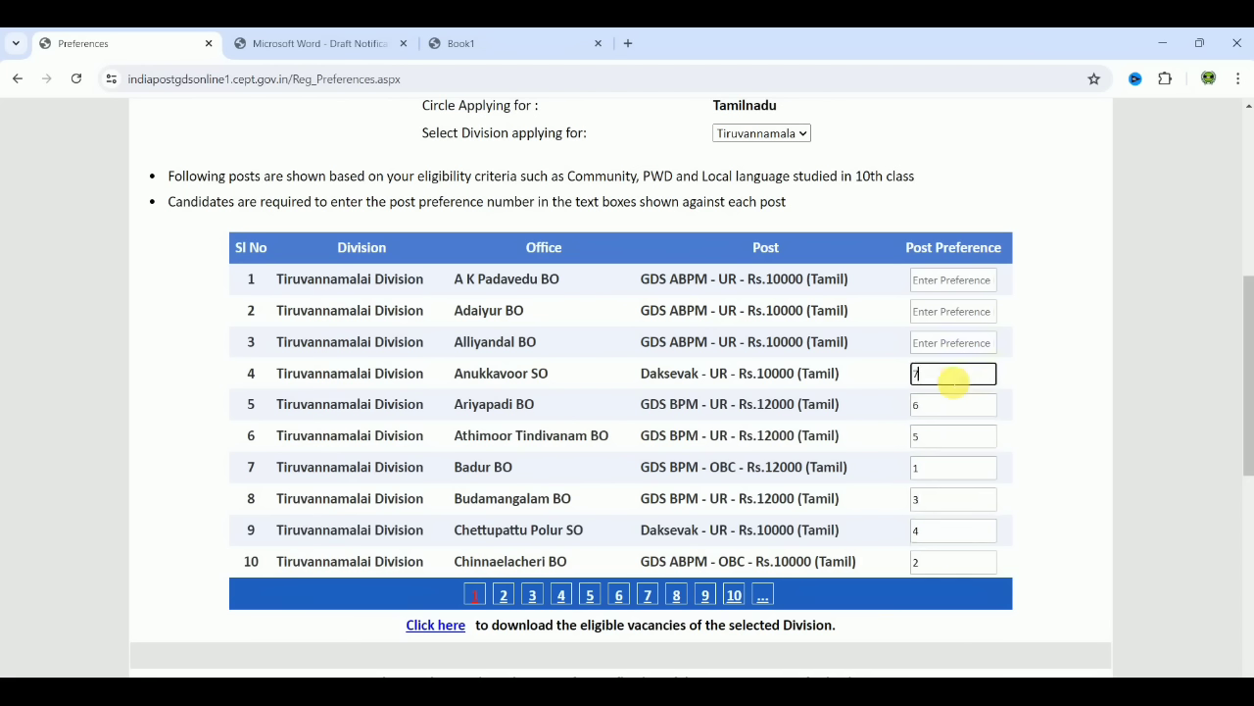
left_click(951, 345)
type("8")
left_click(953, 313)
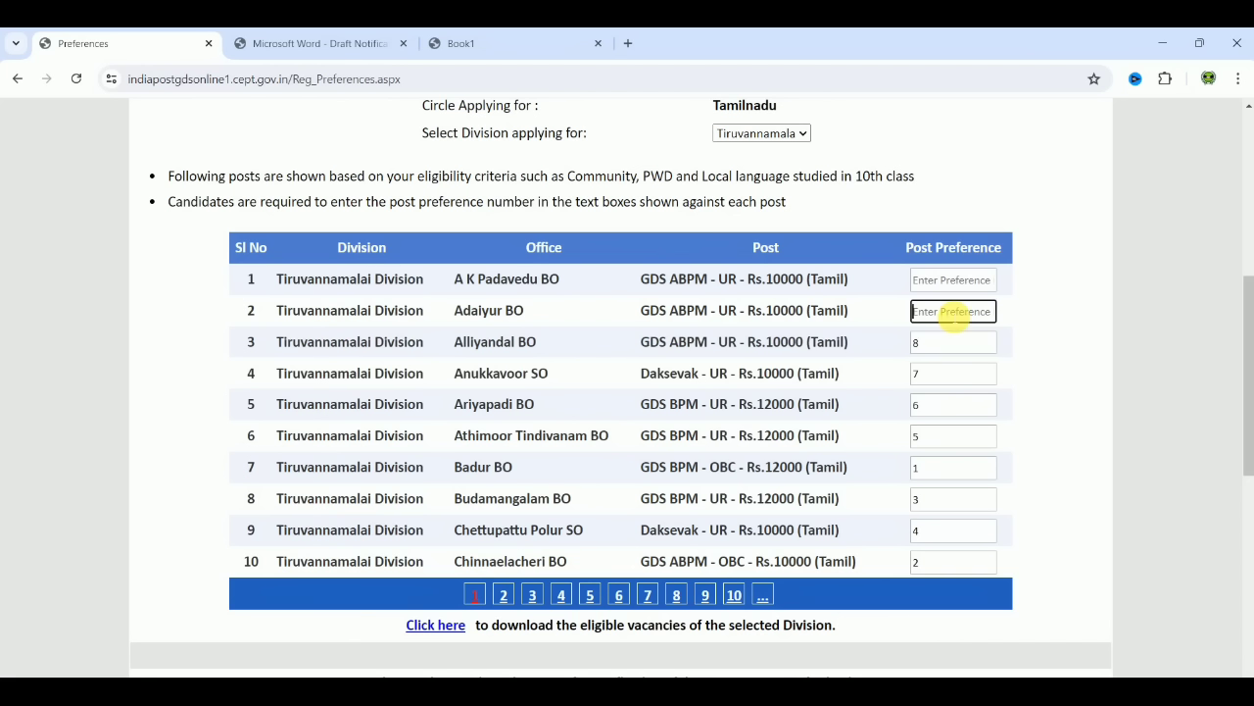
type("9")
left_click(954, 285)
type("1")
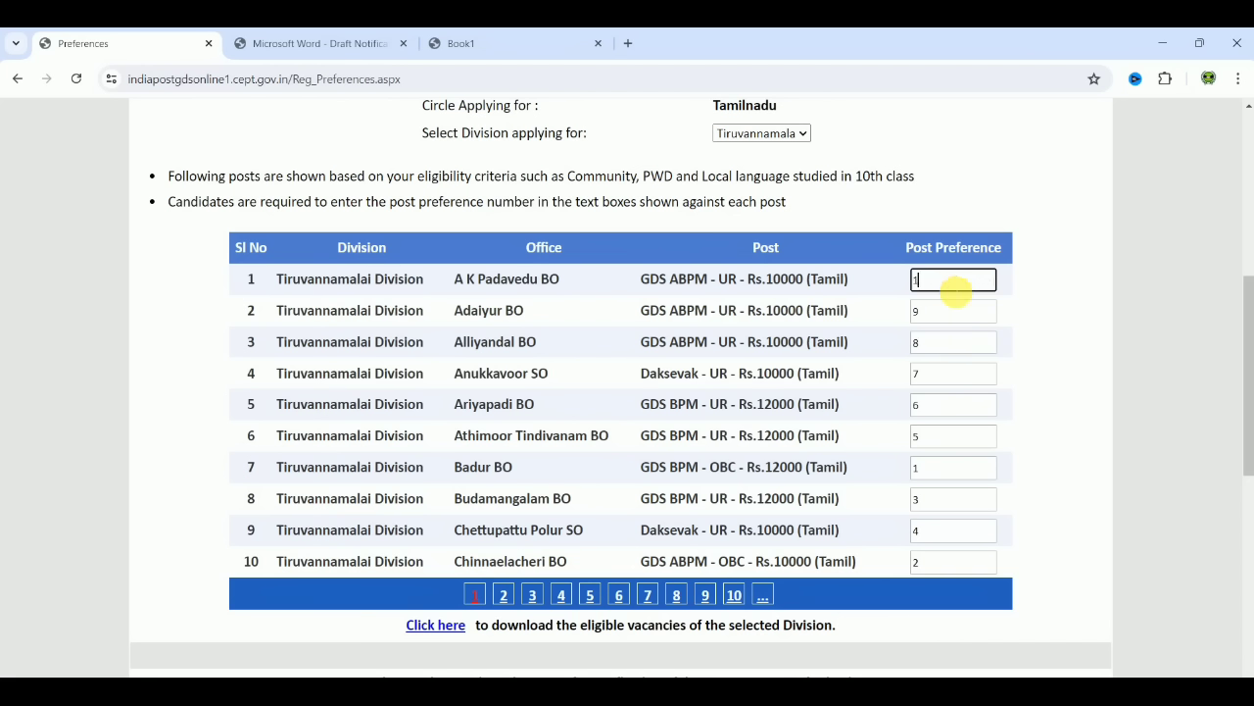
type("0")
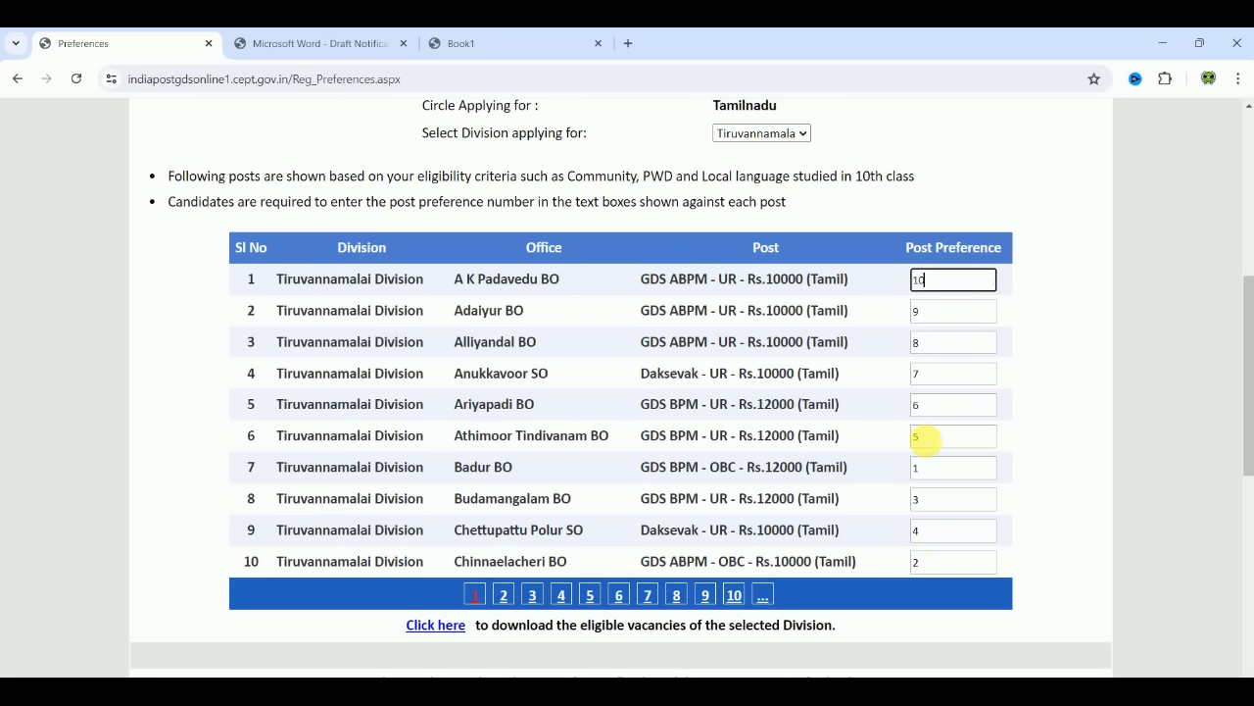
Step: On the rows 11–20 page, rank Chithathur BO 11, Chinnakallapadi BO 12, and rows 13–14 as 13 and 14
left_click(504, 595)
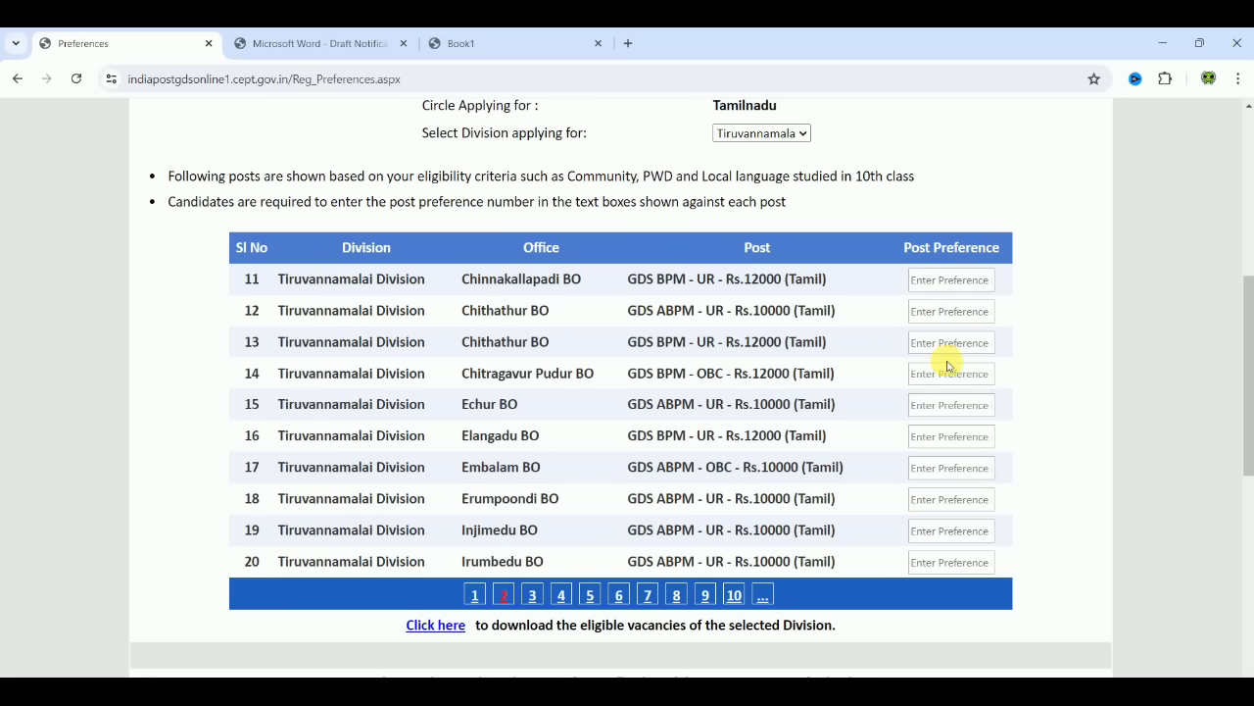
left_click(934, 311)
type("11")
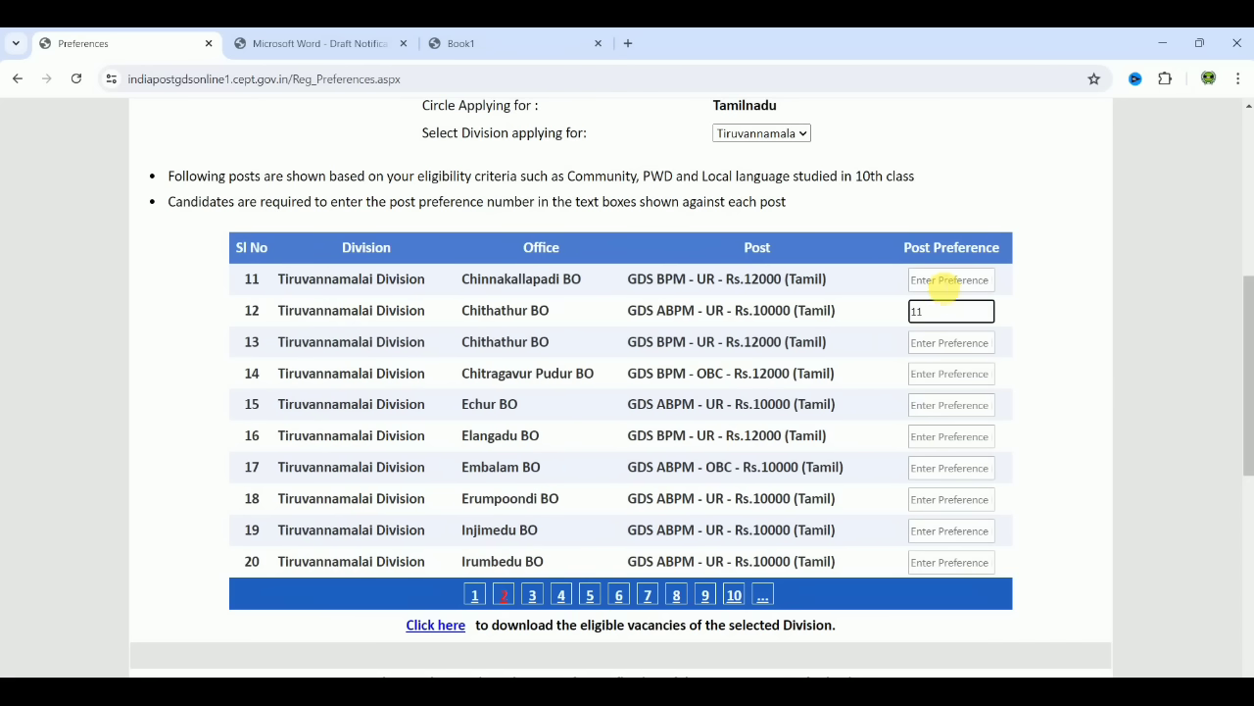
left_click(944, 281)
type("12")
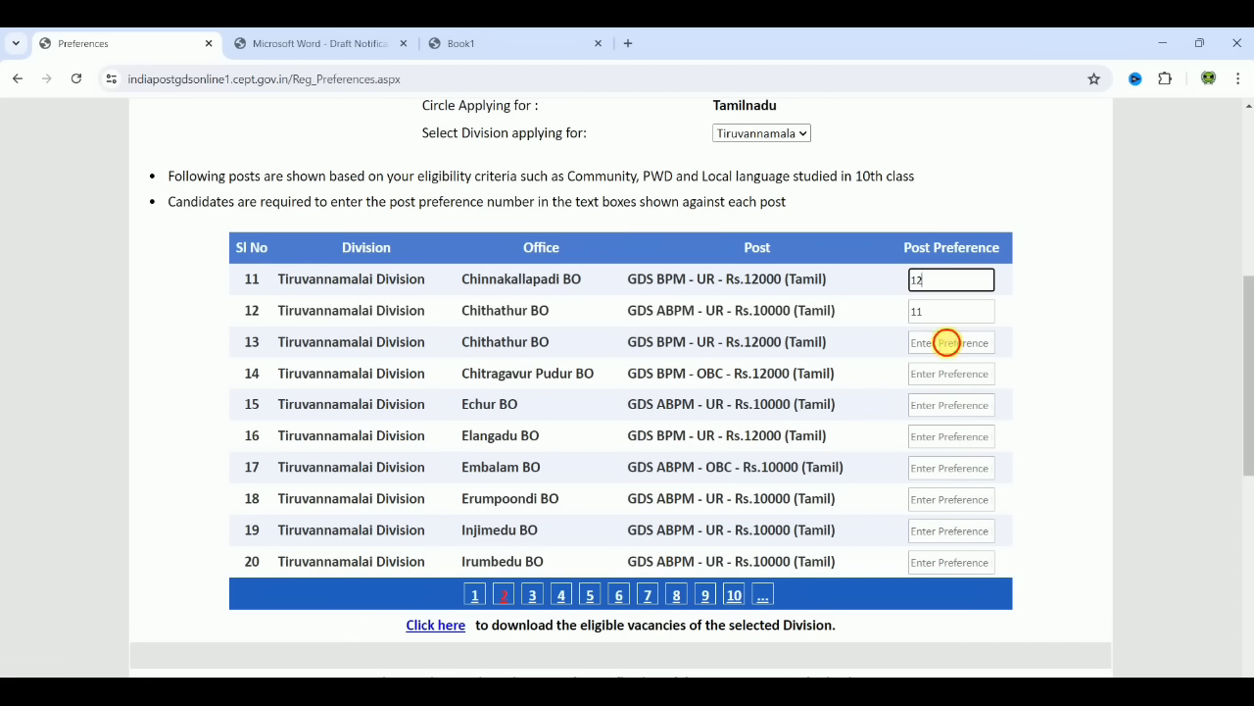
left_click(946, 342)
type("13")
left_click(950, 371)
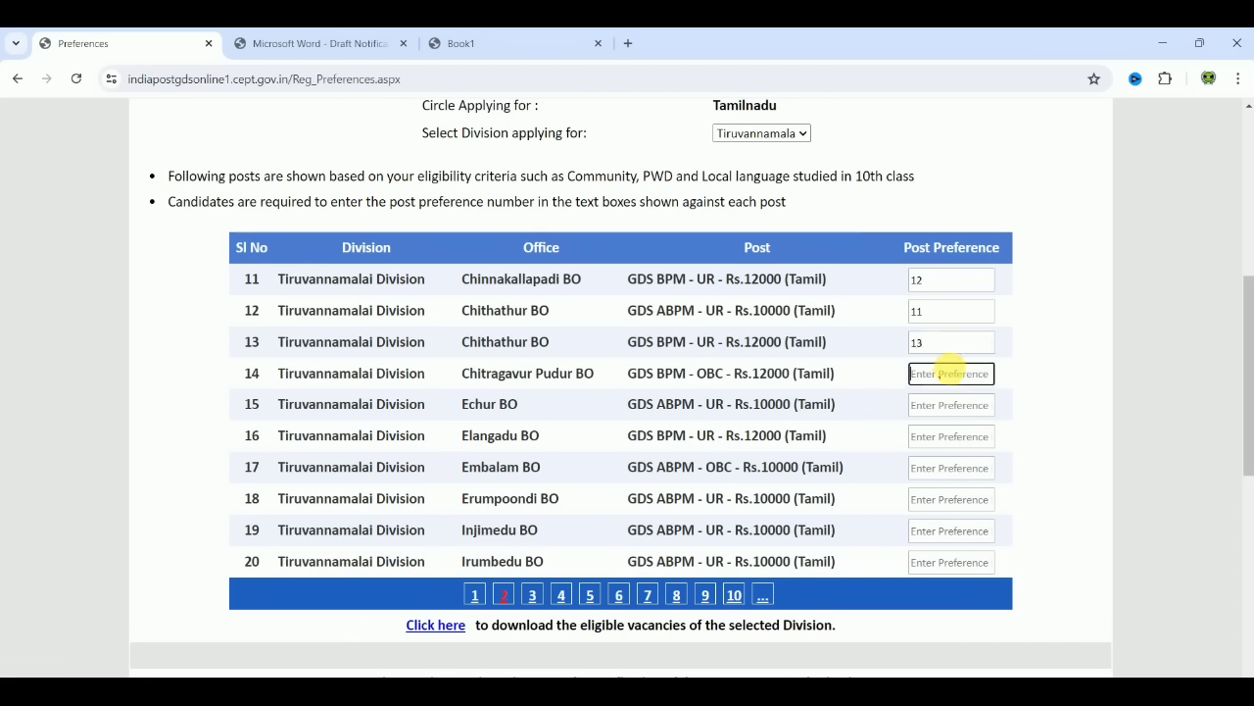
type("1")
key("BackSpace")
type("14")
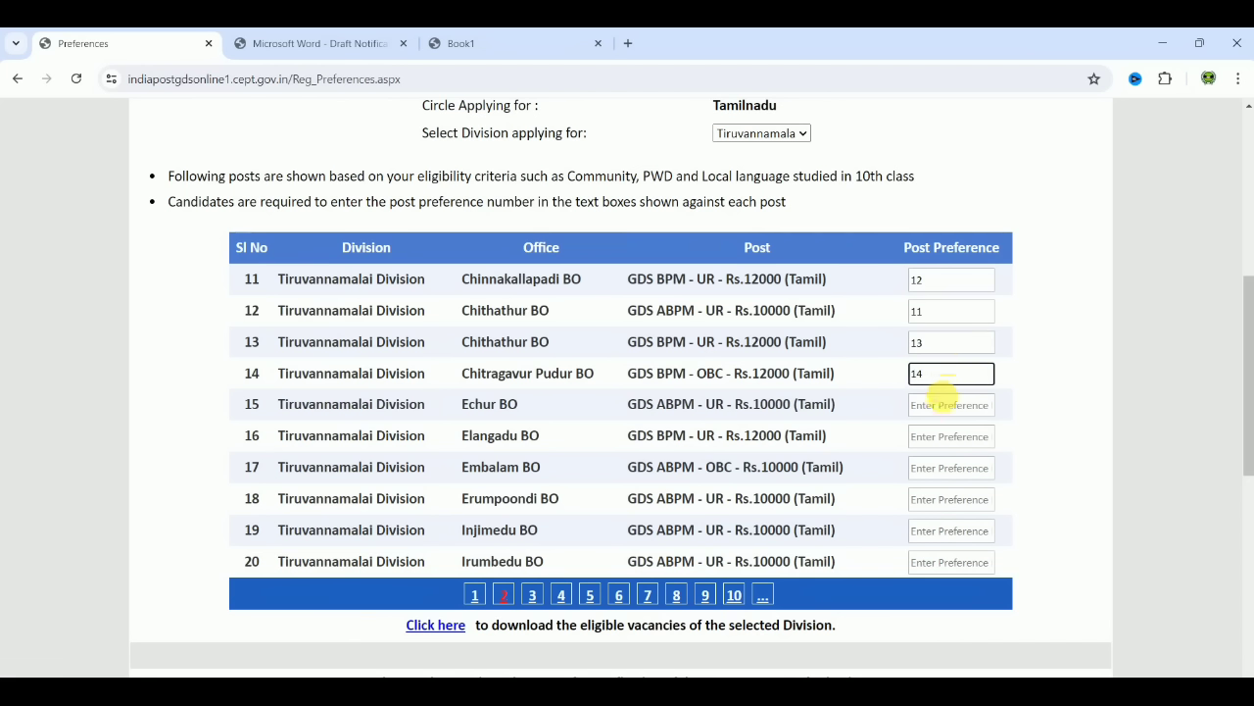
Step: Enter preferences 15 through 20 for rows 15–20
left_click(948, 411)
type("15")
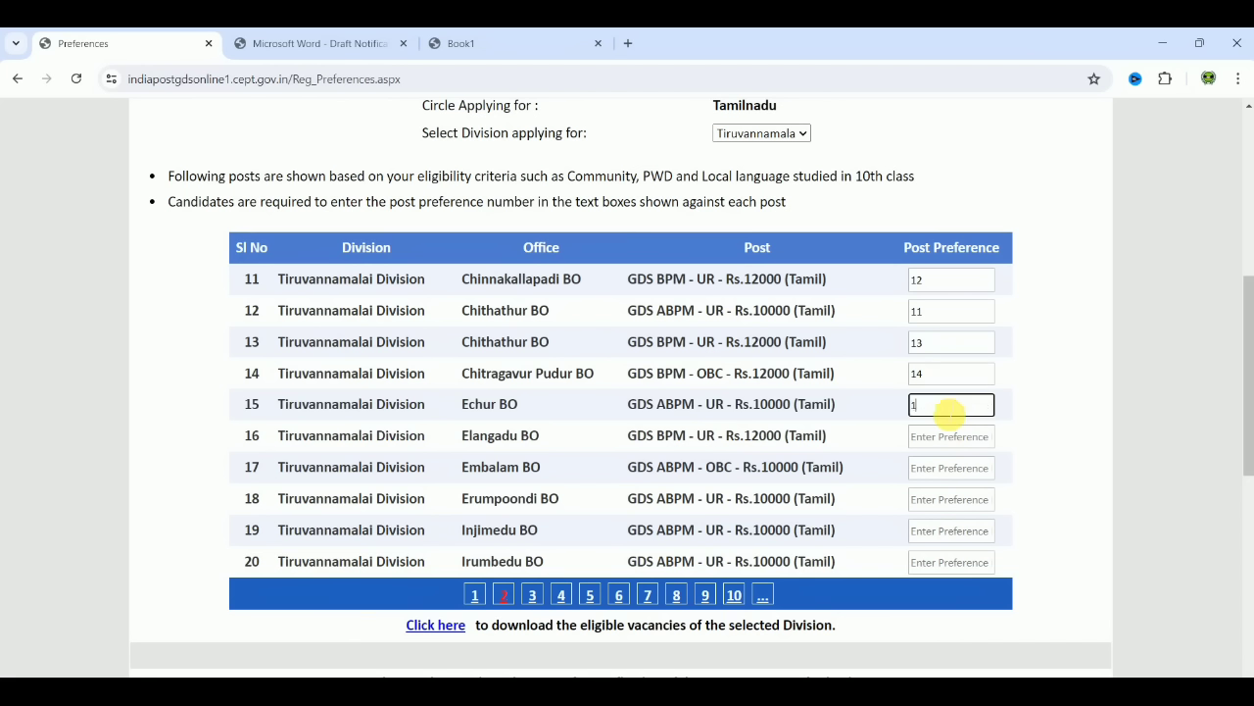
left_click(949, 438)
type("16")
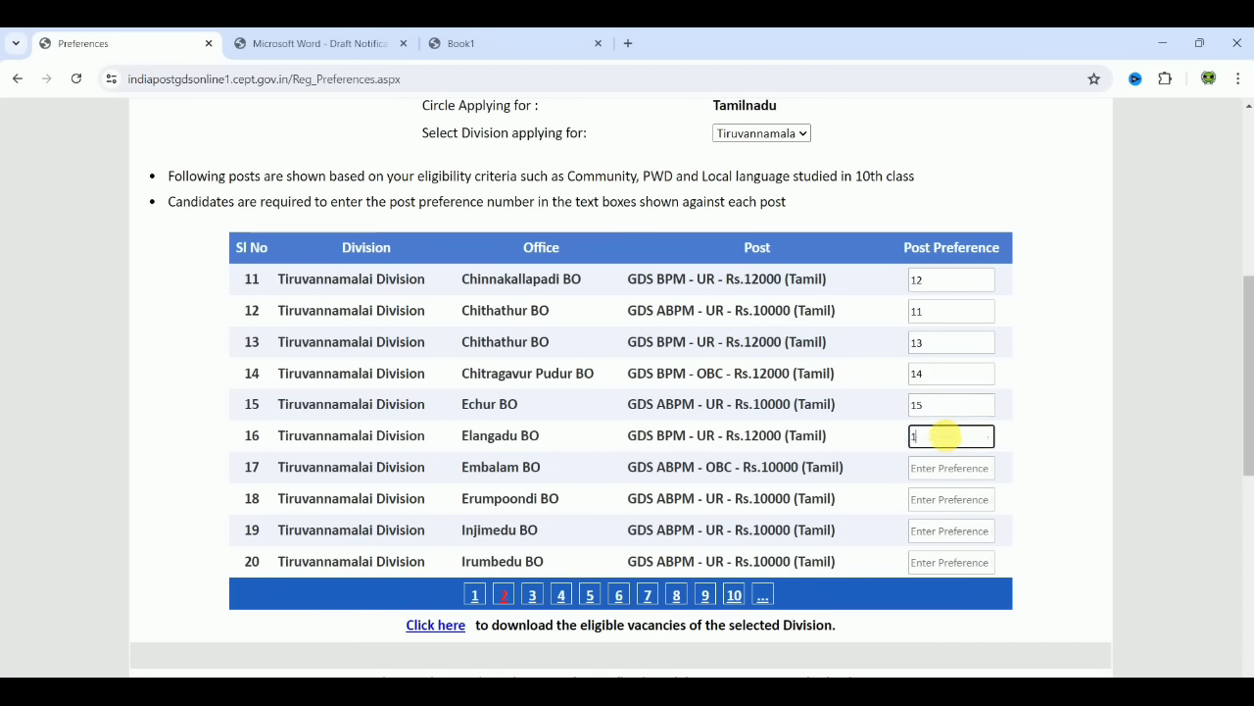
left_click(948, 468)
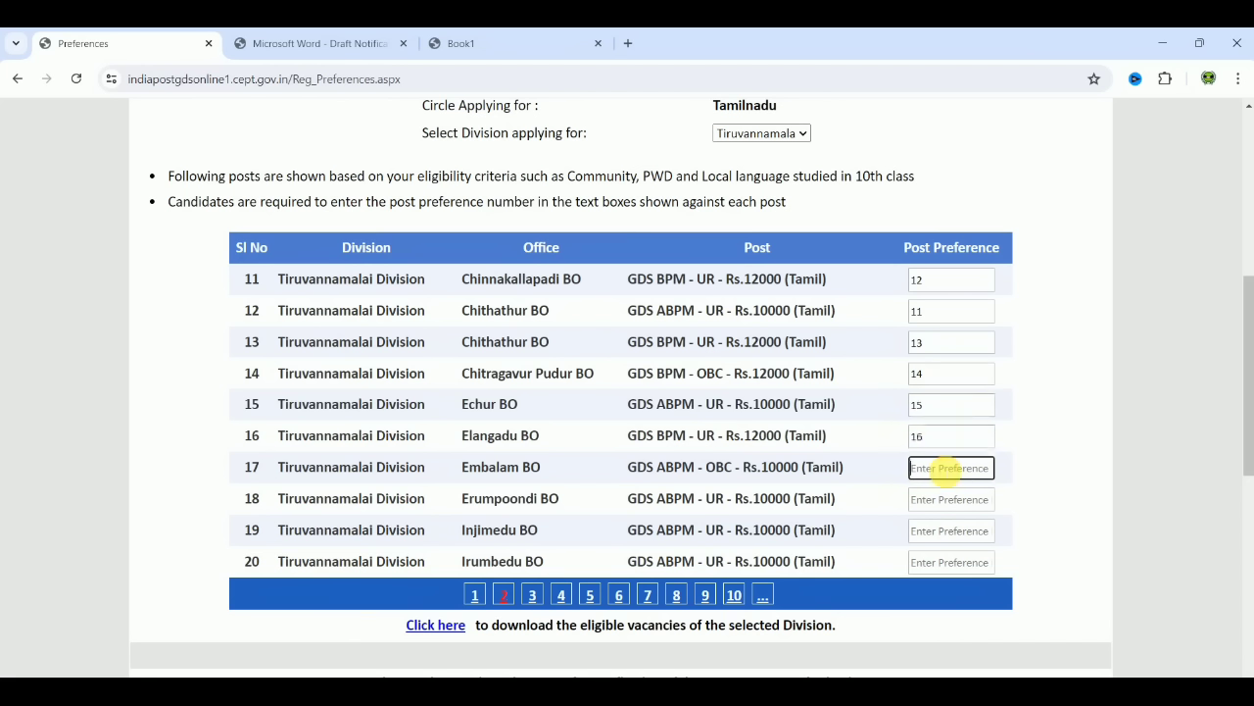
type("17")
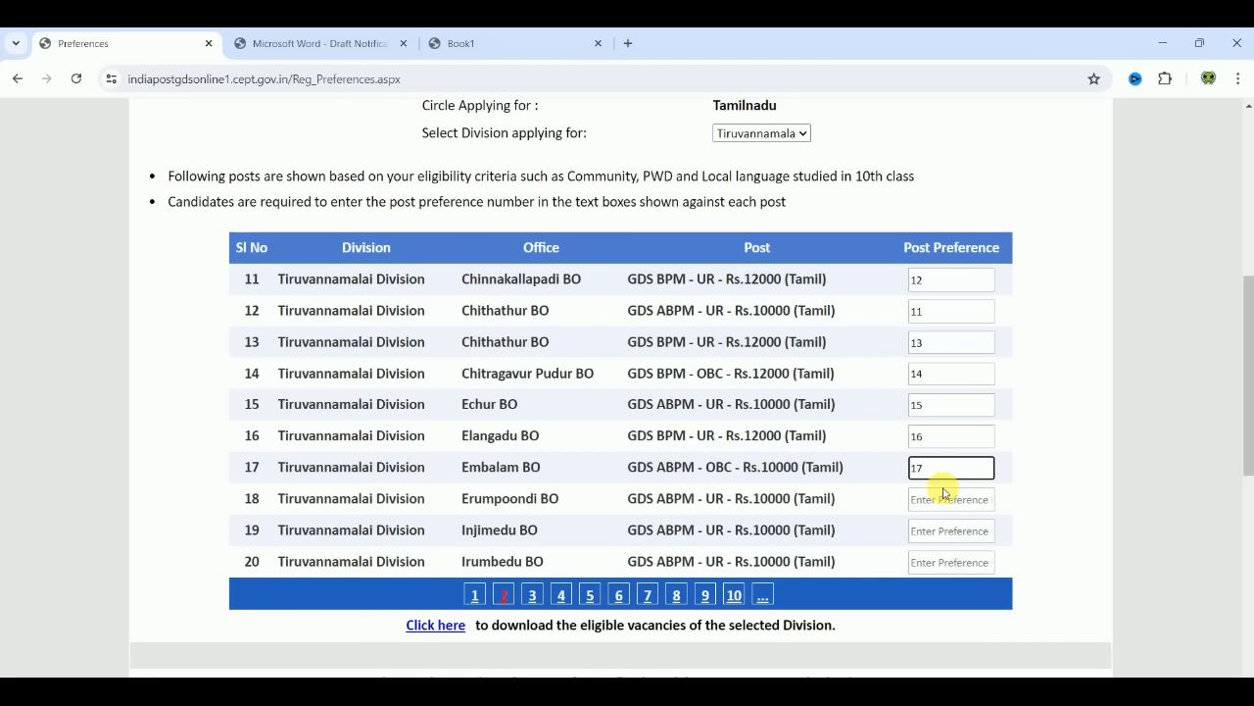
left_click(949, 500)
type("18")
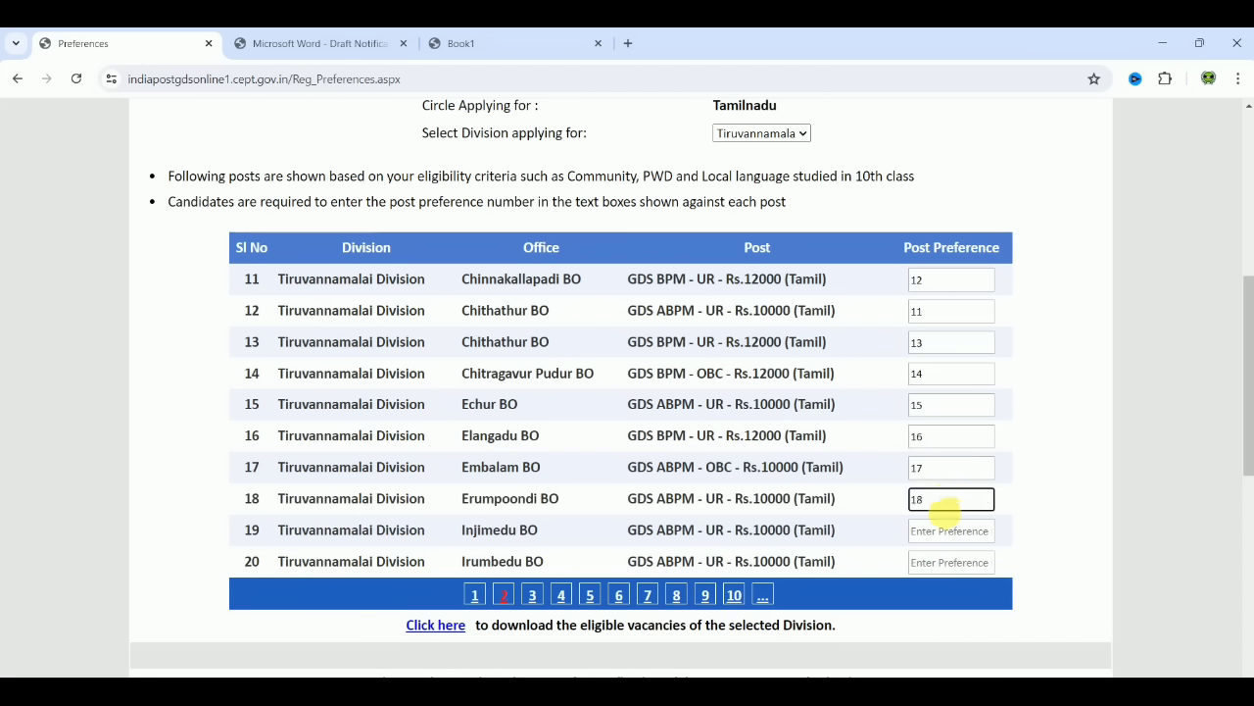
left_click(948, 531)
type("19")
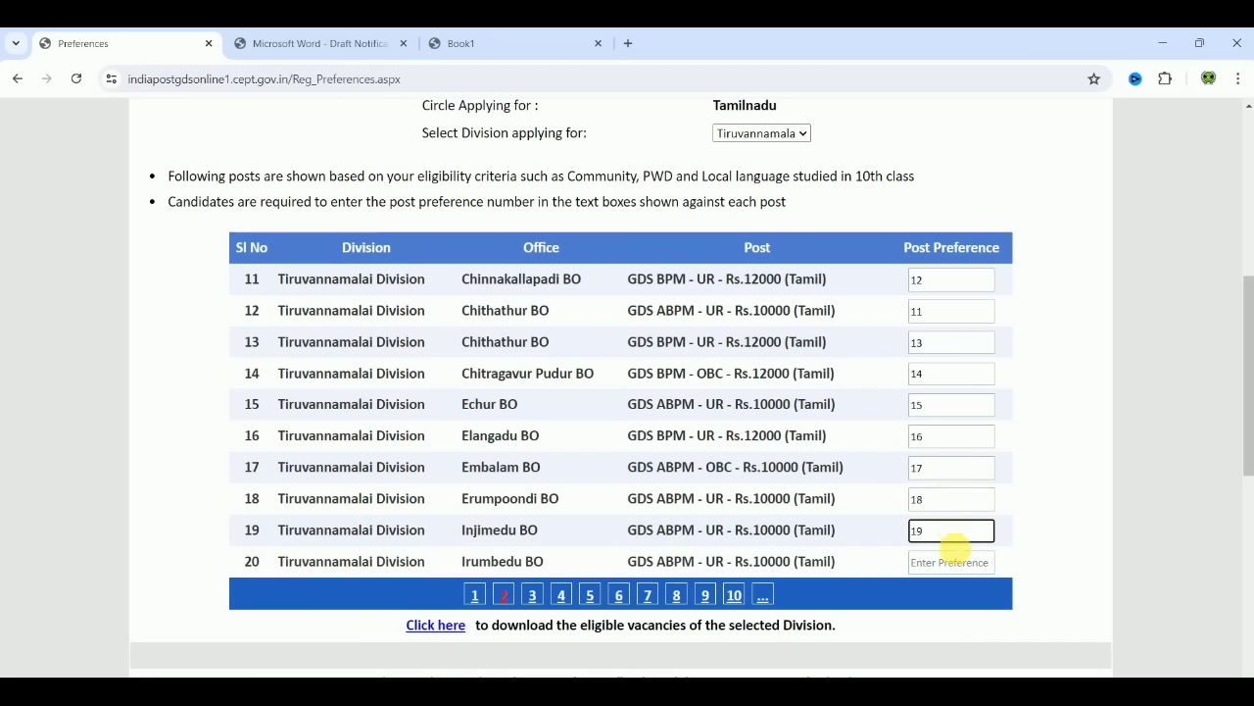
left_click(952, 565)
type("20")
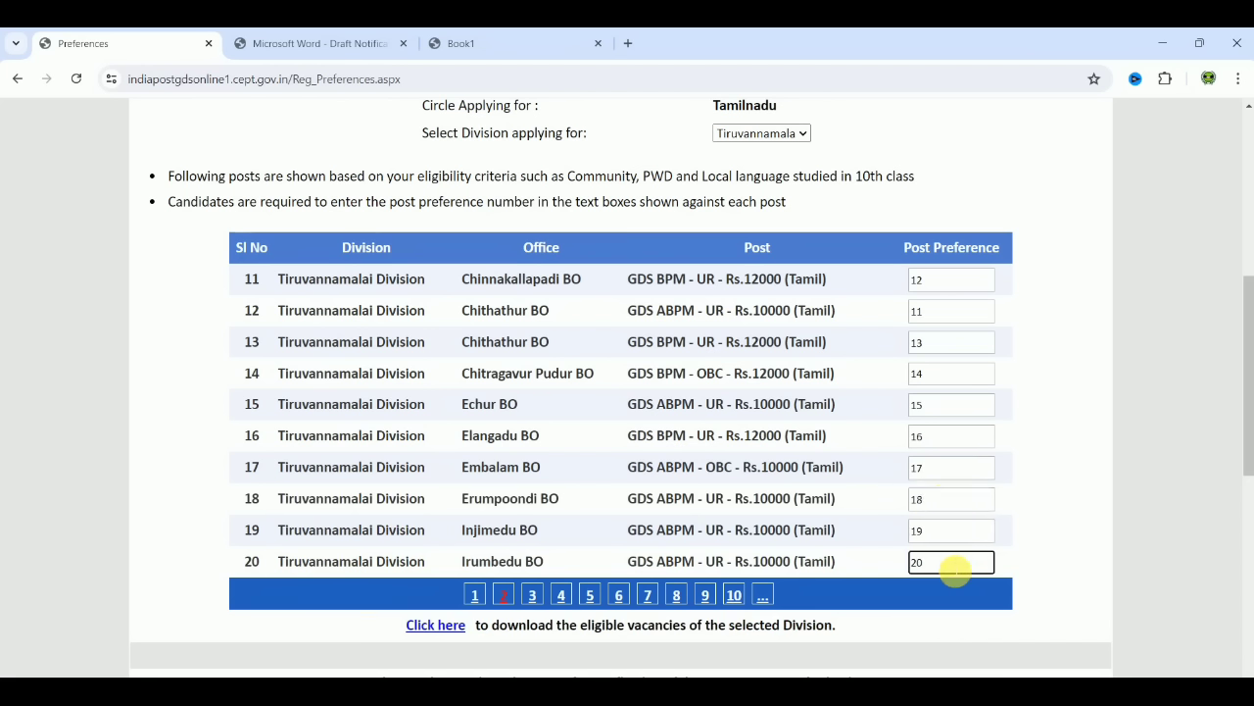
left_click(1060, 551)
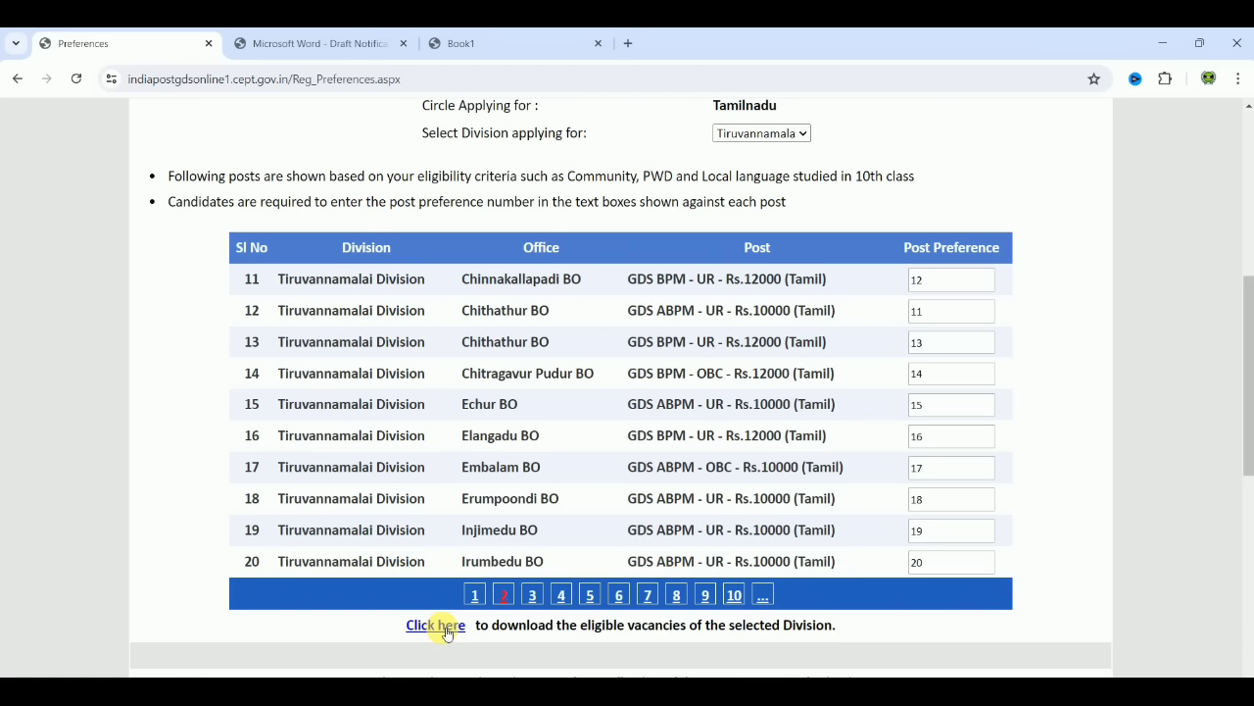
Step: Tick the 'I hereby declare that' declaration and submit the preferences with Save & Proceed
left_click_drag(1249, 432, 1243, 607)
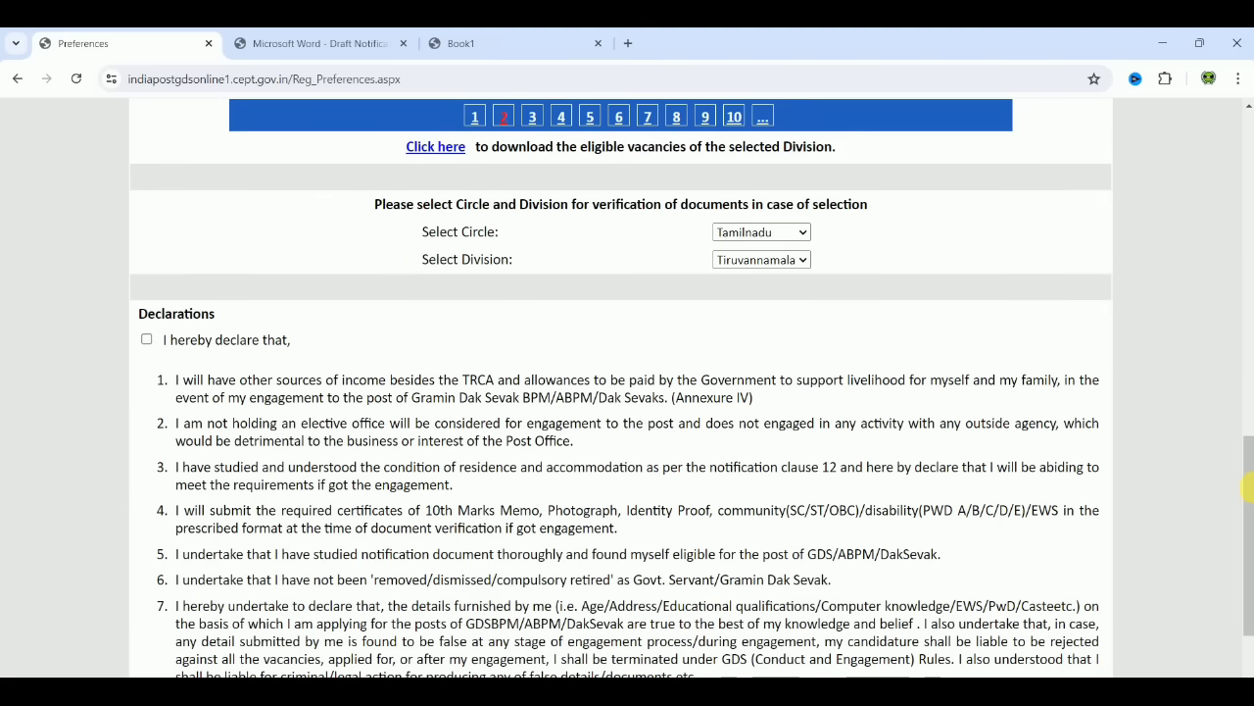
left_click_drag(1247, 509, 1248, 554)
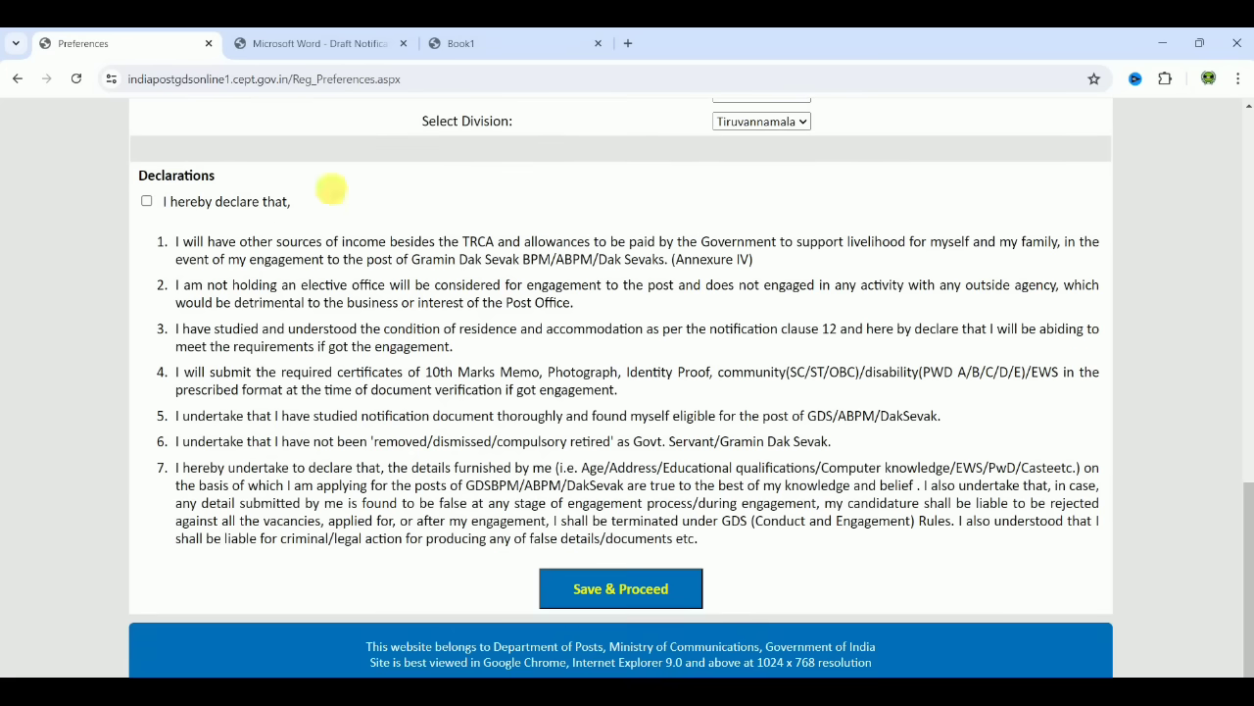
left_click(147, 203)
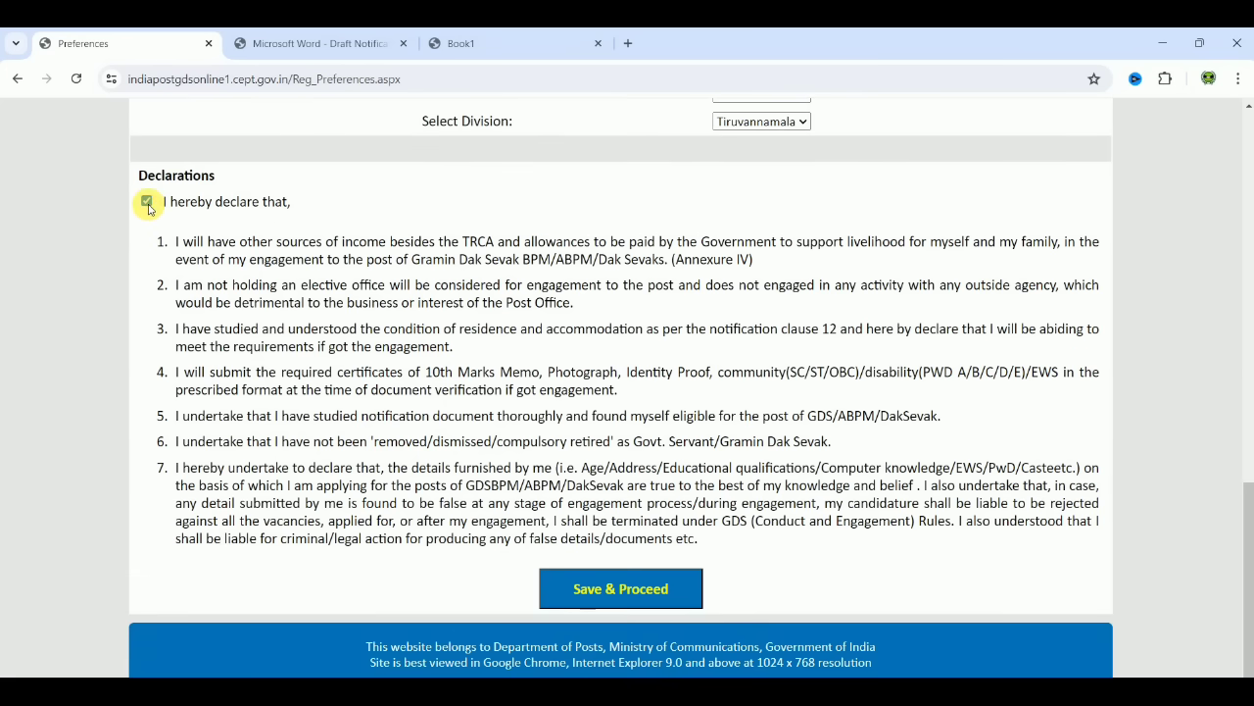
left_click(614, 595)
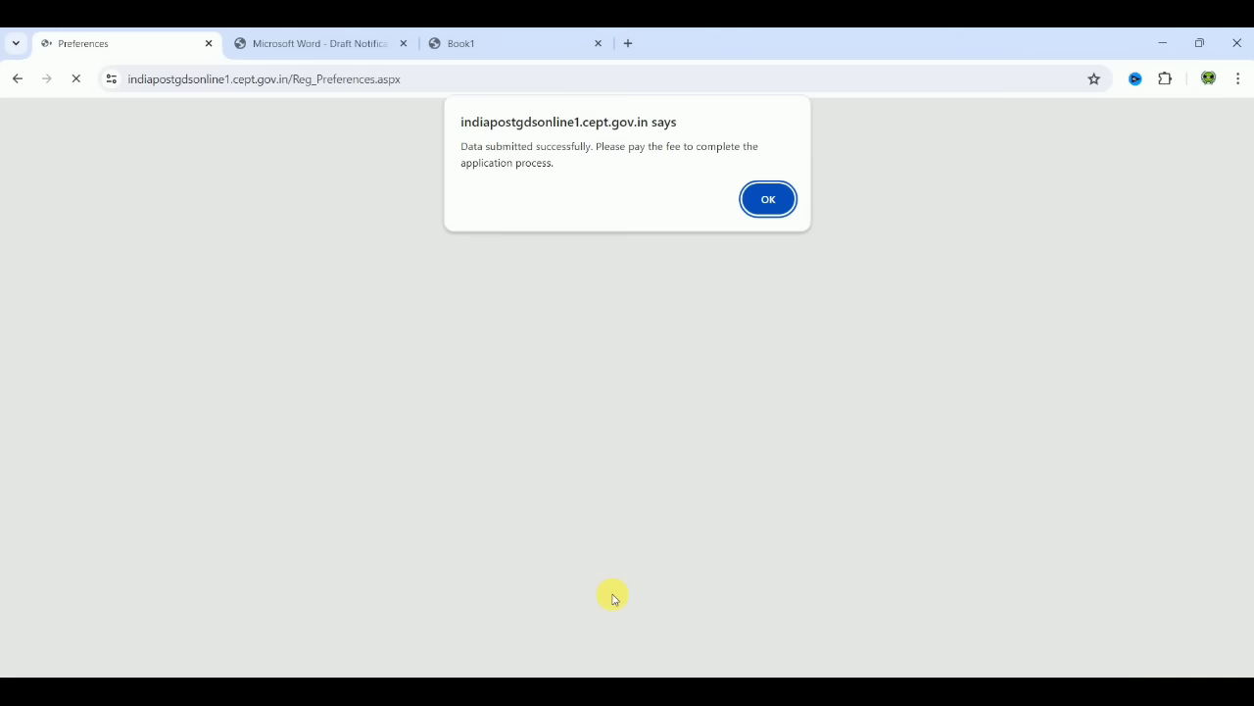
Step: Acknowledge the success message and start payment of the Rs. 100 application fee
left_click(770, 201)
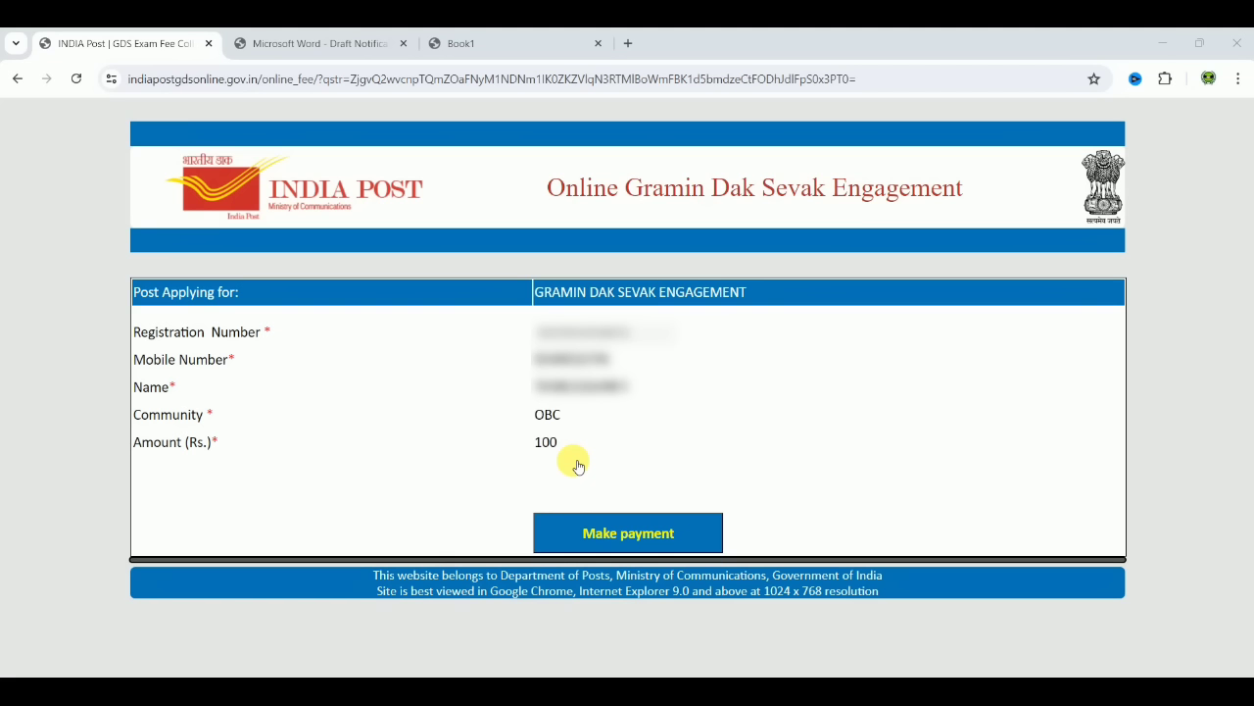
left_click(636, 534)
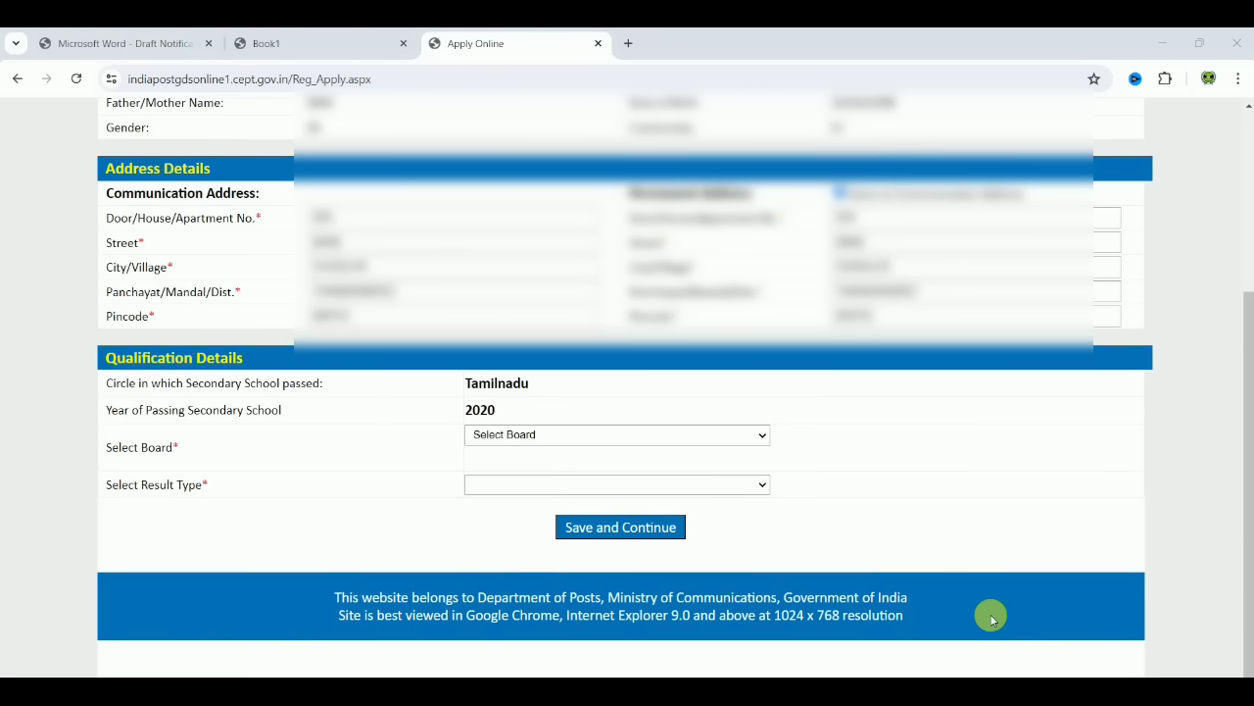
Step: Set the board to Tamilnadu State Board (2021 Covid Batch) with Marks, checking the ENGLISH result choices
left_click(540, 435)
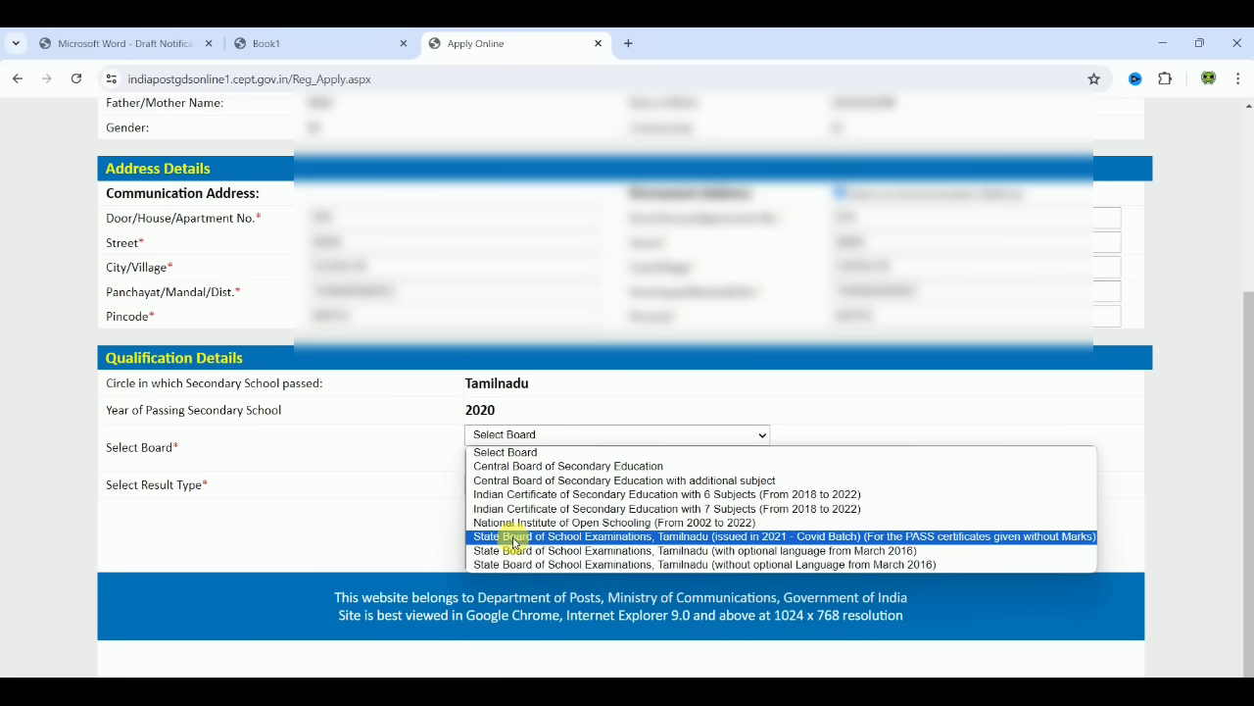
left_click(811, 542)
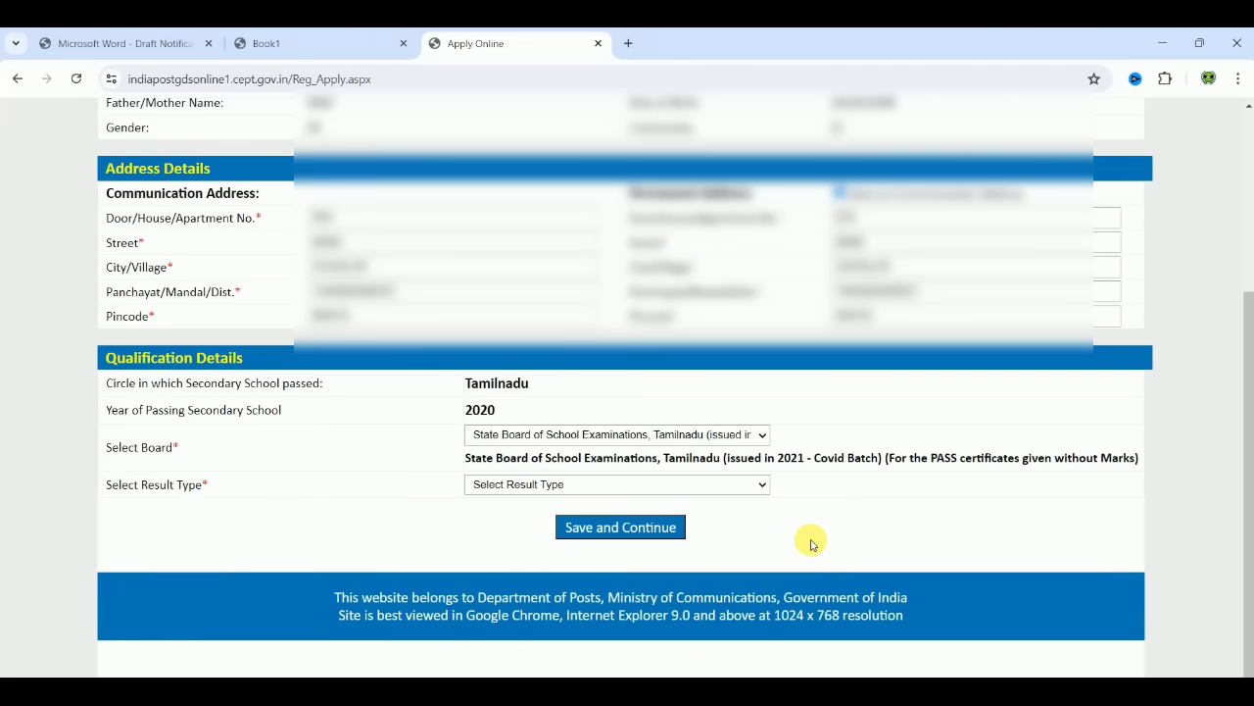
left_click(544, 483)
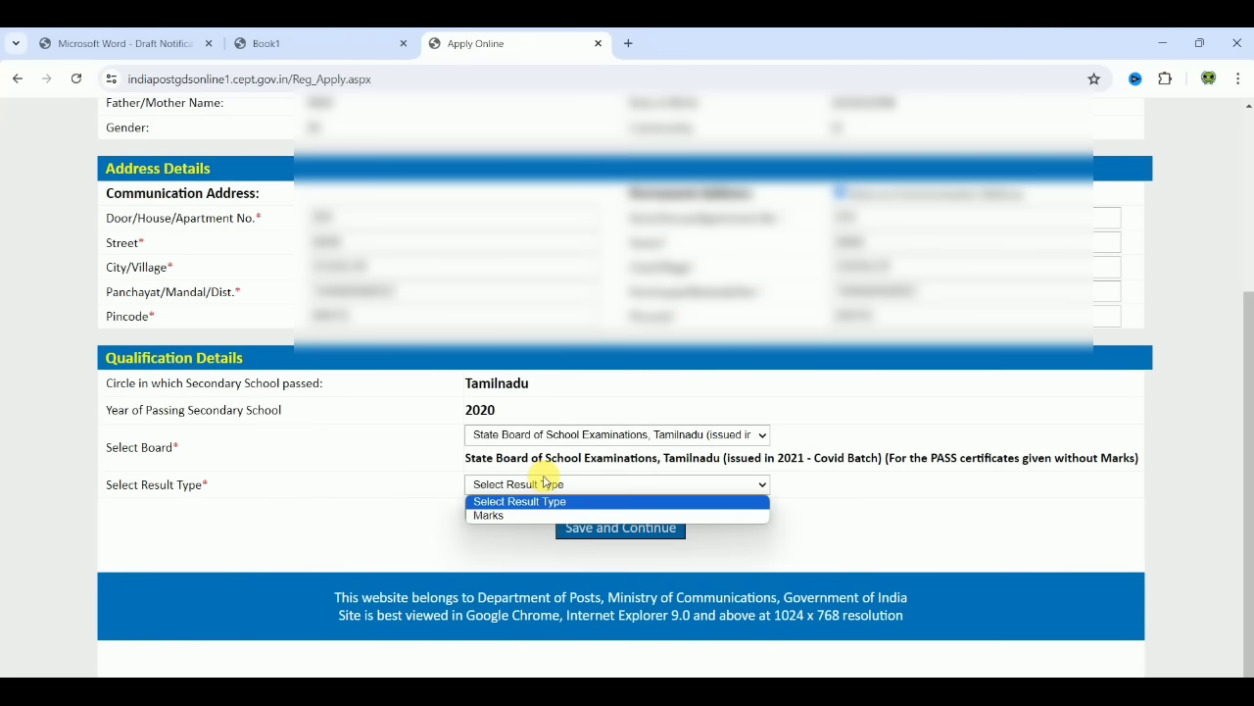
left_click(500, 514)
left_click(512, 511)
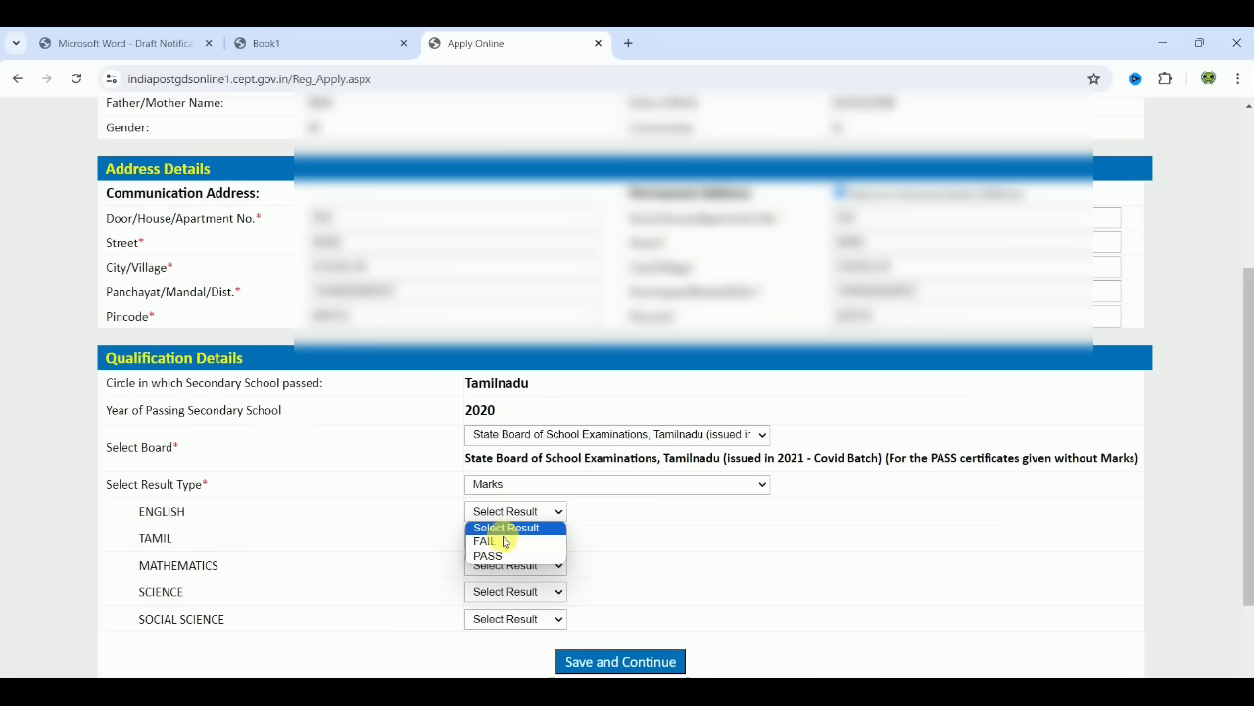
left_click(763, 555)
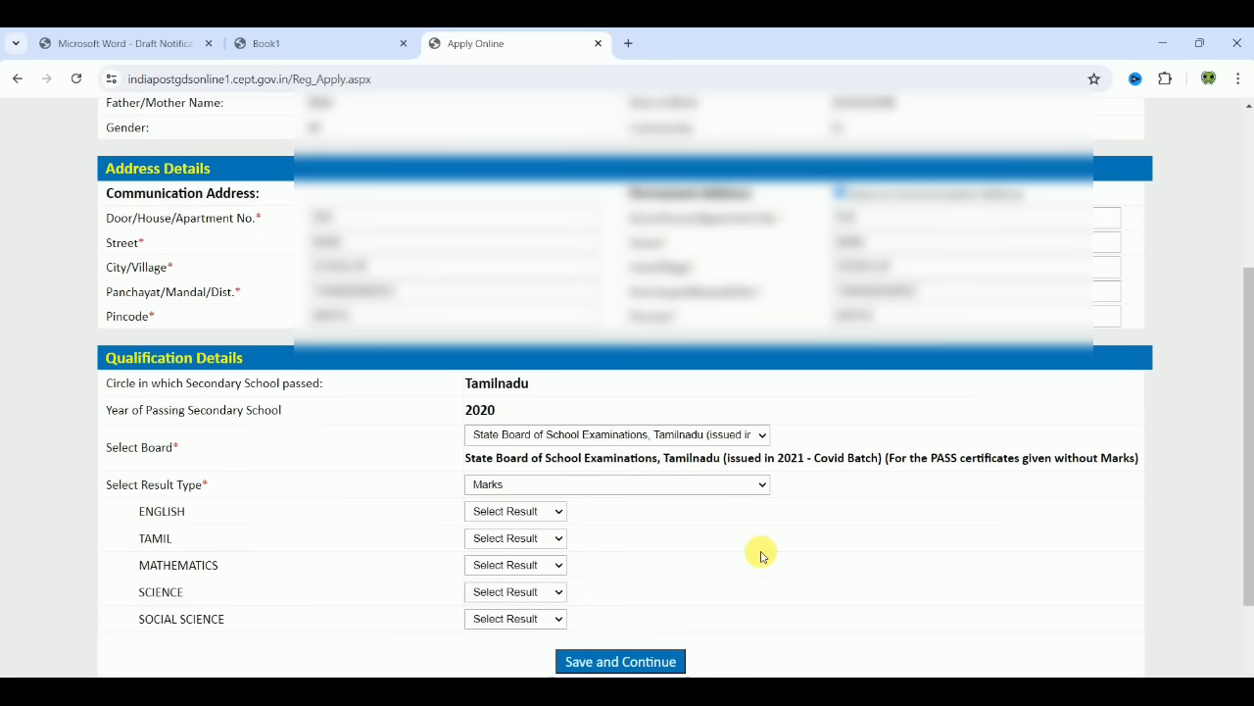
left_click(689, 437)
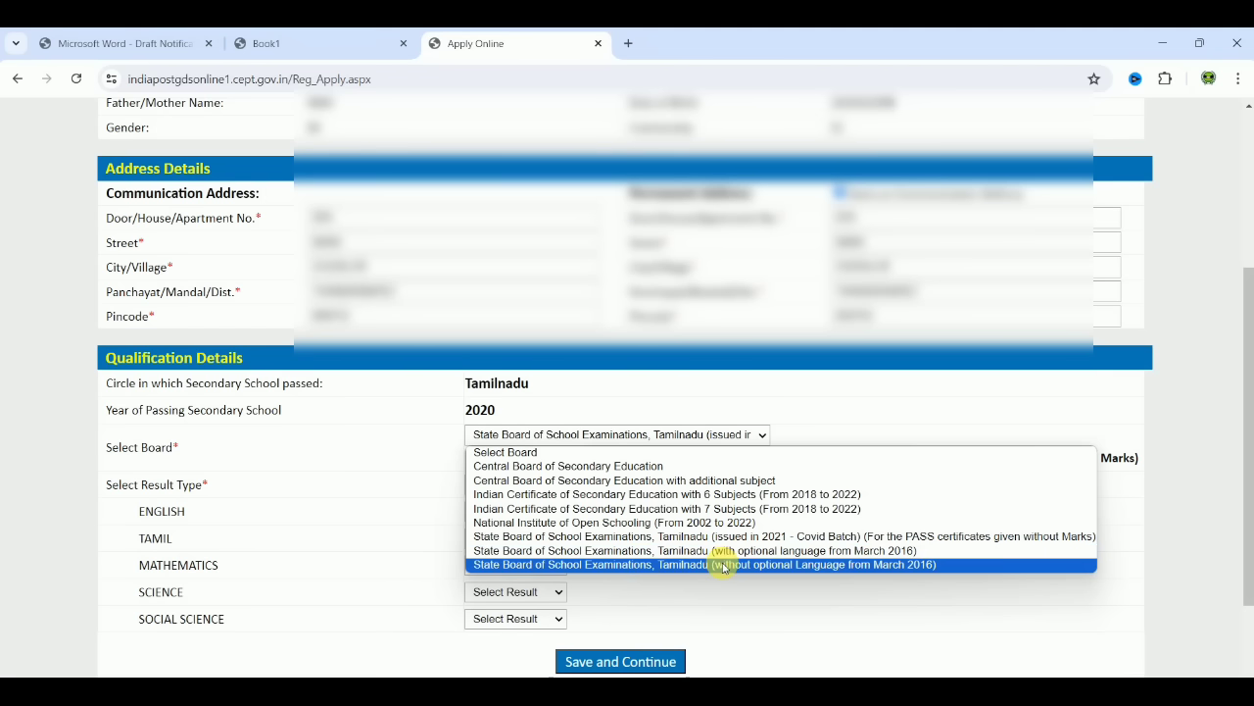
Step: Choose the Tamilnadu State Board without optional Language and set the result type to Marks
left_click(724, 564)
left_click(514, 484)
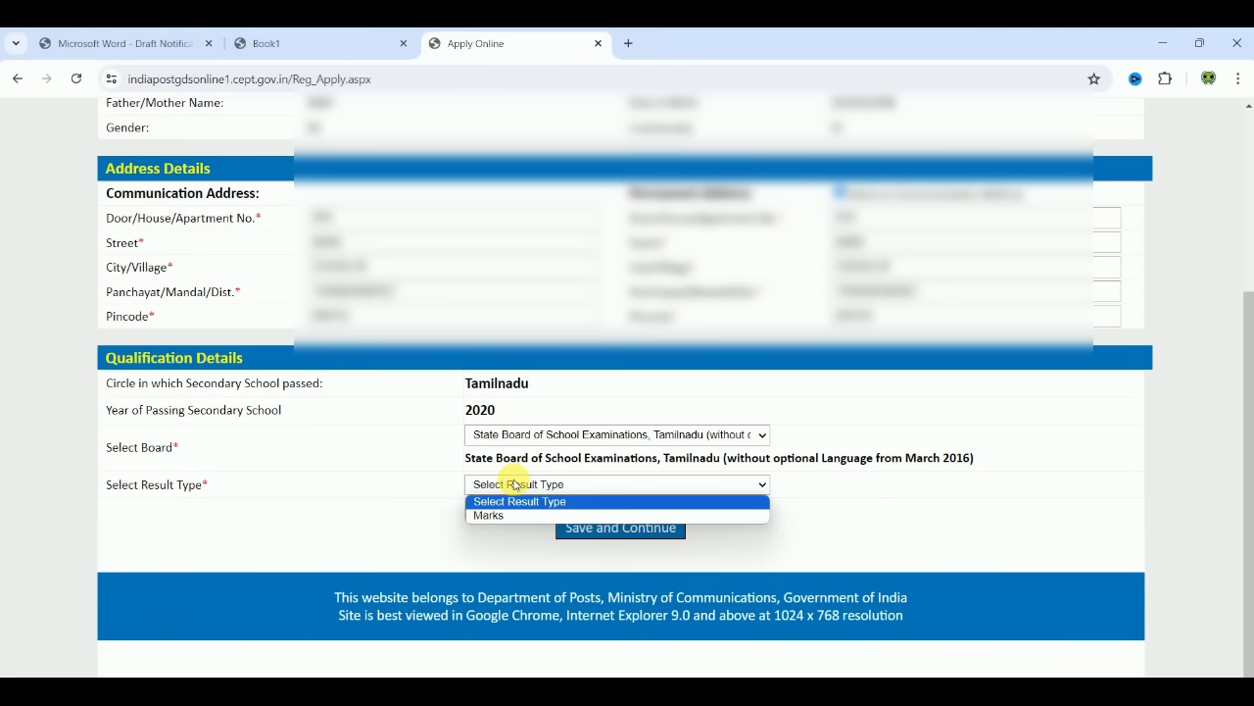
left_click(505, 515)
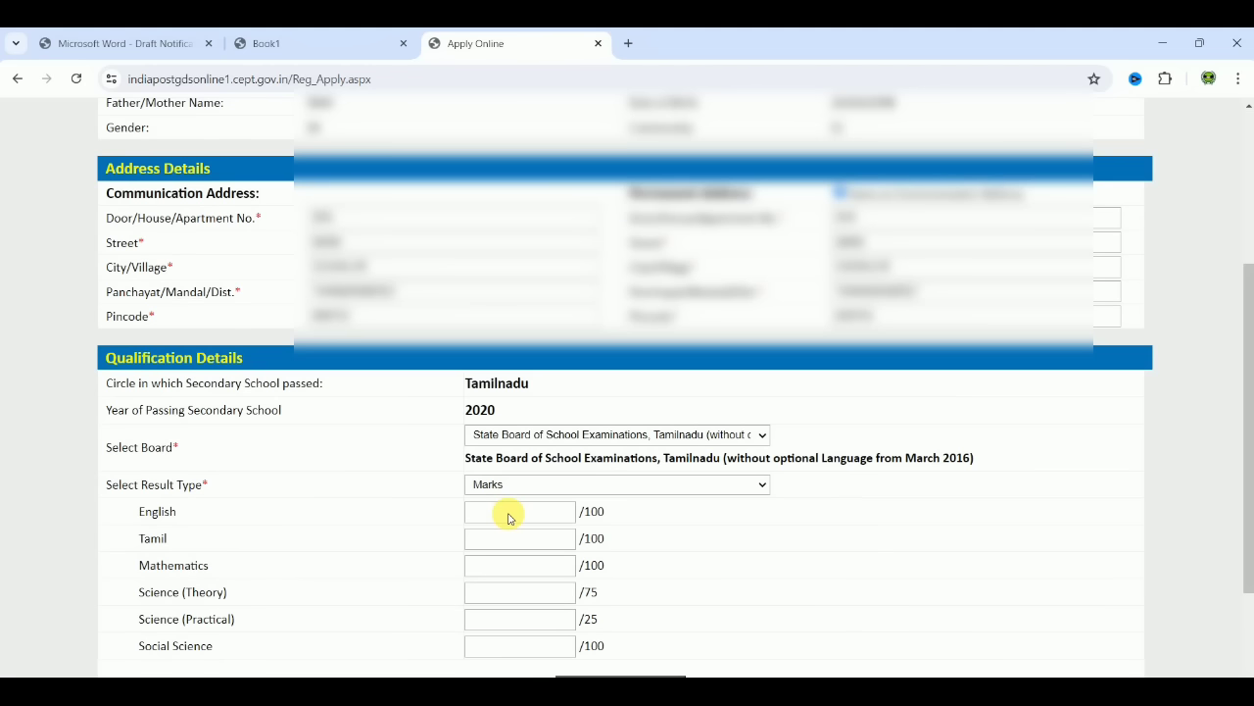
scroll(703, 534, "down", 1)
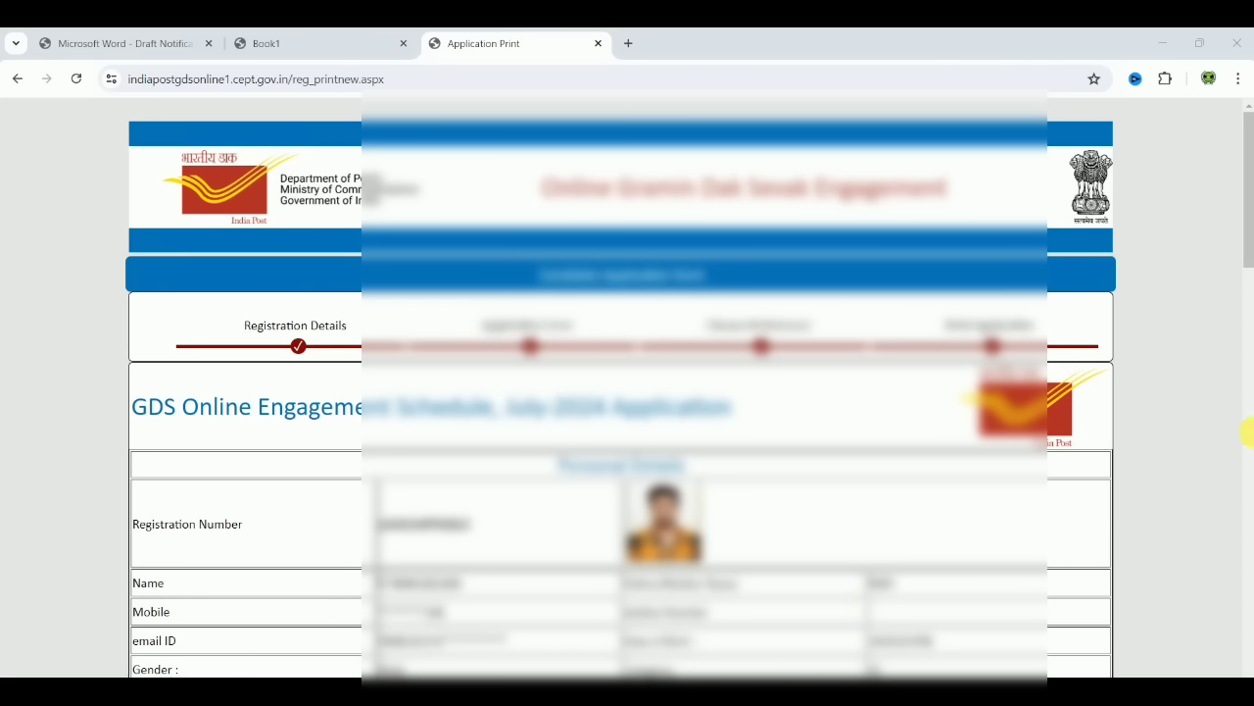
Step: Print the 3-page application printout, opening the print dialog set to Save as PDF
left_click_drag(1250, 235, 1244, 662)
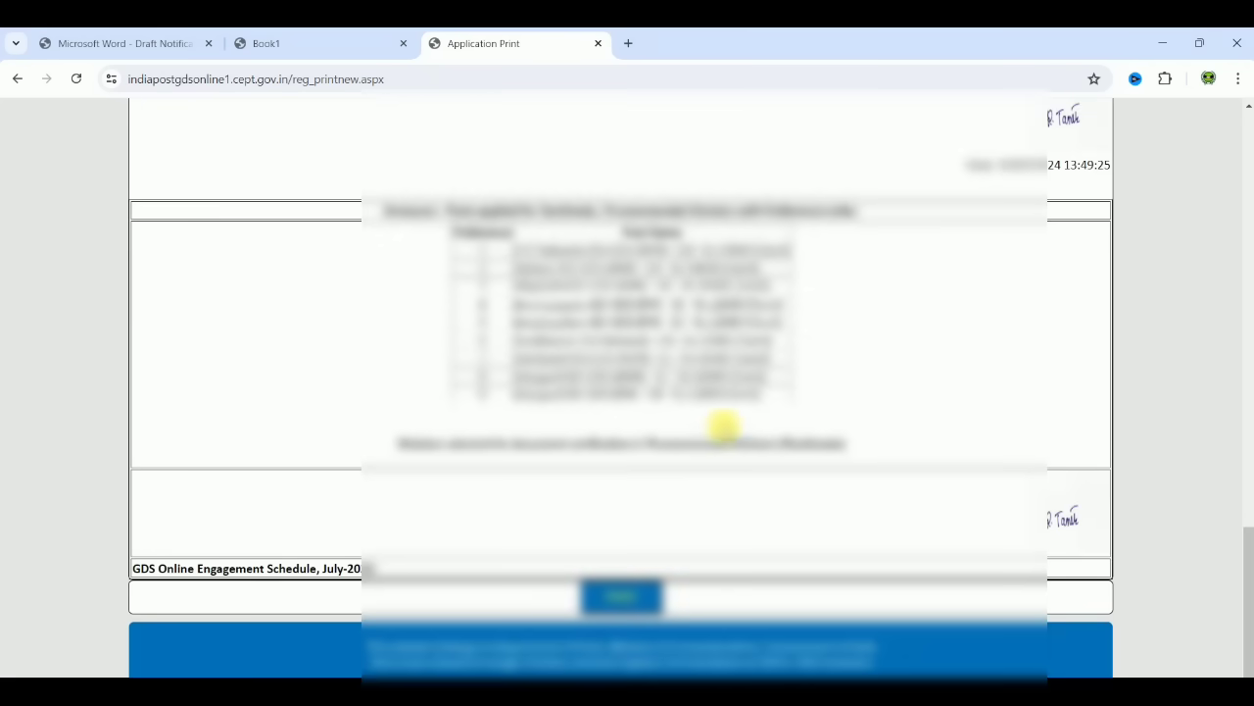
left_click(618, 594)
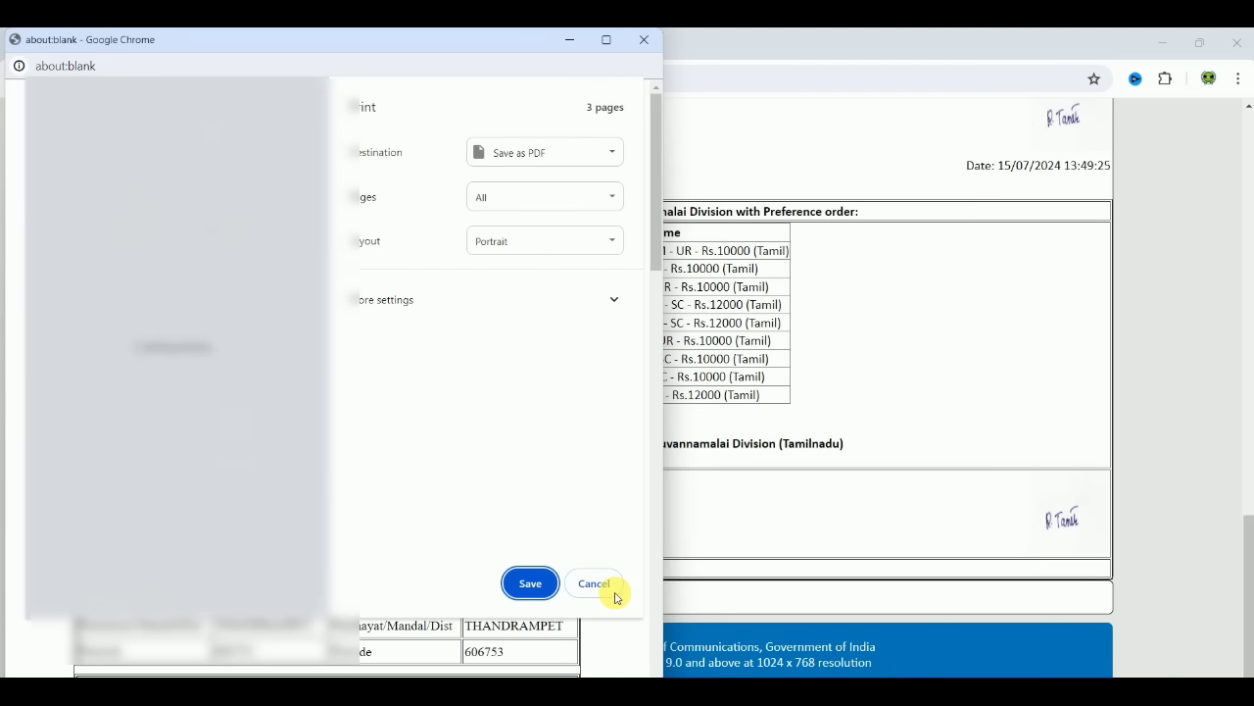